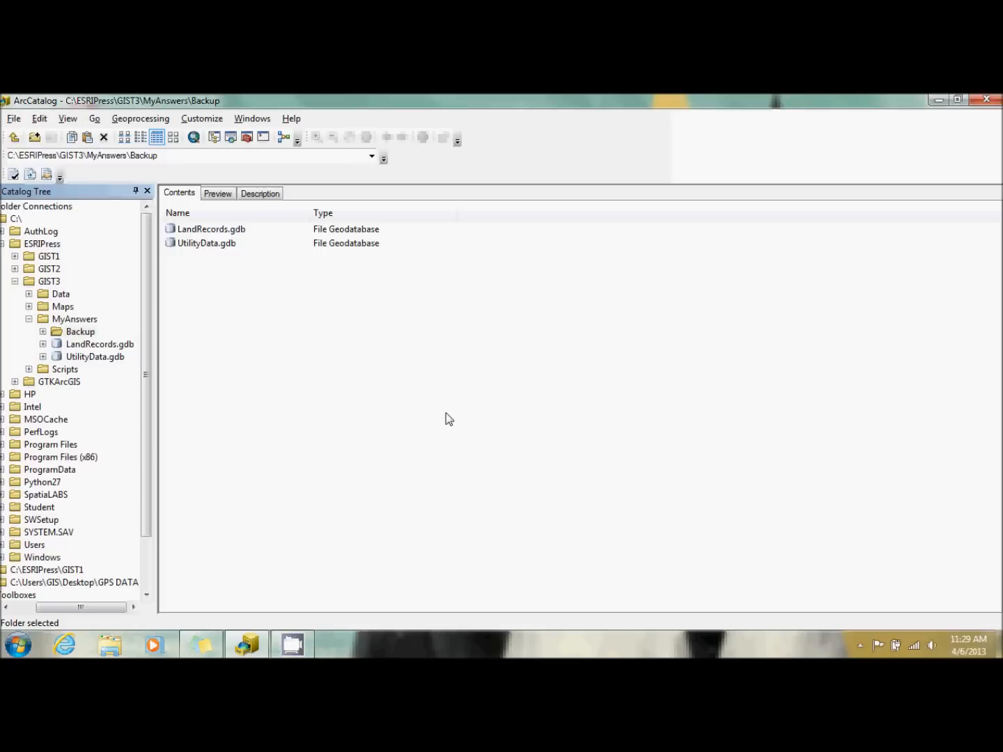
Check the contents of the Backup folder under MyAnswers, and expand UtilityData.gdb to show its feature dataset.
{"action": "left_click", "coordinate": [45, 332]}
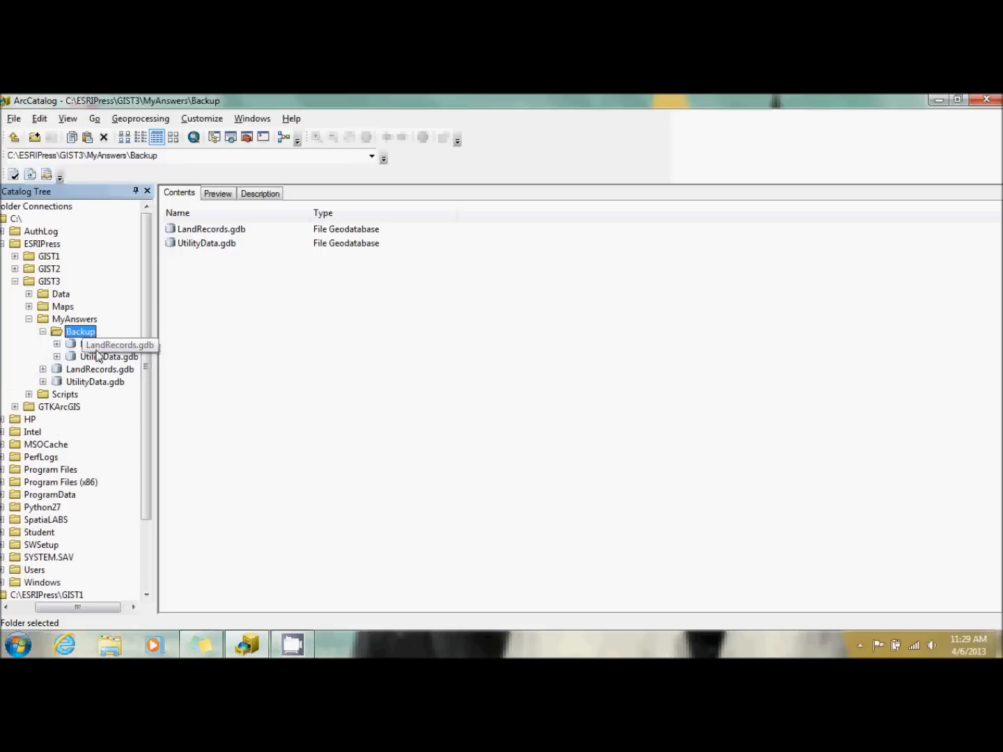
{"action": "left_click", "coordinate": [43, 332]}
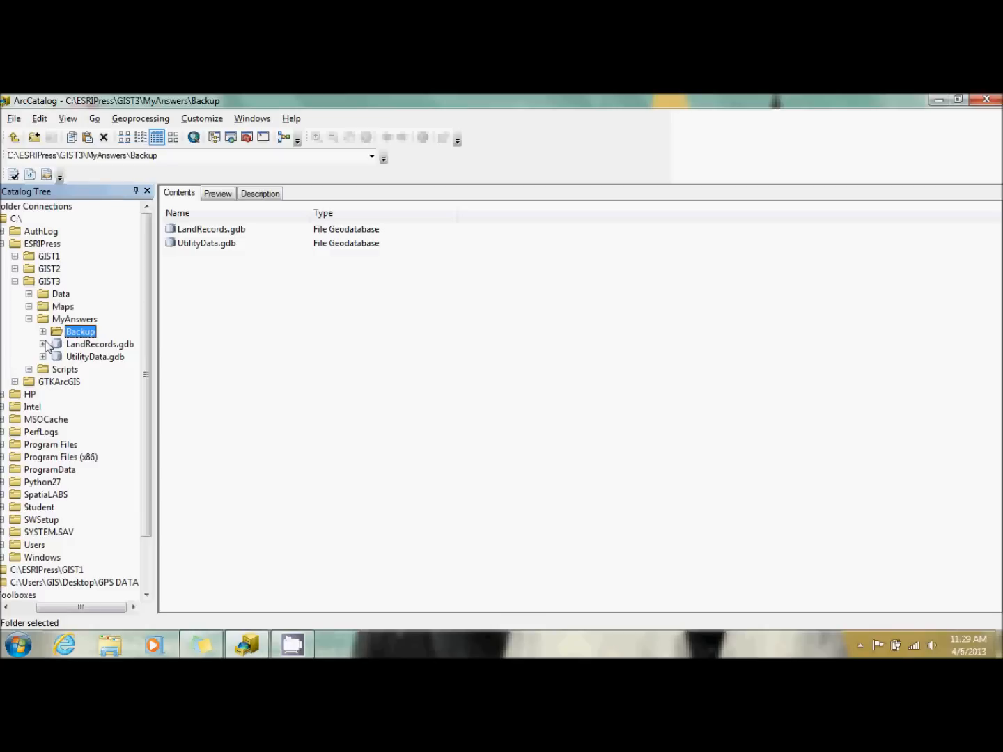
{"action": "left_click", "coordinate": [43, 357]}
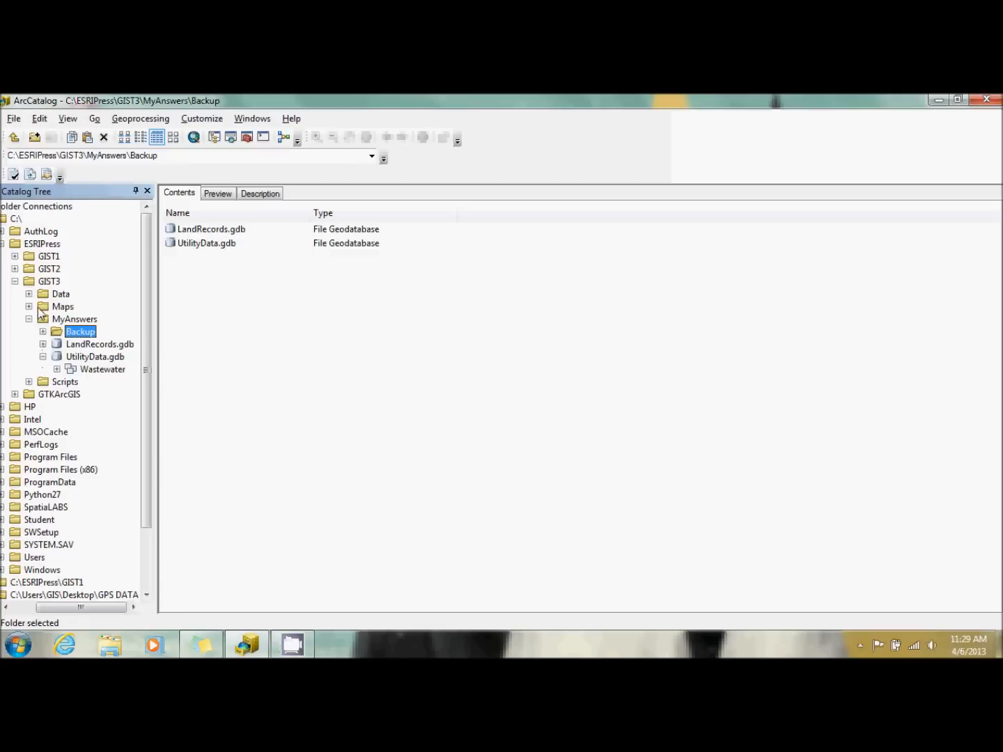
Preview the geography and attribute table of SewerLineSource.shp in the GIST3 Data folder.
{"action": "left_click", "coordinate": [28, 294]}
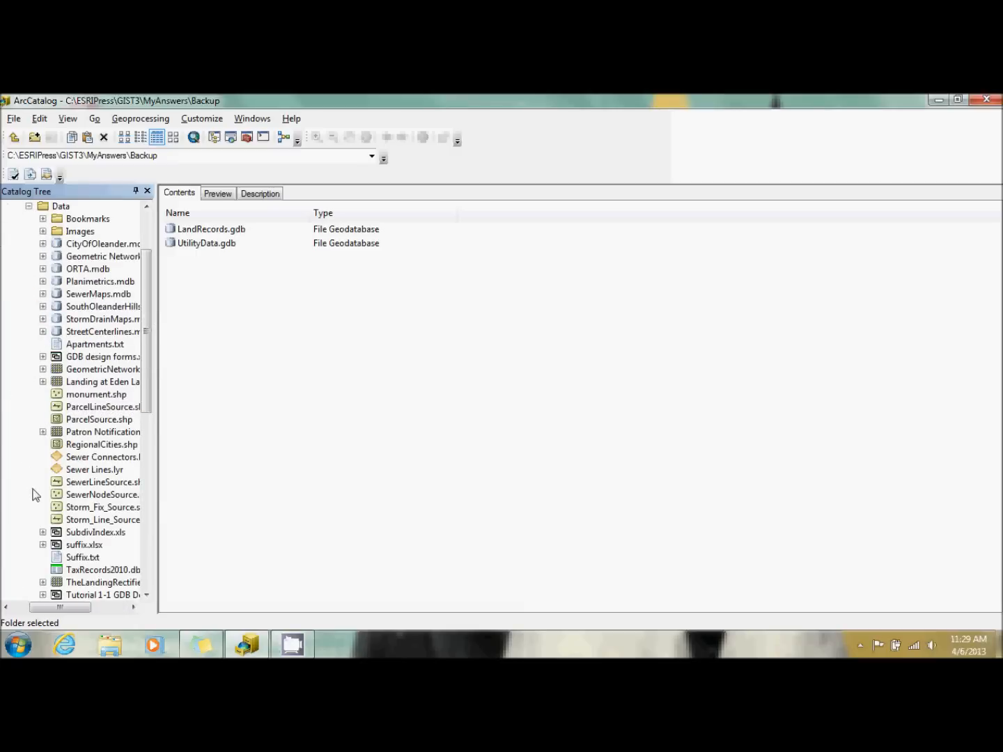
{"action": "right_click", "coordinate": [91, 483]}
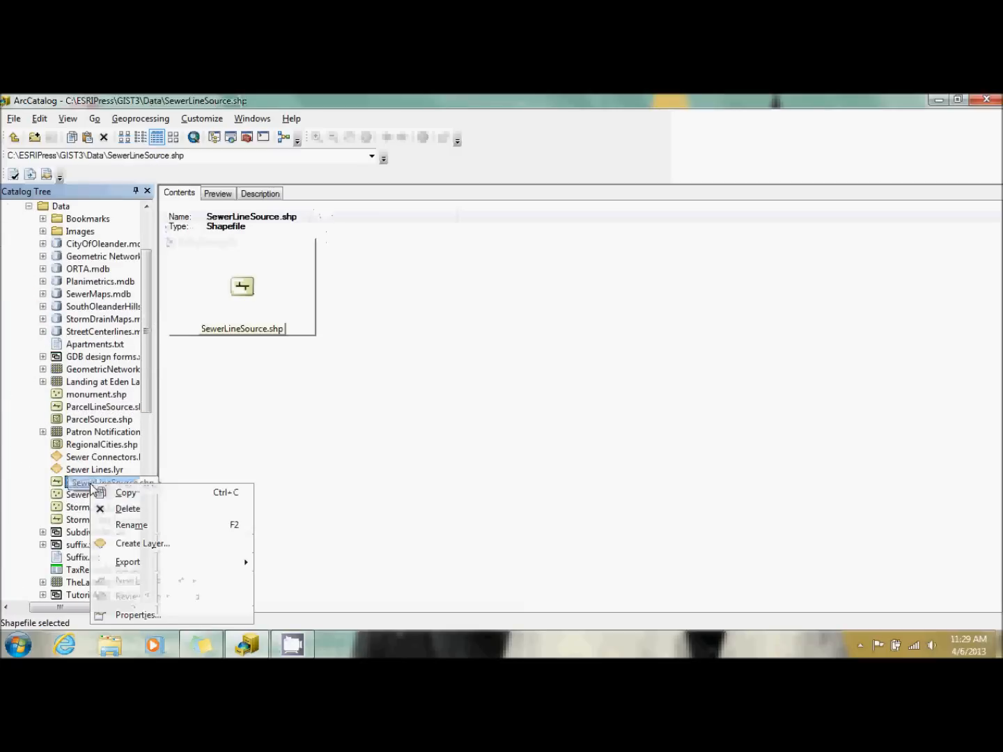
{"action": "left_click", "coordinate": [377, 487]}
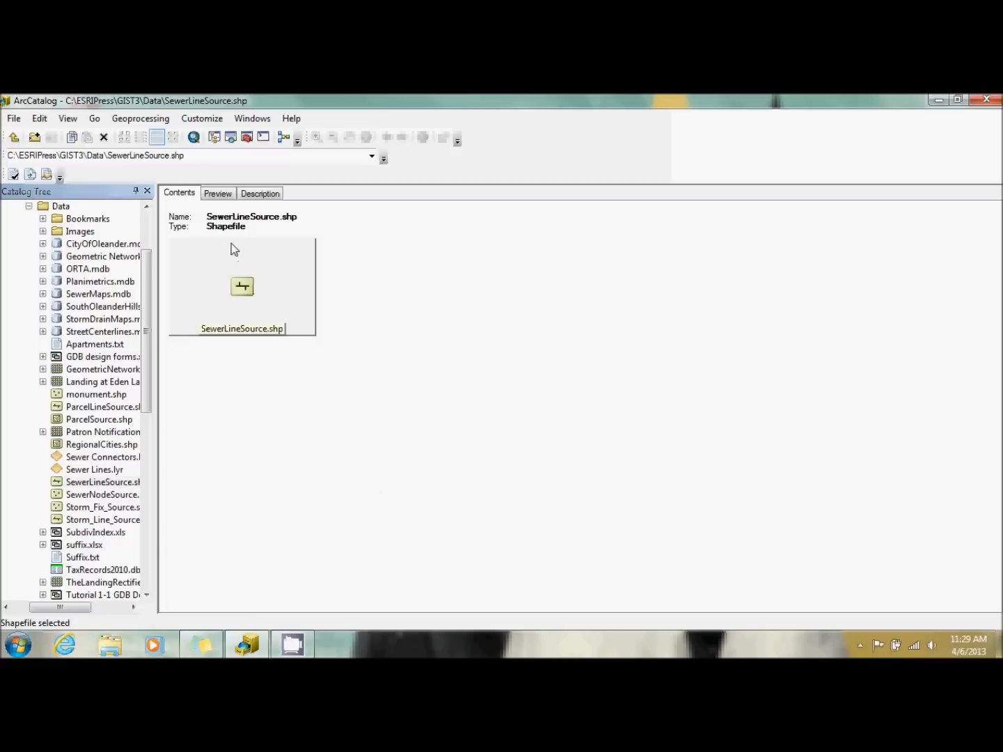
{"action": "left_click", "coordinate": [219, 194]}
{"action": "left_click", "coordinate": [285, 604]}
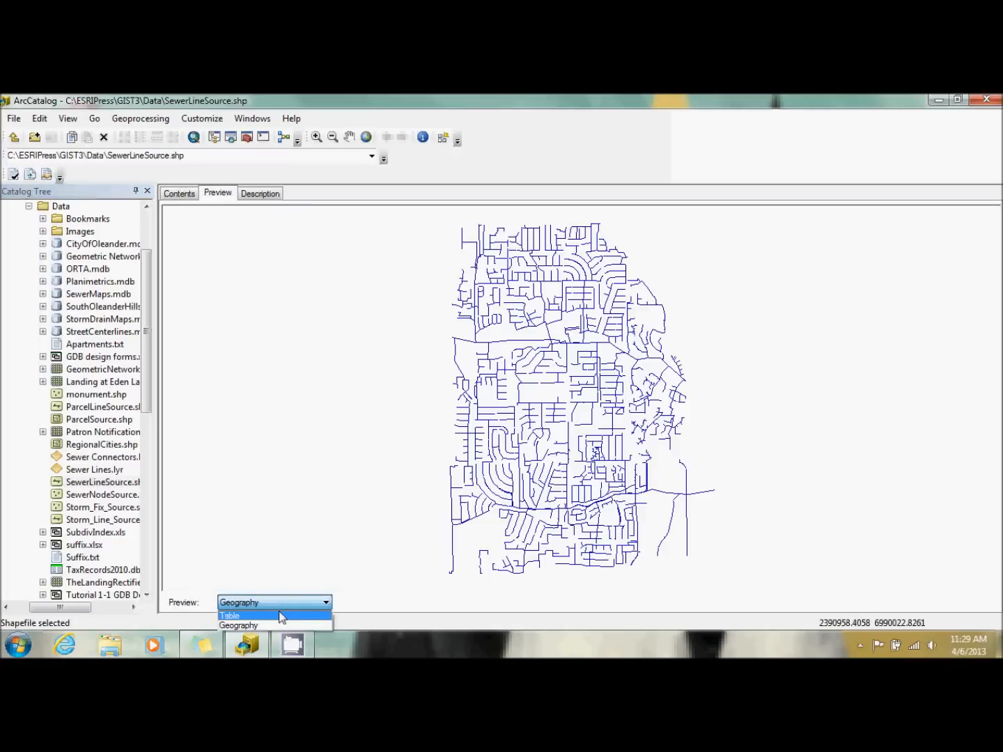
{"action": "left_click", "coordinate": [236, 618]}
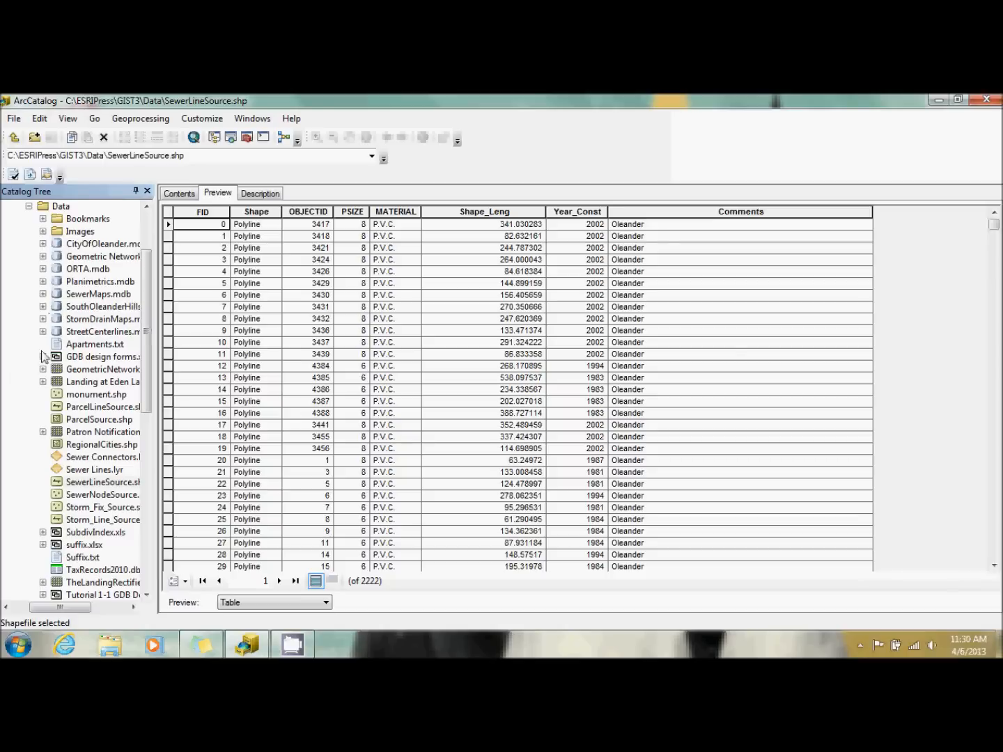
Start loading data into the SewerLines feature class of the Wastewater dataset in UtilityData.gdb.
{"action": "left_click", "coordinate": [28, 207]}
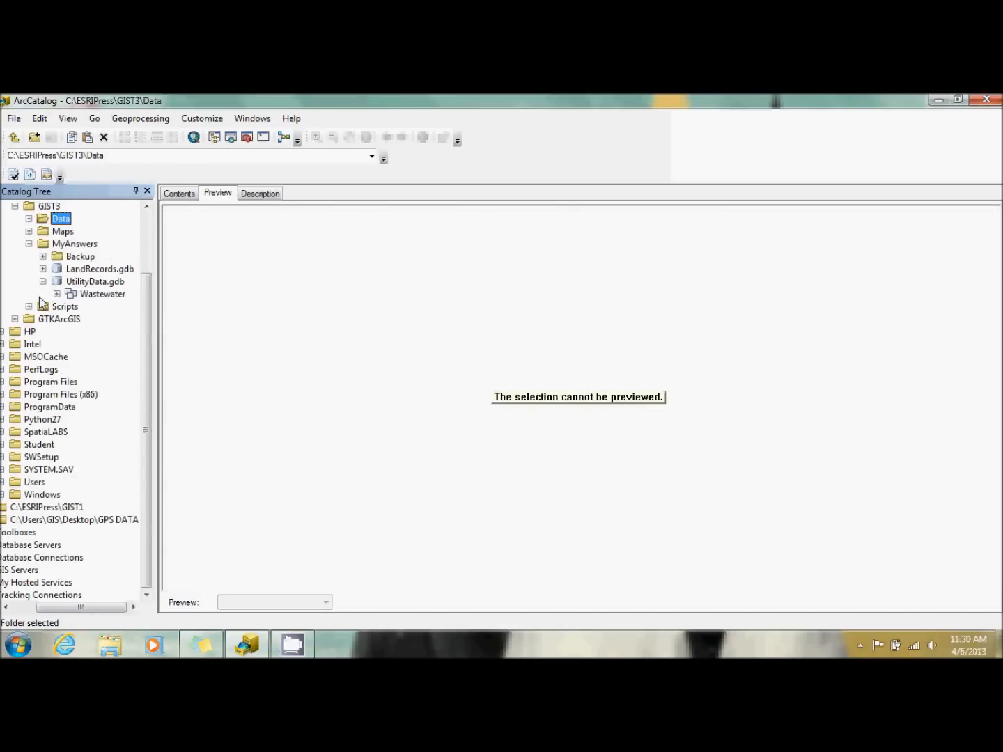
{"action": "left_click", "coordinate": [56, 294]}
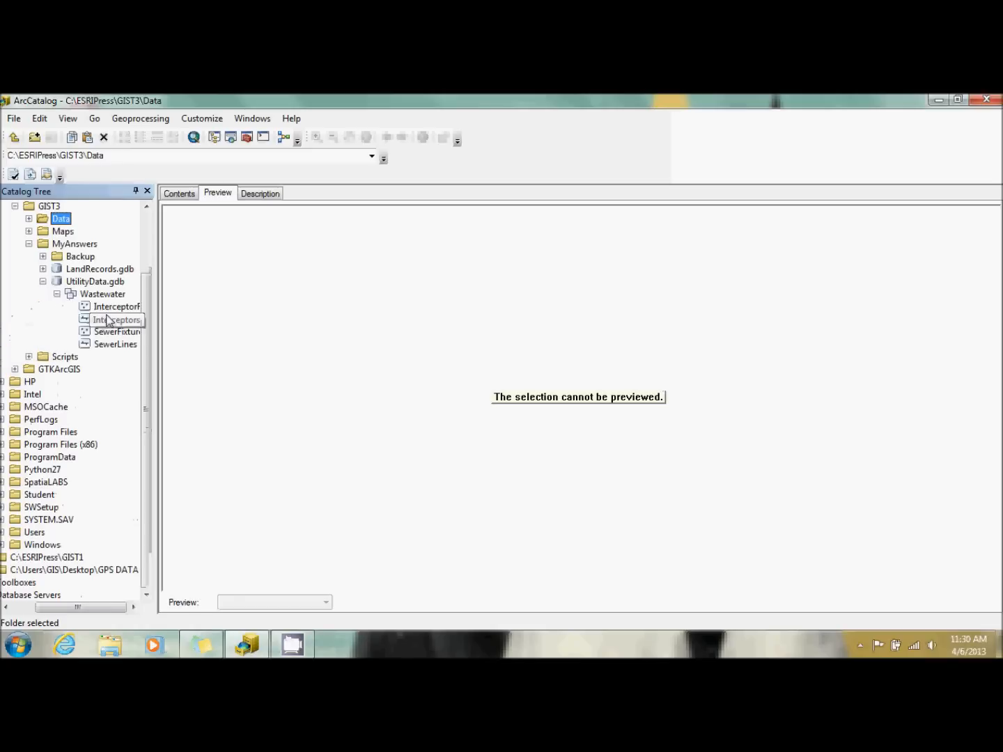
{"action": "left_click", "coordinate": [103, 346]}
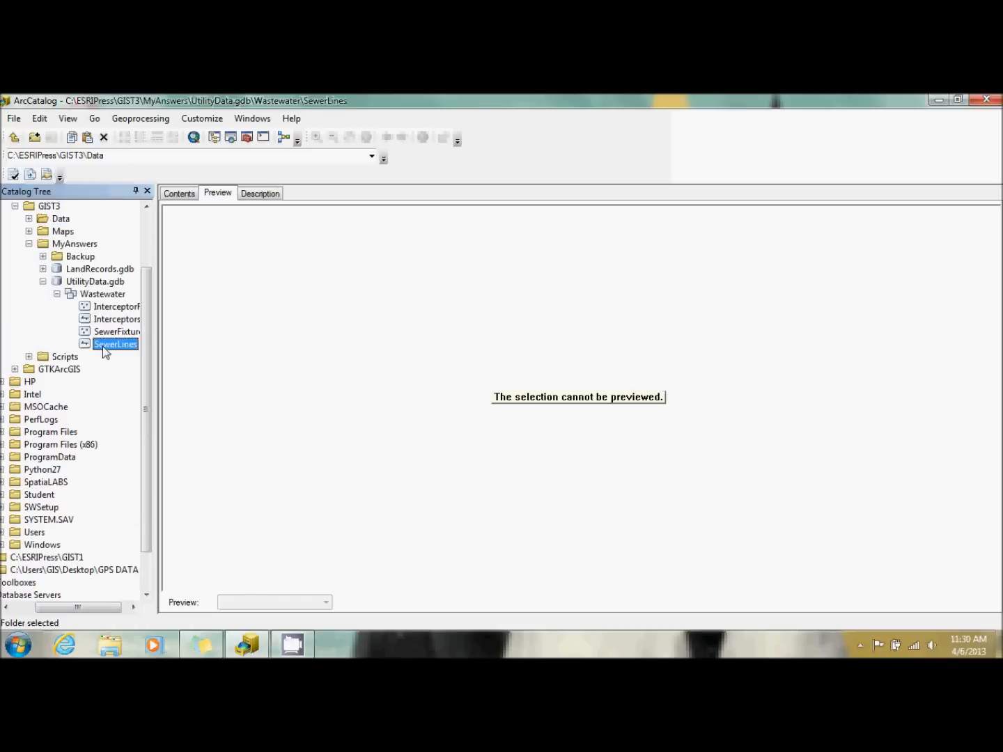
{"action": "right_click", "coordinate": [102, 346]}
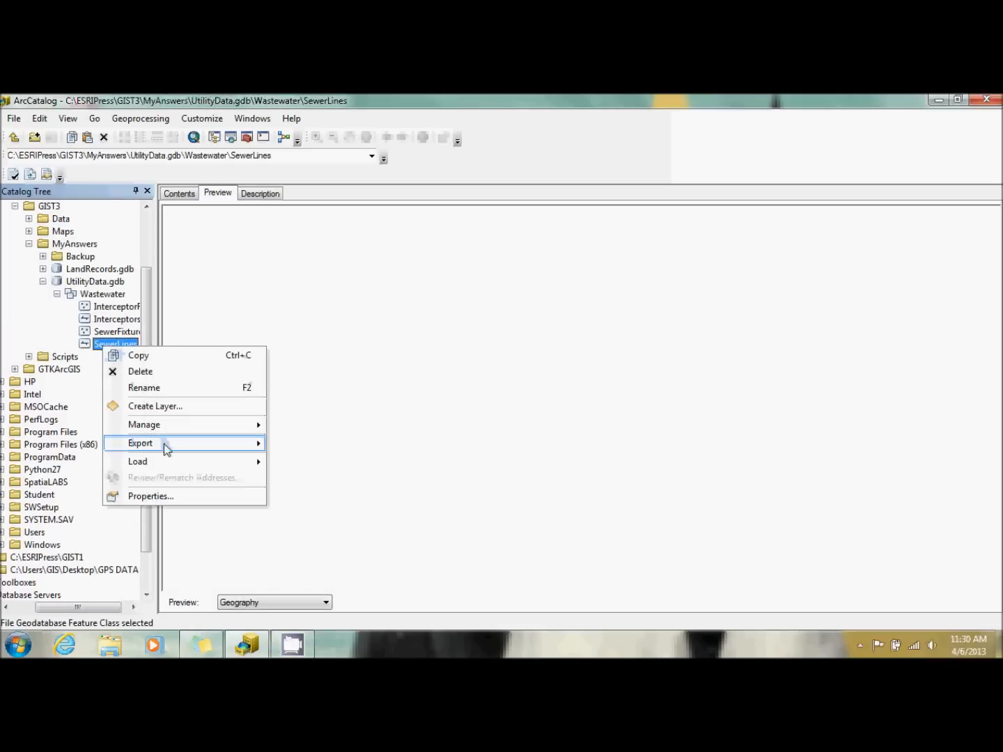
{"action": "mouse_move", "coordinate": [171, 466]}
{"action": "left_click", "coordinate": [285, 460]}
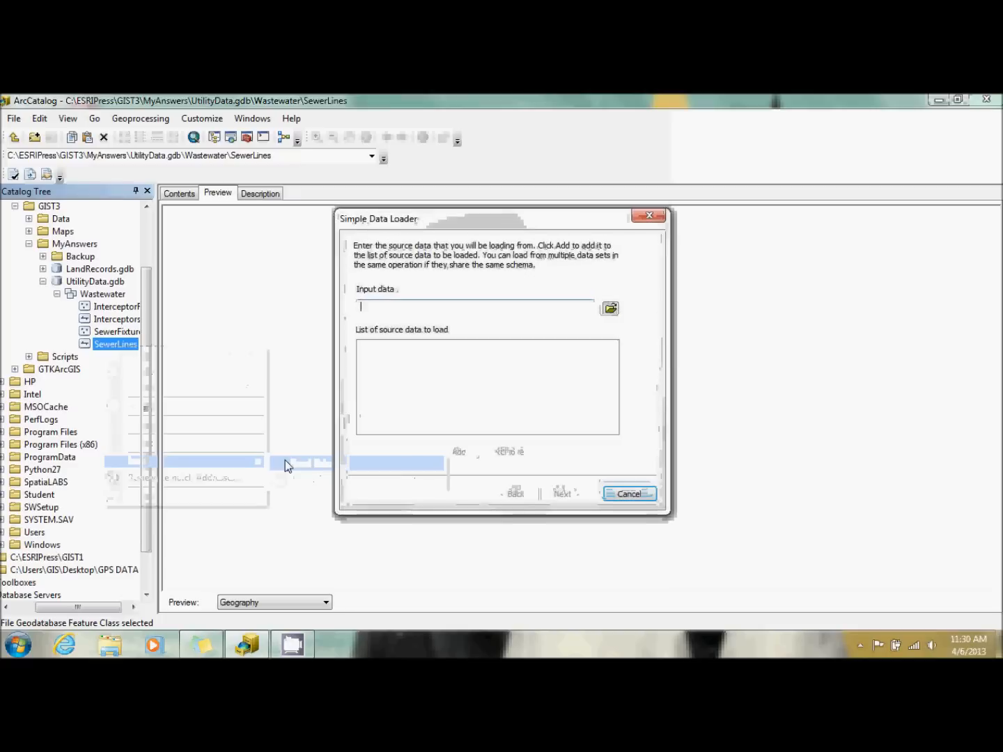
Add SewerLineSource.shp from the Data folder to the list of source data to load.
{"action": "left_click", "coordinate": [611, 308]}
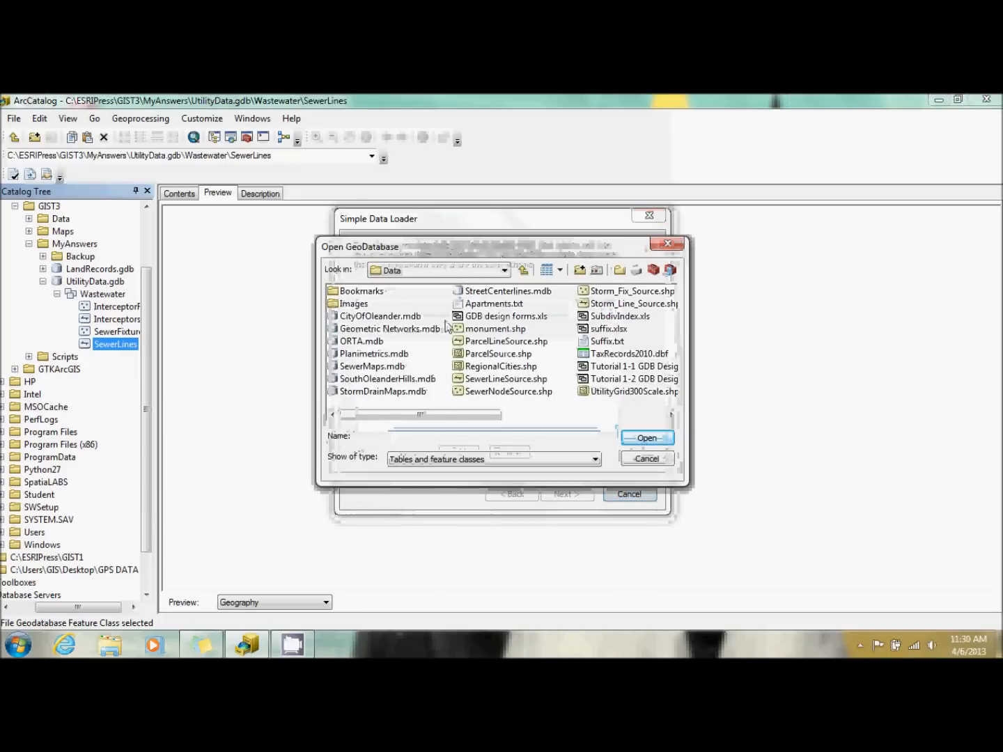
{"action": "left_click", "coordinate": [499, 381]}
{"action": "double_click", "coordinate": [498, 380]}
{"action": "left_click", "coordinate": [459, 451]}
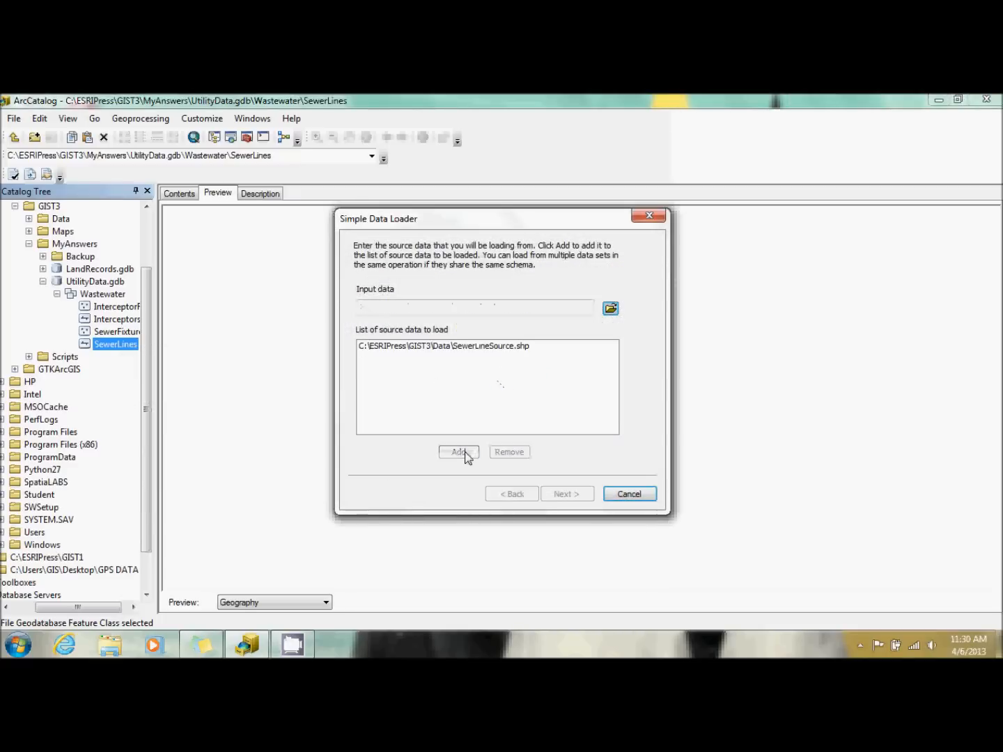
{"action": "left_click", "coordinate": [574, 495]}
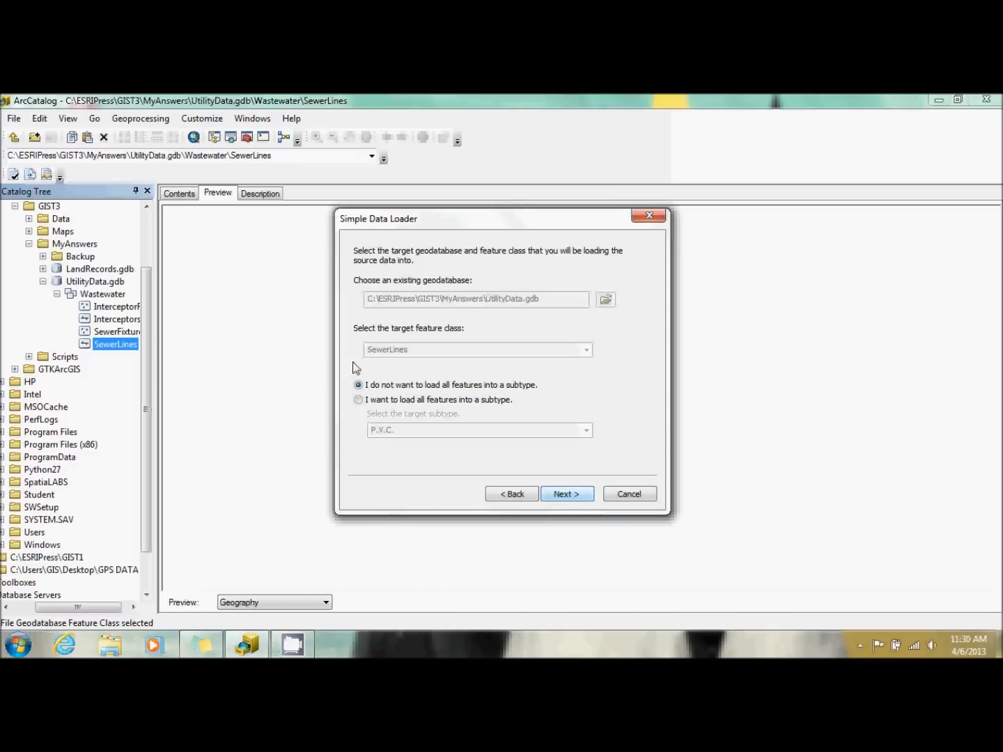
Choose to load all features into the P.V.C. subtype of SewerLines and continue to the field matching.
{"action": "left_click", "coordinate": [359, 400]}
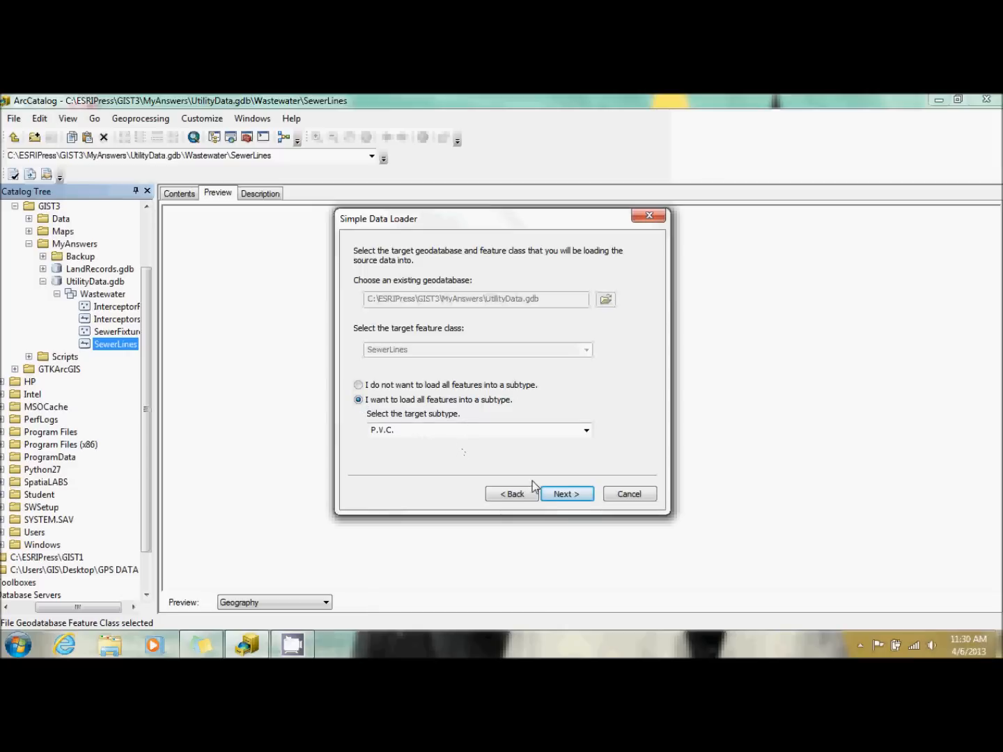
{"action": "left_click", "coordinate": [570, 494]}
{"action": "left_click", "coordinate": [527, 496]}
{"action": "left_click", "coordinate": [567, 495]}
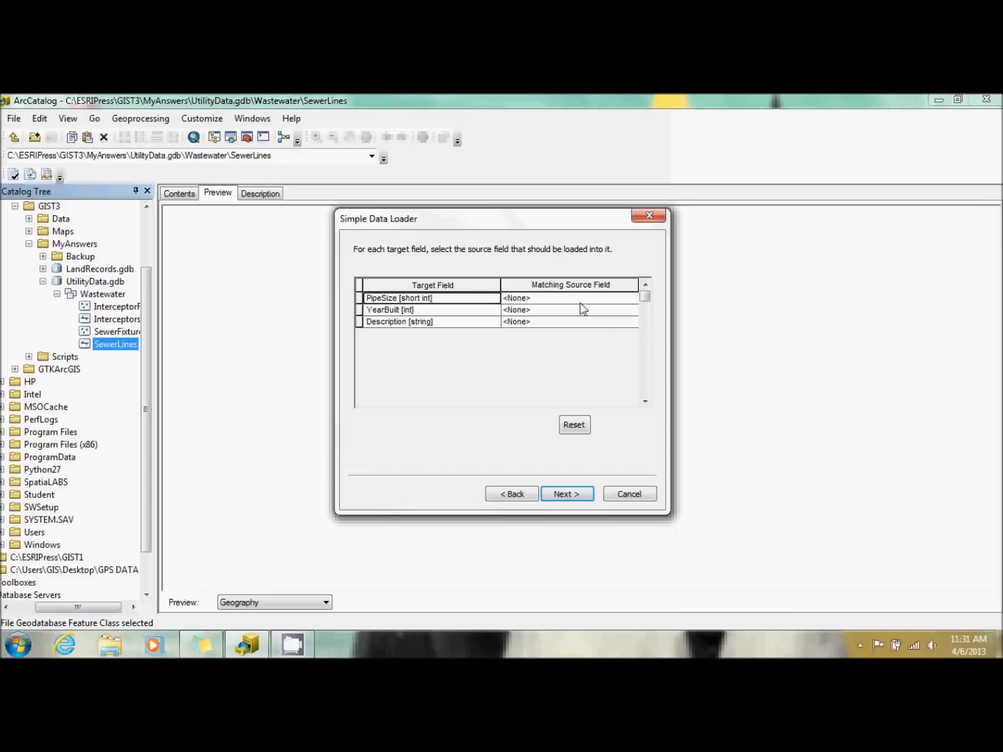
Match the target fields to source fields: PipeSize to PSIZE, YearBuilt to Year_Const, and Description to Comments.
{"action": "left_click", "coordinate": [575, 297]}
{"action": "left_click", "coordinate": [575, 297]}
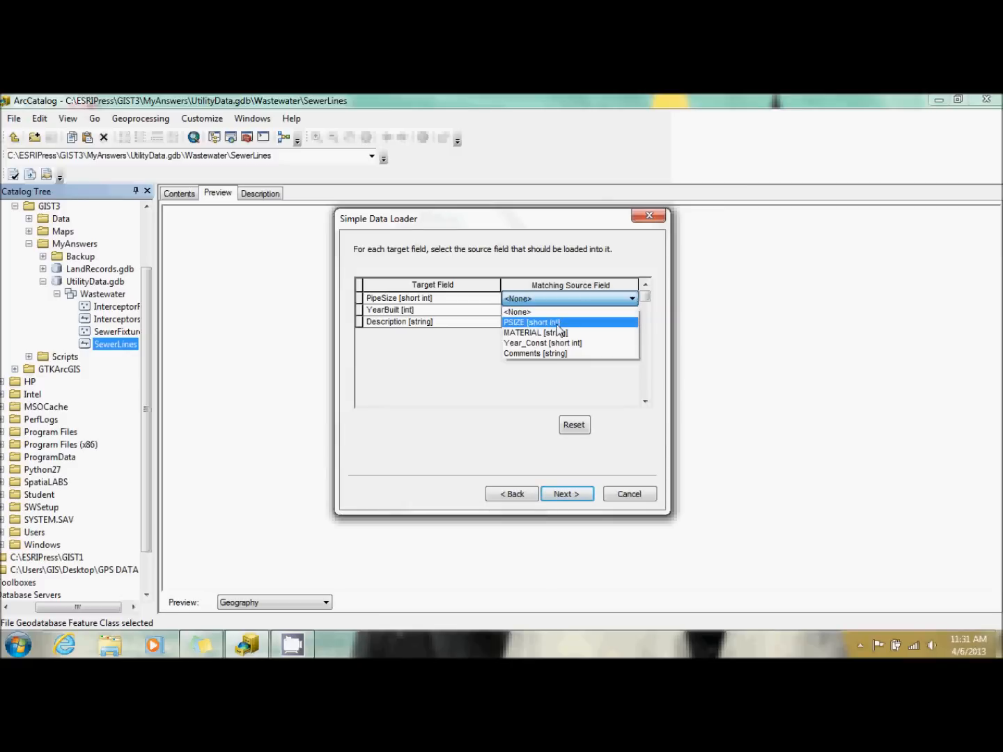
{"action": "left_click", "coordinate": [555, 322]}
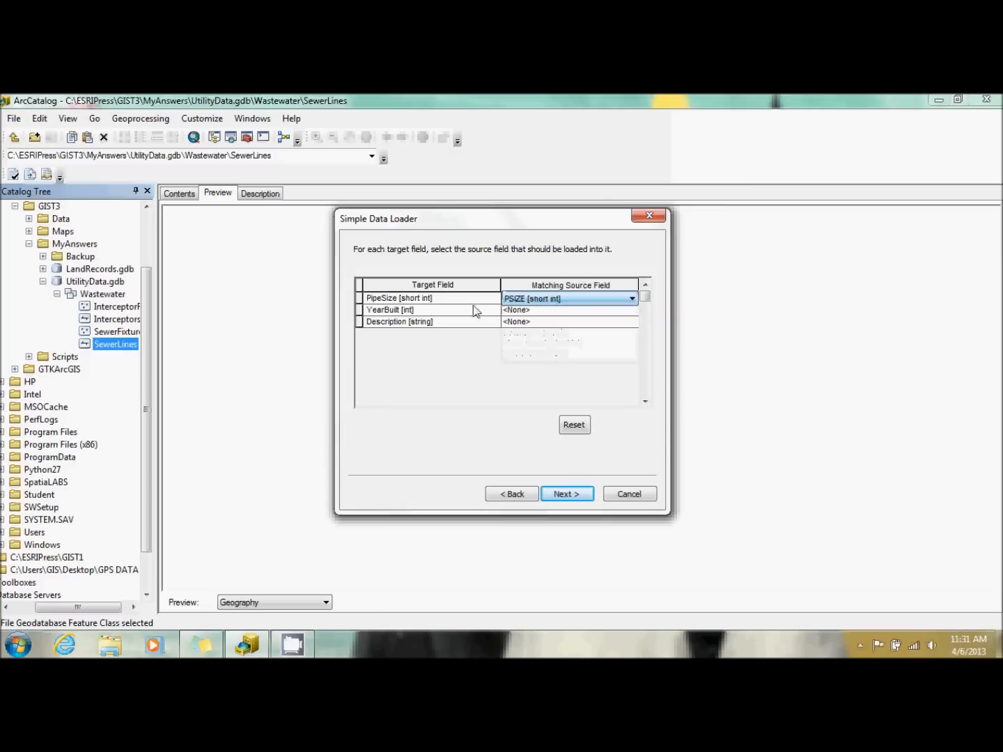
{"action": "left_click", "coordinate": [546, 310]}
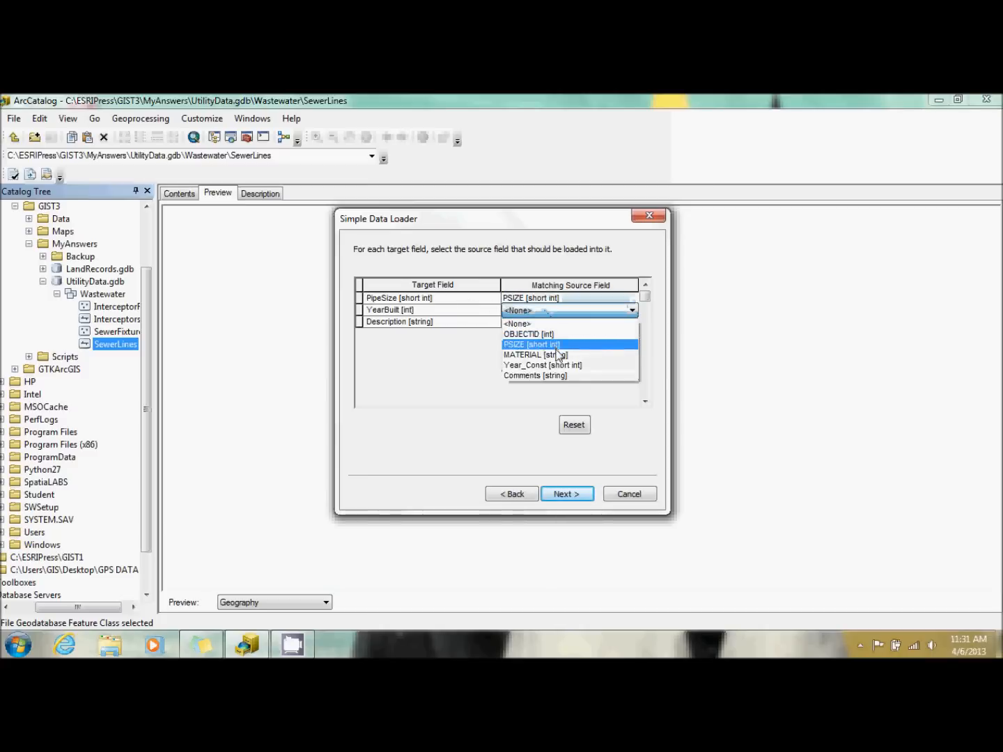
{"action": "left_click", "coordinate": [560, 365]}
{"action": "left_click", "coordinate": [556, 323]}
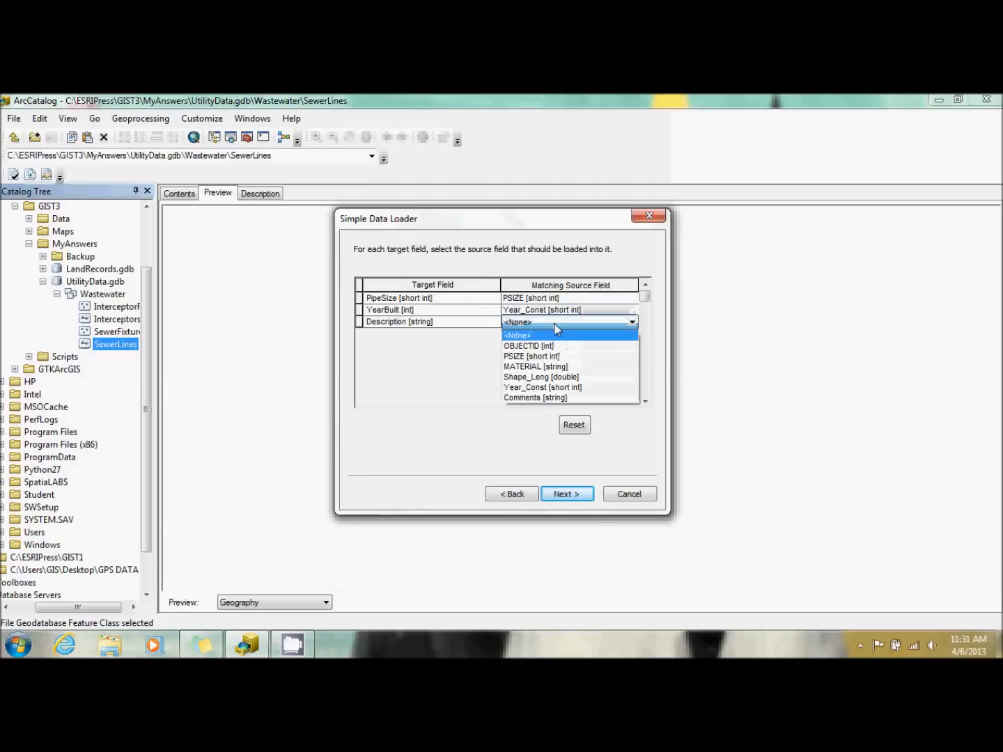
{"action": "left_click", "coordinate": [569, 397]}
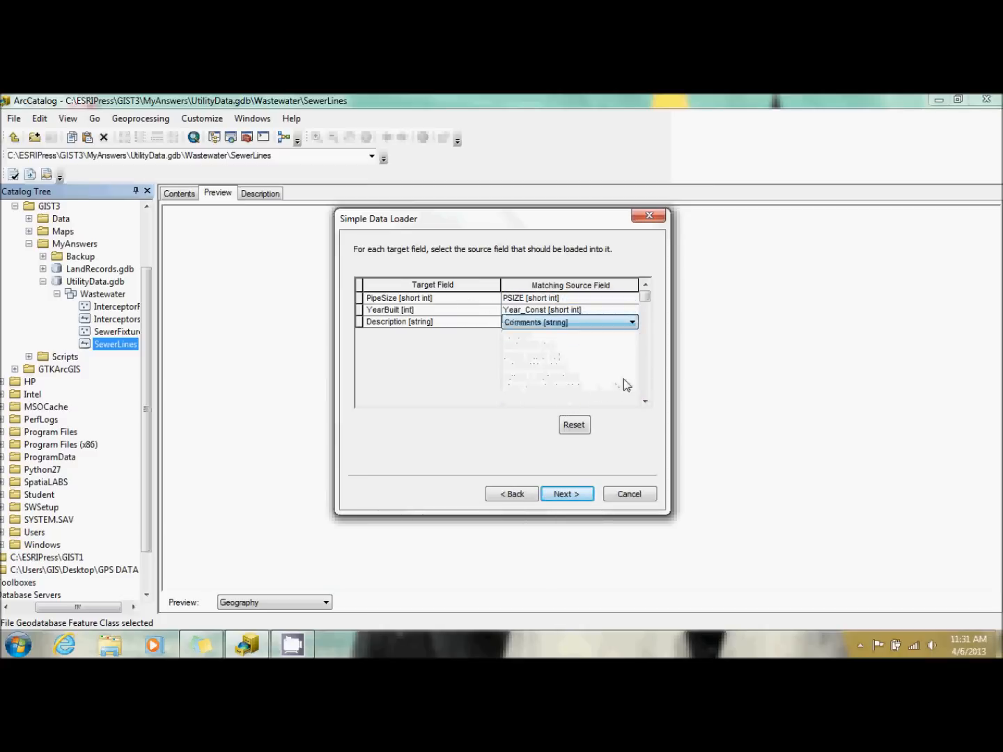
{"action": "left_click", "coordinate": [576, 496]}
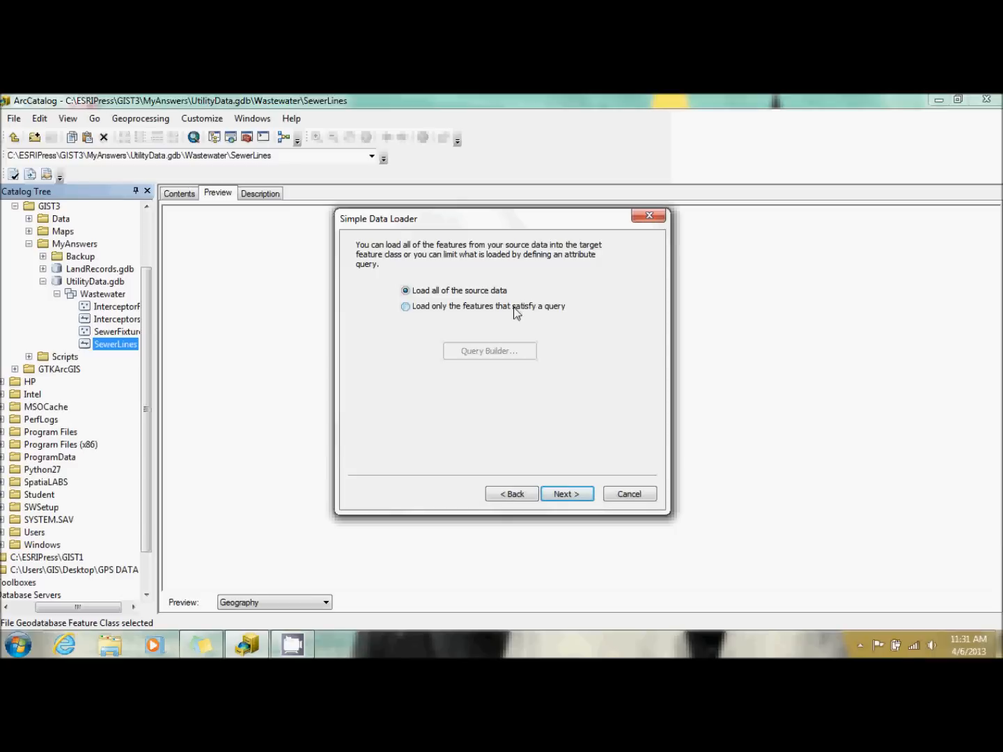
Limit the load to features that satisfy a query, and build the condition "MATERIAL" = 'P.V.C.'.
{"action": "left_click", "coordinate": [516, 311]}
{"action": "left_click", "coordinate": [497, 345]}
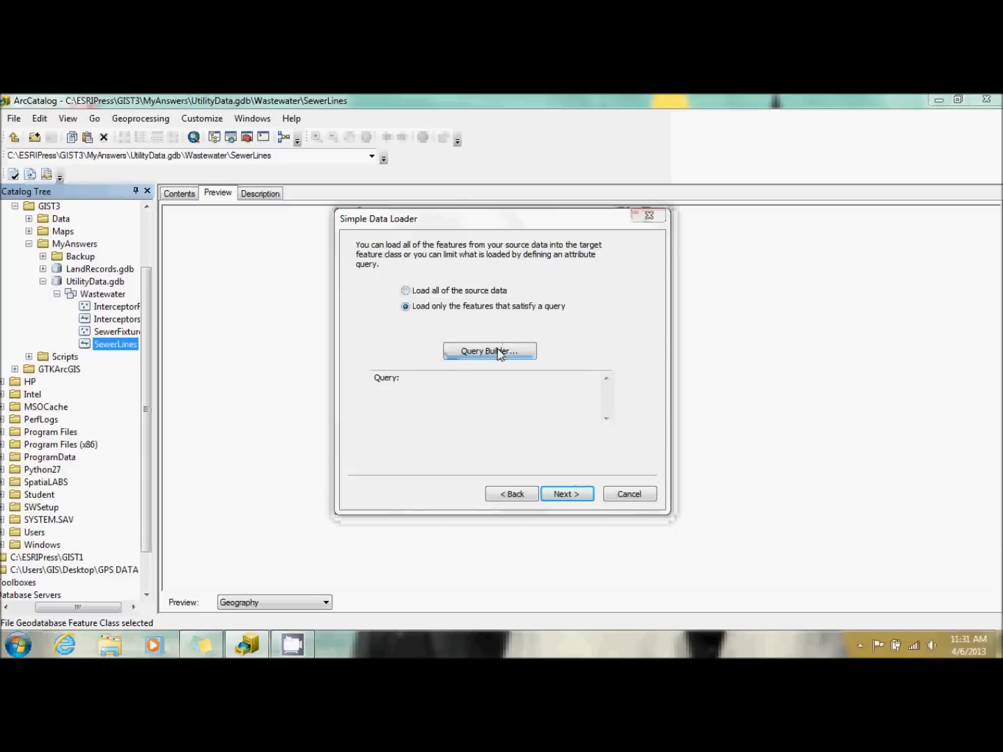
{"action": "double_click", "coordinate": [397, 295]}
{"action": "left_click", "coordinate": [381, 330]}
{"action": "left_click", "coordinate": [500, 415]}
{"action": "left_click", "coordinate": [479, 342]}
{"action": "double_click", "coordinate": [480, 341]}
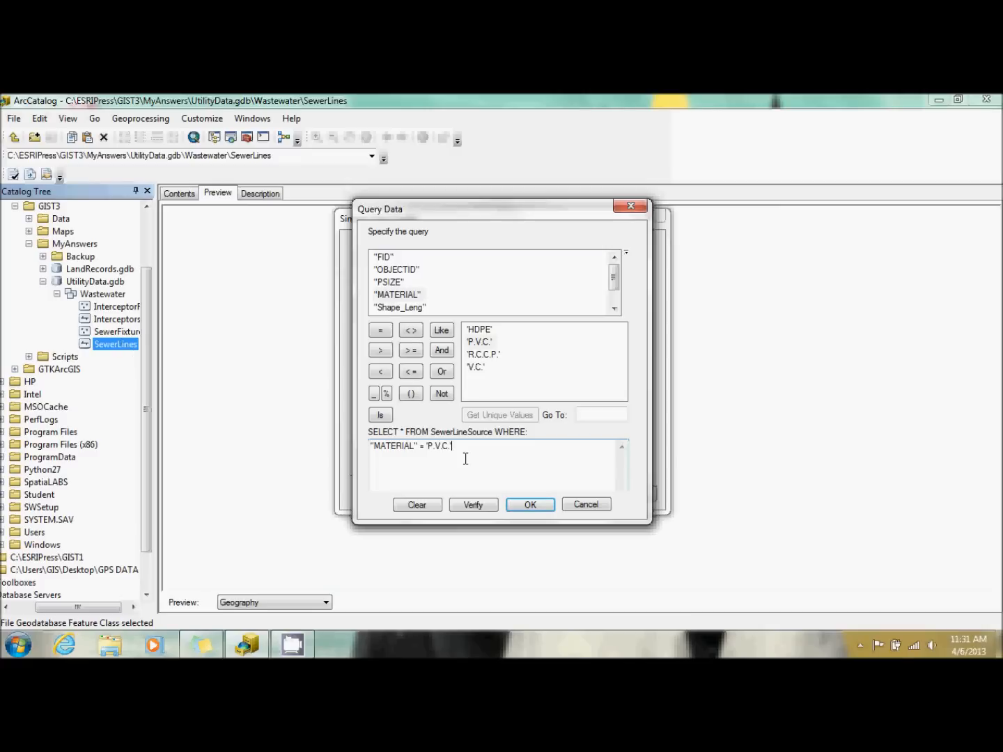
Extend the query with AND "Comments" = 'Oleander', accept it, and run the data load into SewerLines.
{"action": "left_click", "coordinate": [444, 354]}
{"action": "left_click", "coordinate": [613, 294]}
{"action": "double_click", "coordinate": [390, 307]}
{"action": "left_click", "coordinate": [385, 331]}
{"action": "left_click", "coordinate": [498, 417]}
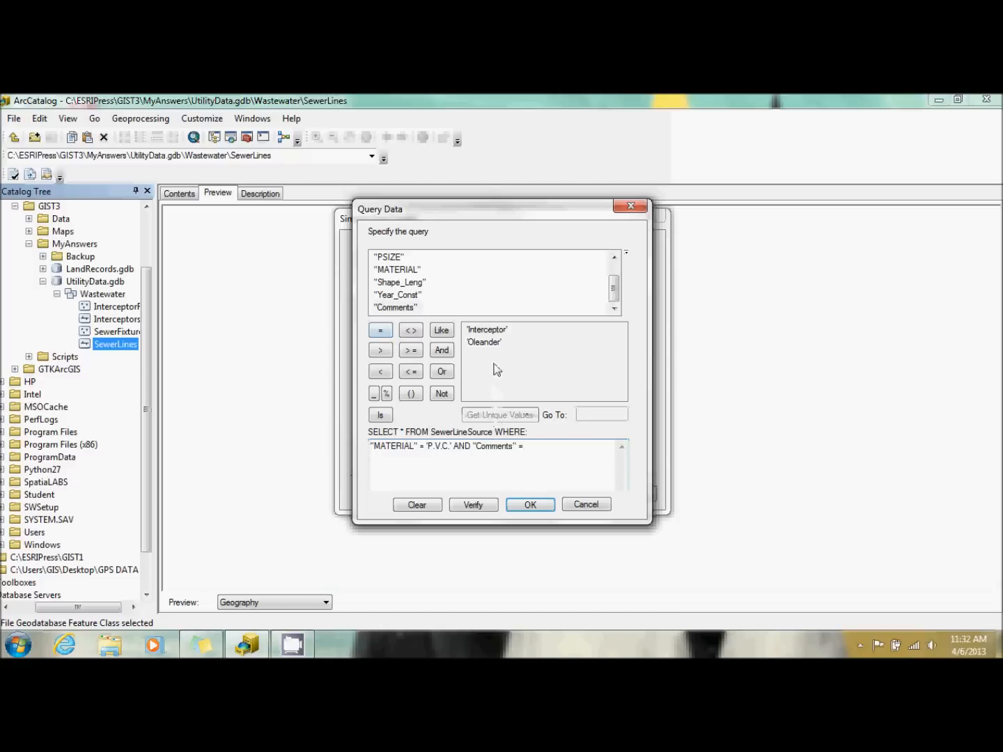
{"action": "double_click", "coordinate": [491, 346]}
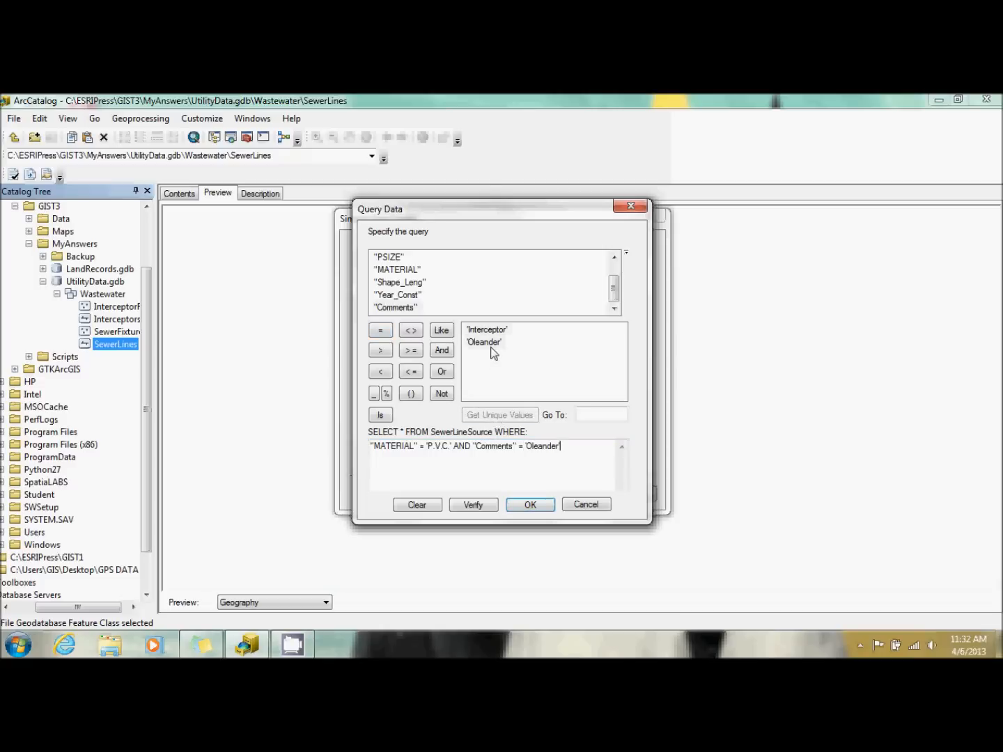
{"action": "left_click", "coordinate": [531, 507]}
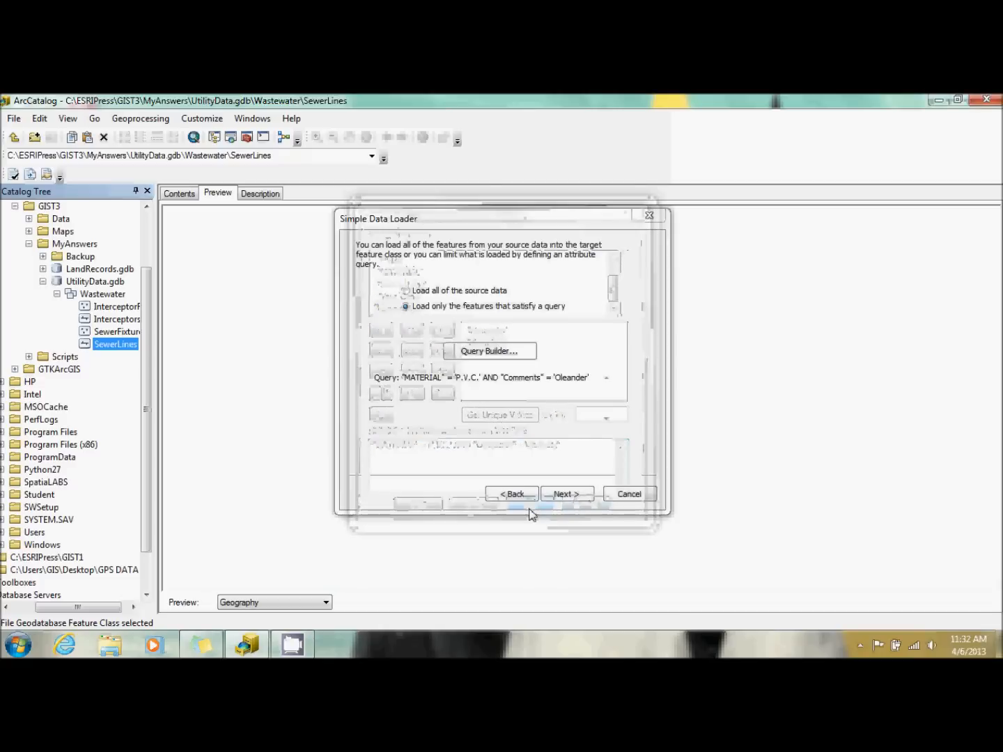
{"action": "left_click", "coordinate": [570, 494]}
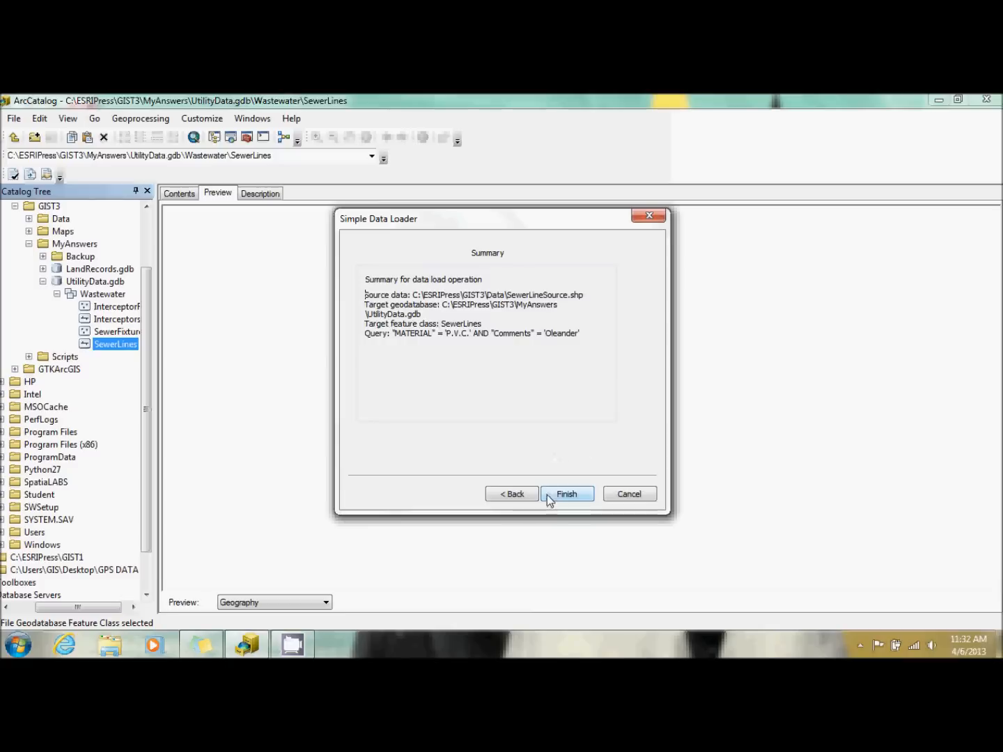
{"action": "left_click", "coordinate": [561, 493]}
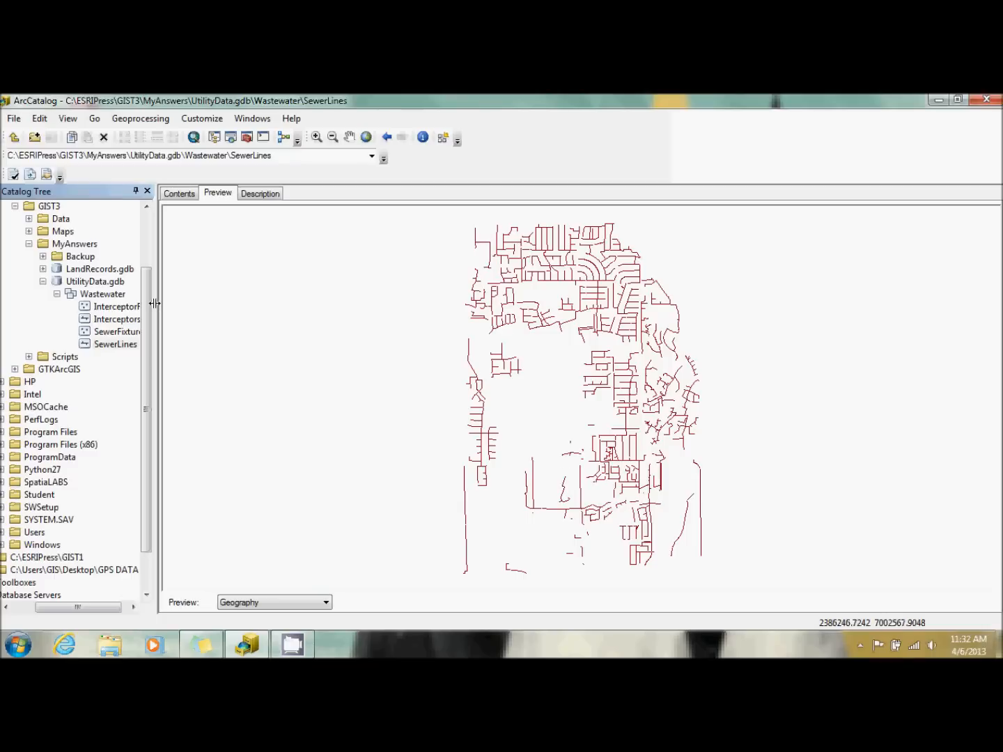
Start another data load into the SewerLines feature class and add SewerLineSource.shp to the list of source data.
{"action": "right_click", "coordinate": [110, 348]}
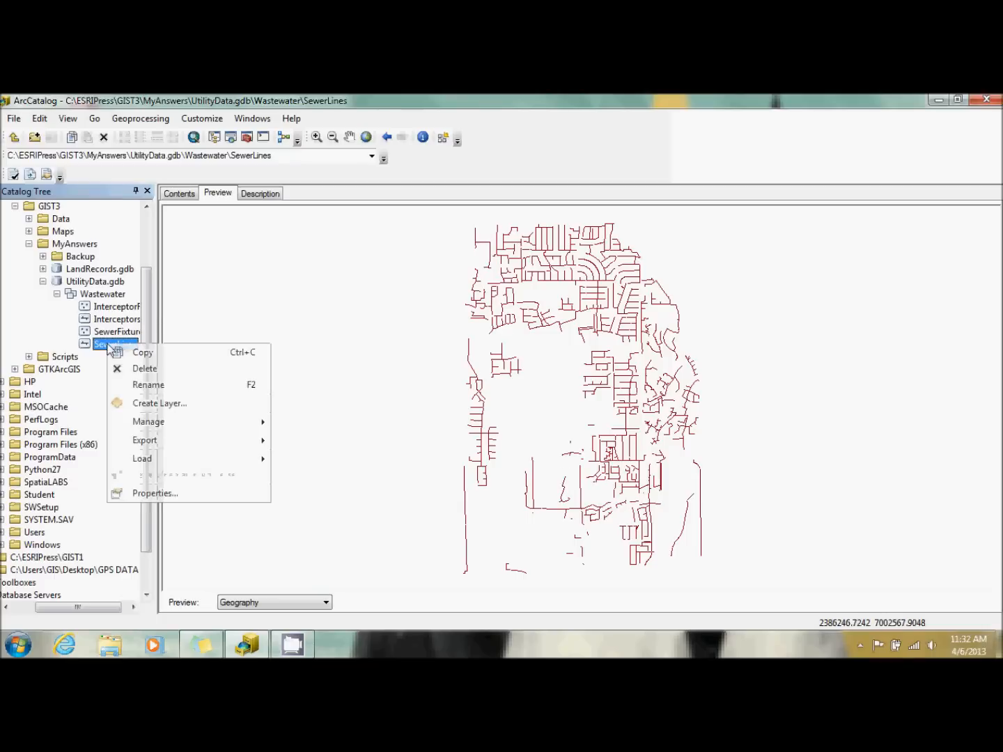
{"action": "mouse_move", "coordinate": [157, 461]}
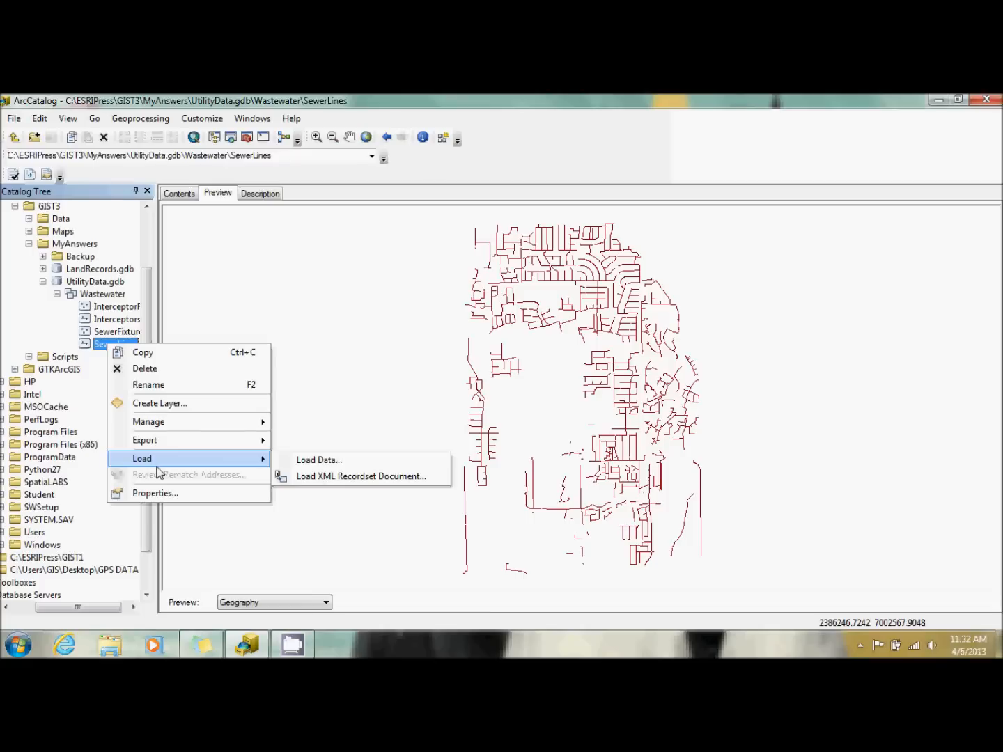
{"action": "left_click", "coordinate": [312, 463]}
{"action": "left_click", "coordinate": [610, 310]}
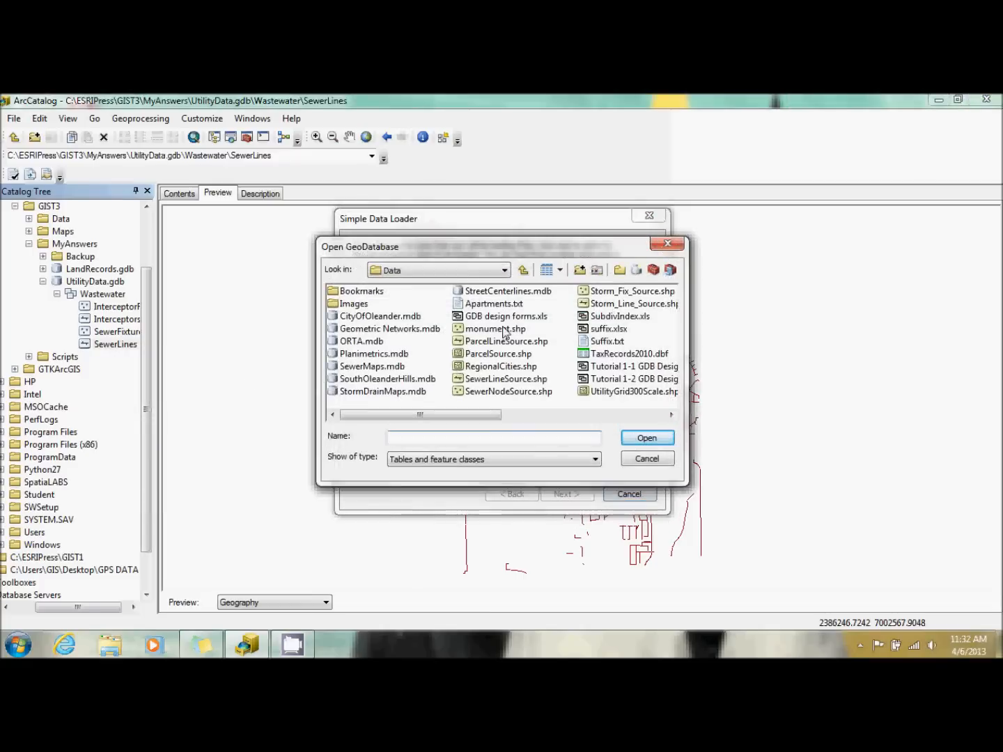
{"action": "double_click", "coordinate": [508, 380]}
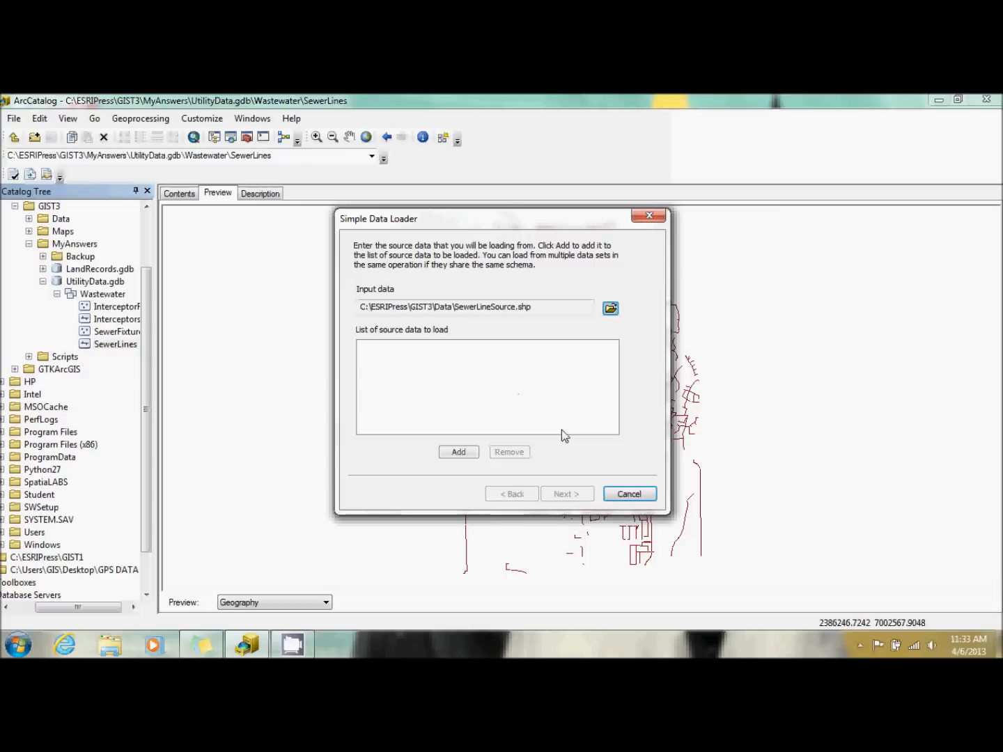
{"action": "left_click", "coordinate": [459, 453]}
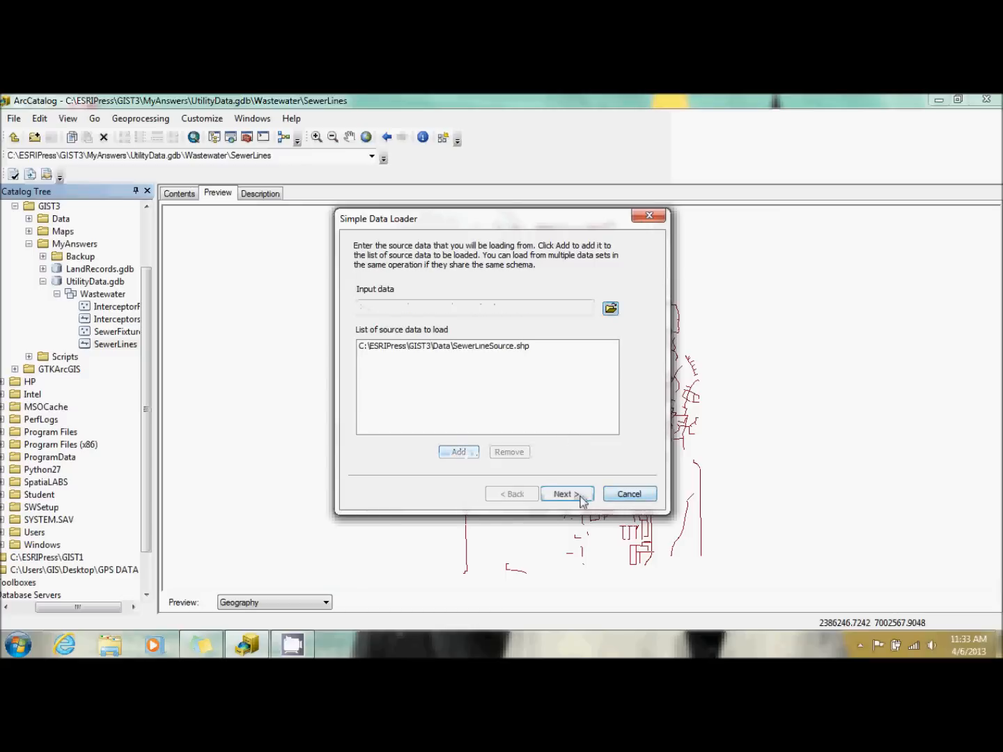
{"action": "left_click", "coordinate": [575, 496]}
Choose to load all features into the HDPE subtype of SewerLines and continue to the field matching.
{"action": "left_click", "coordinate": [417, 398]}
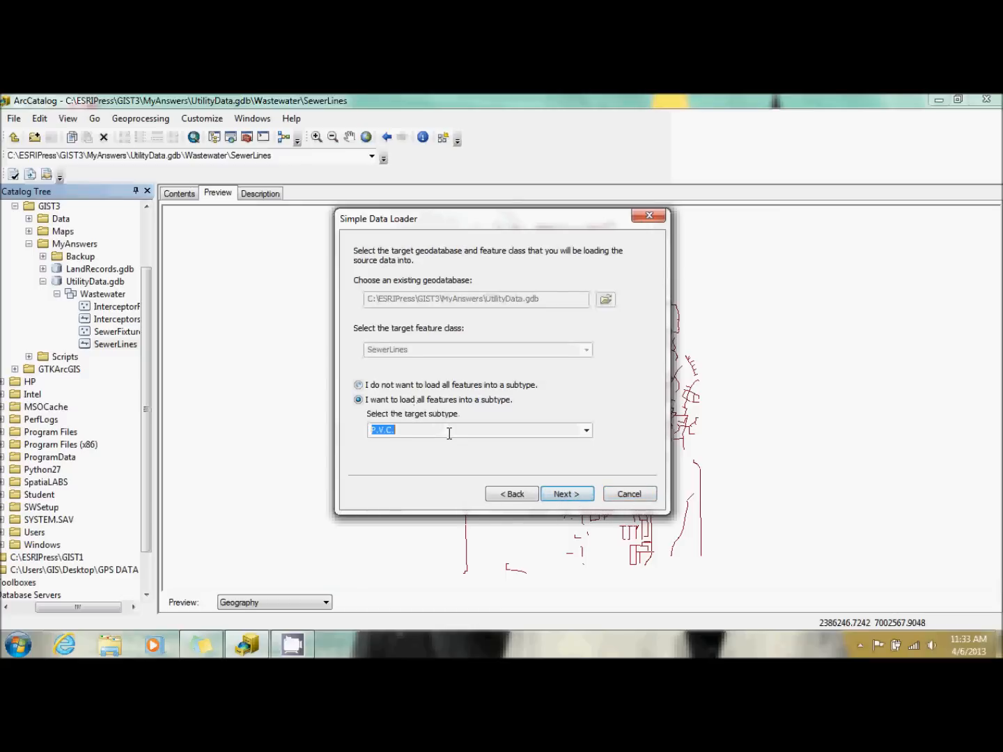
{"action": "left_click", "coordinate": [585, 430]}
{"action": "left_click", "coordinate": [523, 457]}
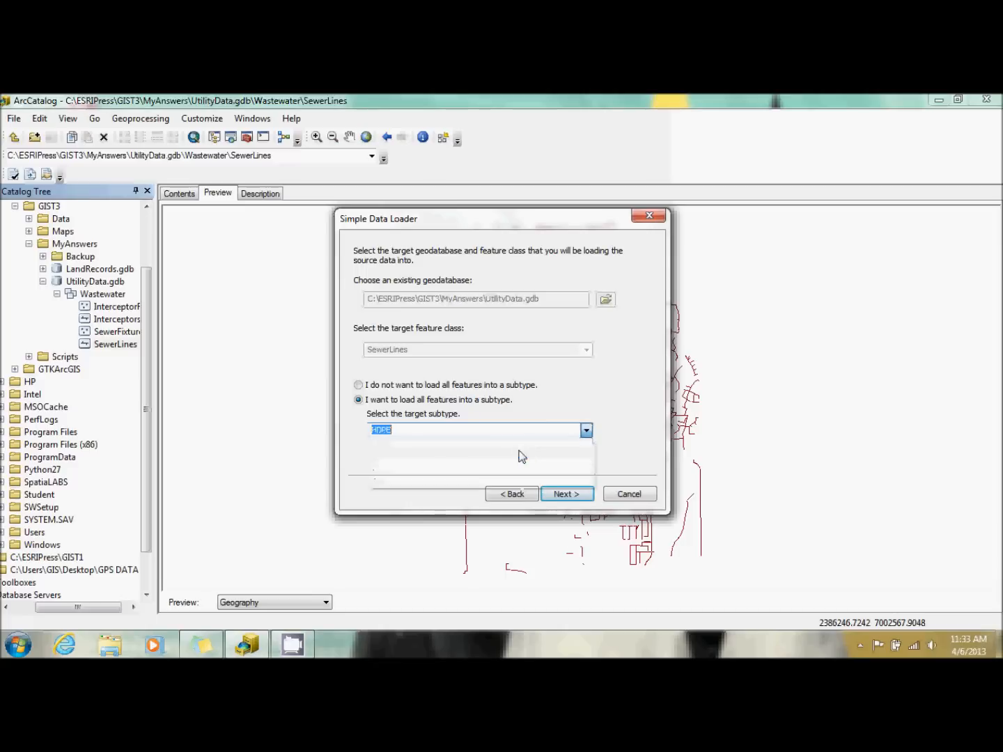
{"action": "left_click", "coordinate": [575, 497]}
Match the target fields to source fields: PipeSize to PSIZE, YearBuilt to Year_Const, and Description to Comments.
{"action": "left_click", "coordinate": [573, 299]}
{"action": "left_click", "coordinate": [573, 299]}
{"action": "left_click", "coordinate": [563, 325]}
{"action": "left_click", "coordinate": [564, 310]}
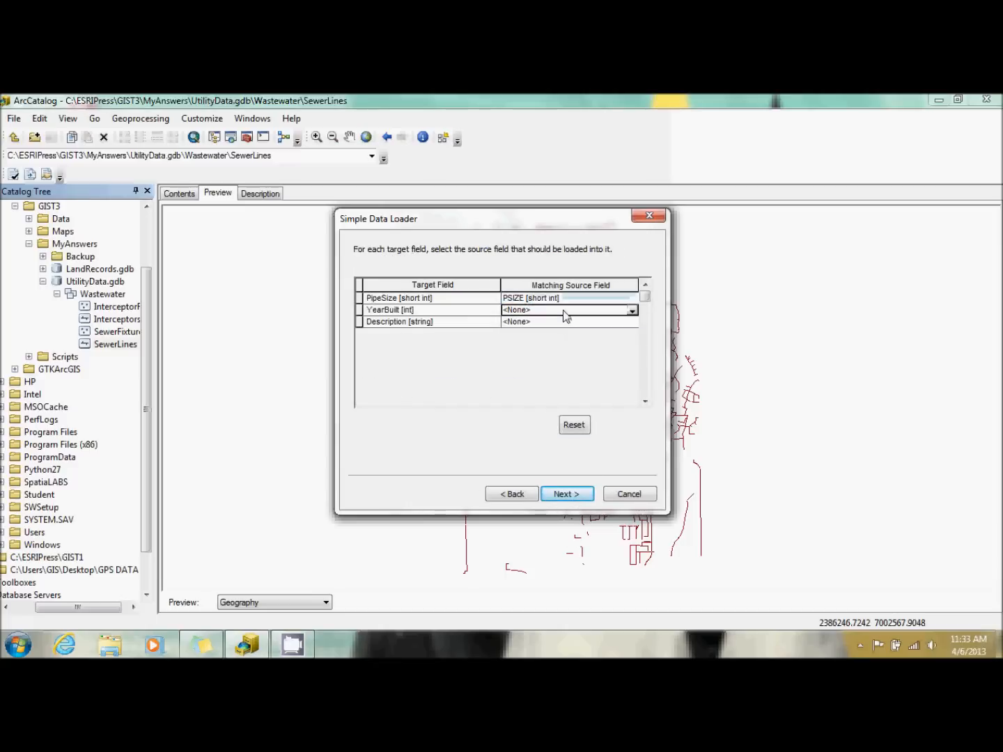
{"action": "left_click", "coordinate": [564, 310]}
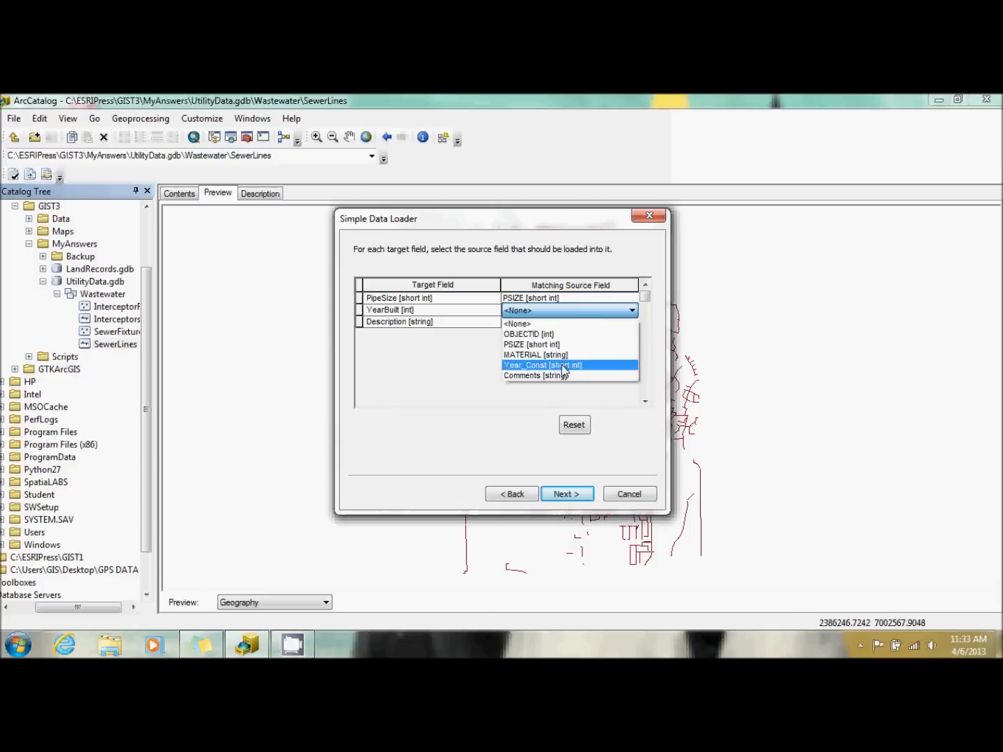
{"action": "left_click", "coordinate": [550, 365]}
{"action": "left_click", "coordinate": [567, 323]}
{"action": "left_click", "coordinate": [565, 325]}
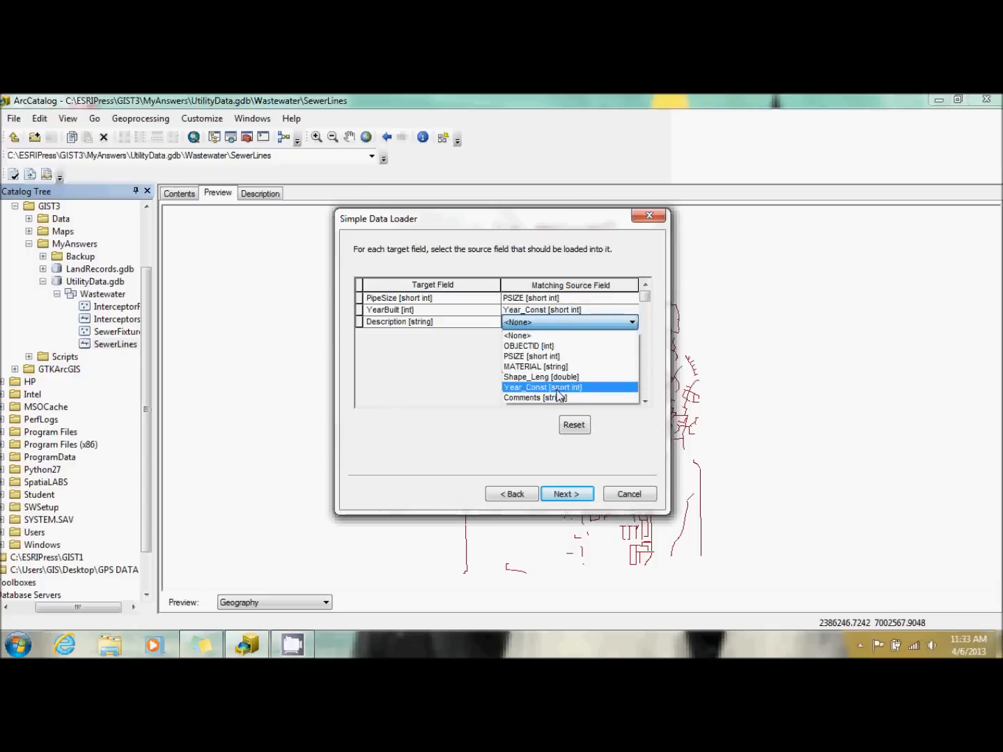
{"action": "left_click", "coordinate": [558, 398]}
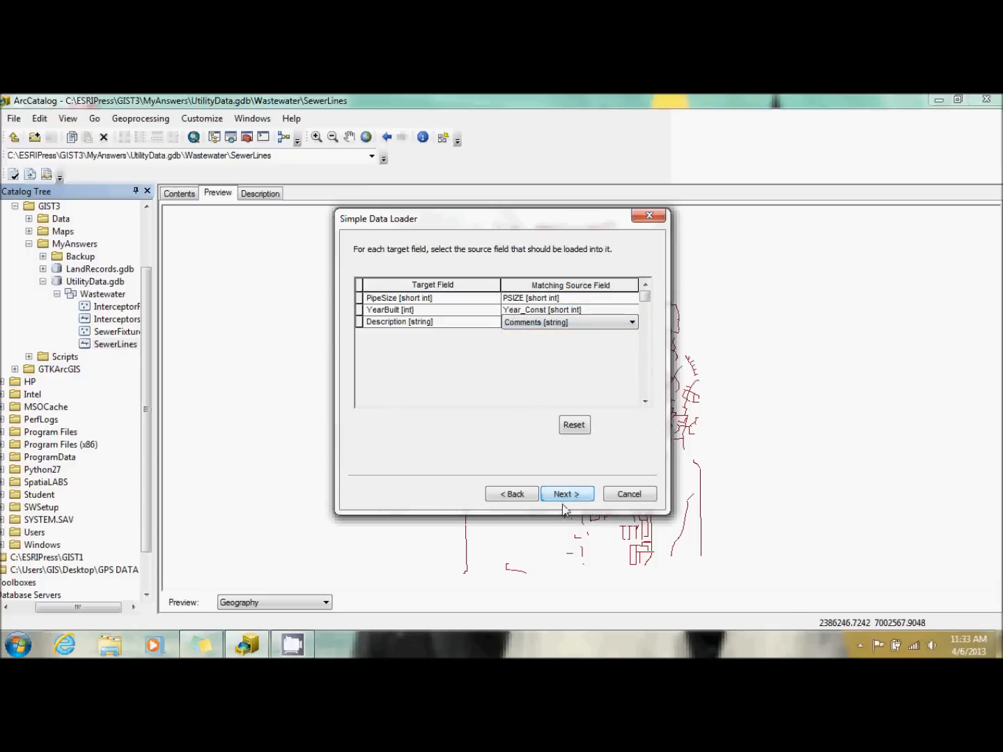
{"action": "left_click", "coordinate": [568, 494]}
Limit the load to features that satisfy a query, and build the condition "MATERIAL" = 'HDPE'.
{"action": "left_click", "coordinate": [447, 307]}
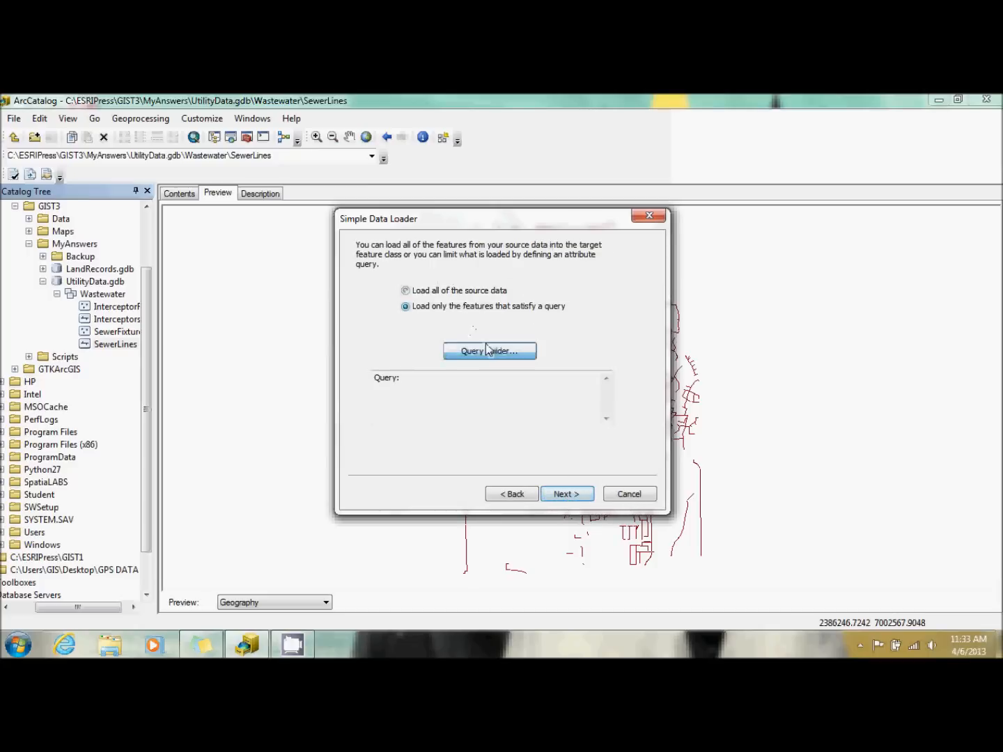
{"action": "left_click", "coordinate": [487, 348]}
{"action": "double_click", "coordinate": [402, 296]}
{"action": "left_click", "coordinate": [380, 330]}
{"action": "left_click", "coordinate": [511, 415]}
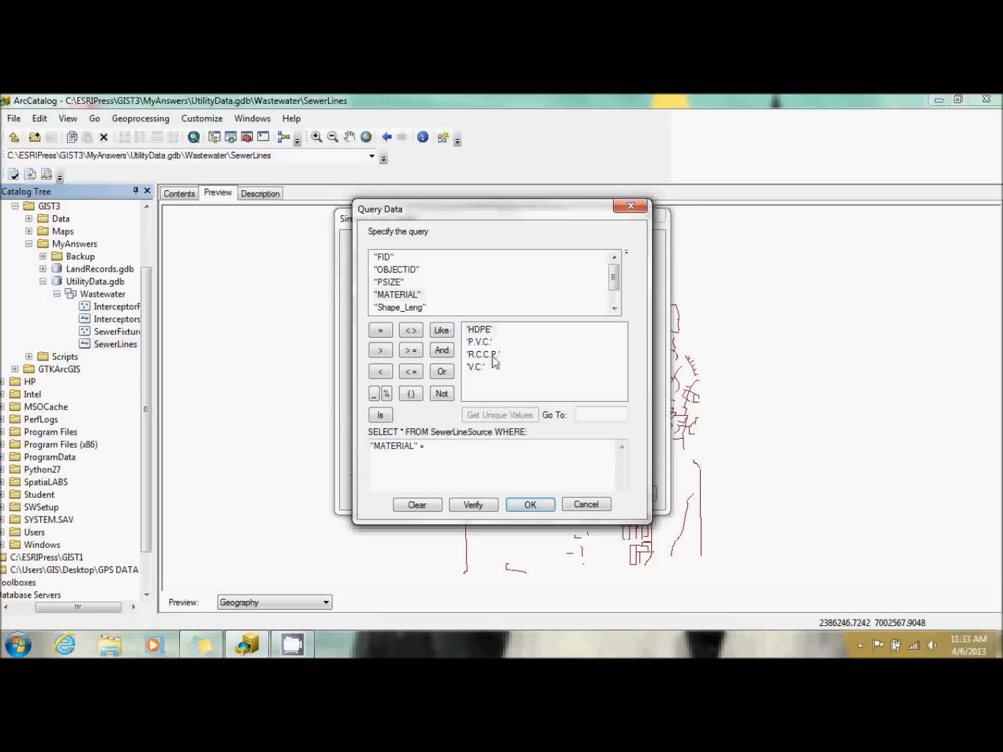
{"action": "double_click", "coordinate": [487, 331]}
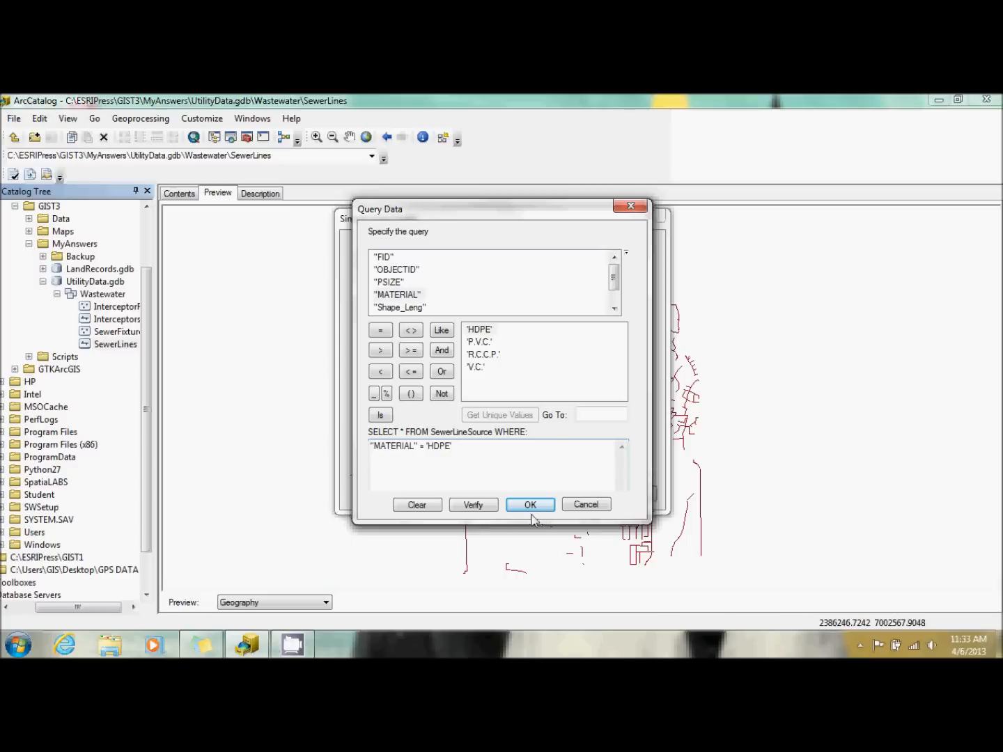
Extend the HDPE query with AND "Comments" = 'Oleander', accept it, and run the data load into SewerLines.
{"action": "left_click", "coordinate": [443, 349]}
{"action": "left_click_drag", "start_coordinate": [618, 281], "coordinate": [617, 292]}
{"action": "double_click", "coordinate": [395, 307]}
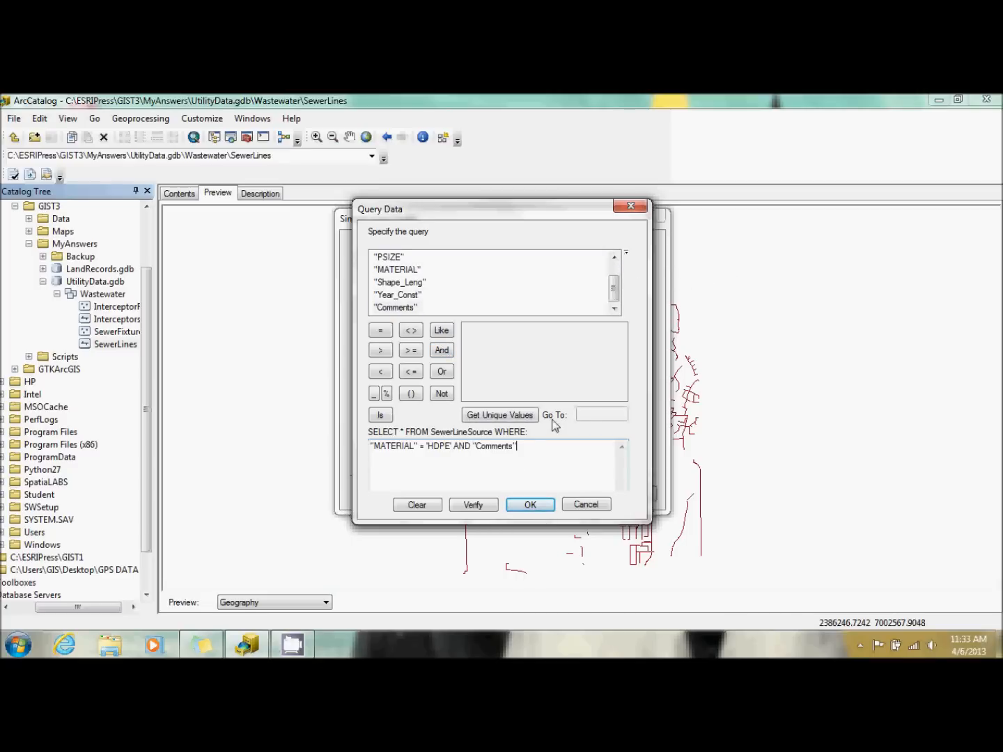
{"action": "left_click", "coordinate": [383, 330]}
{"action": "left_click", "coordinate": [487, 416]}
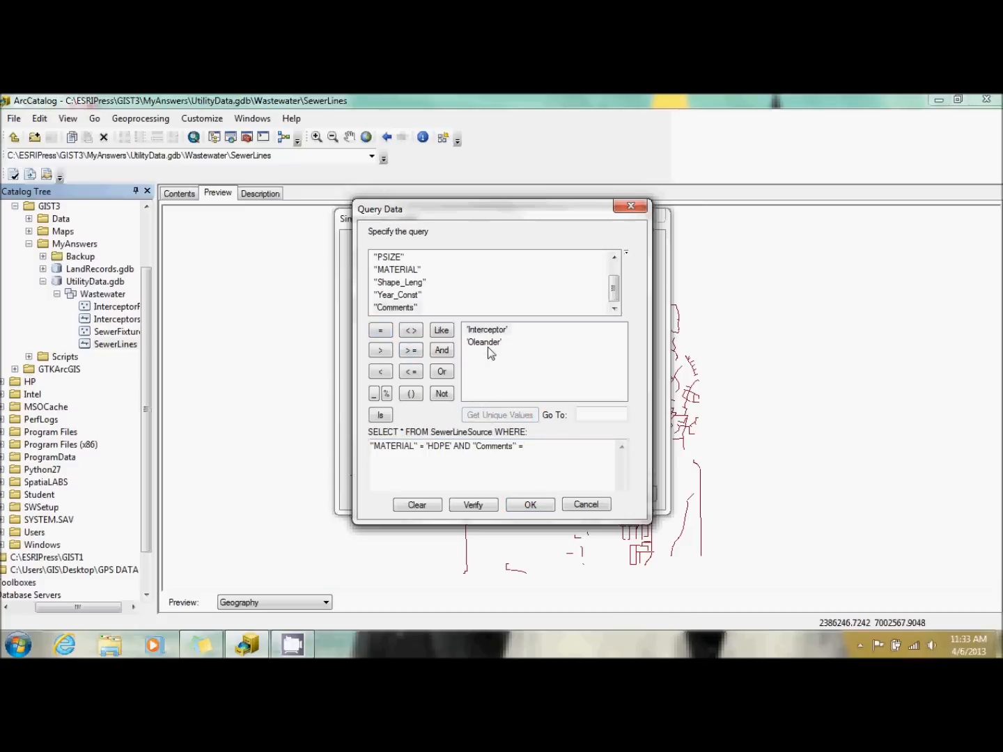
{"action": "double_click", "coordinate": [485, 343]}
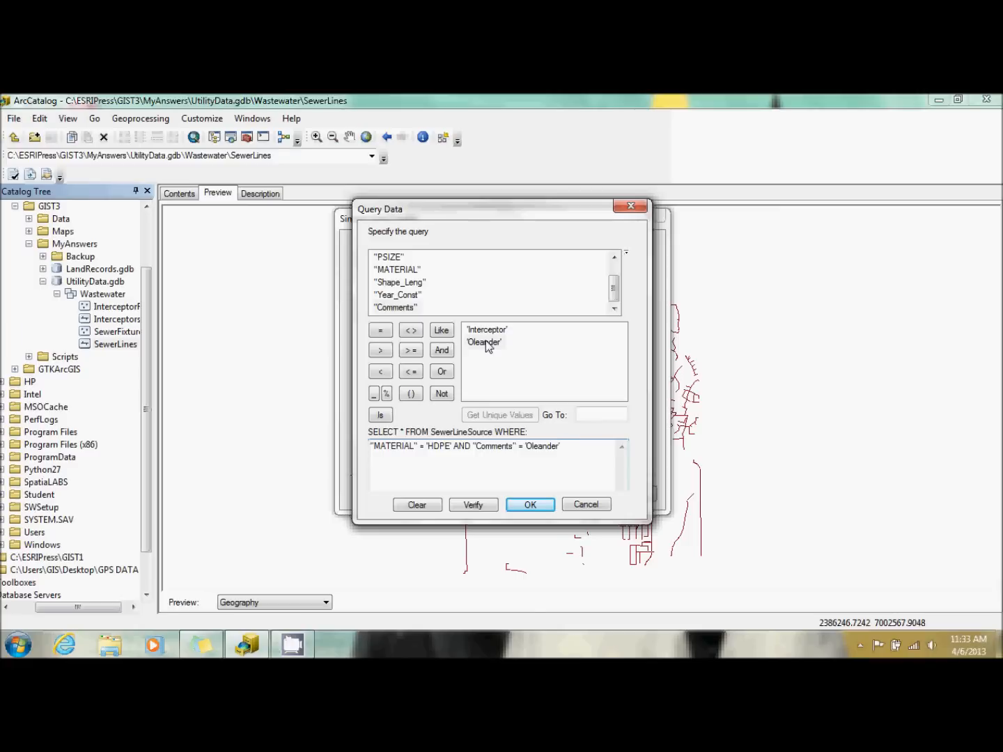
{"action": "left_click", "coordinate": [534, 505]}
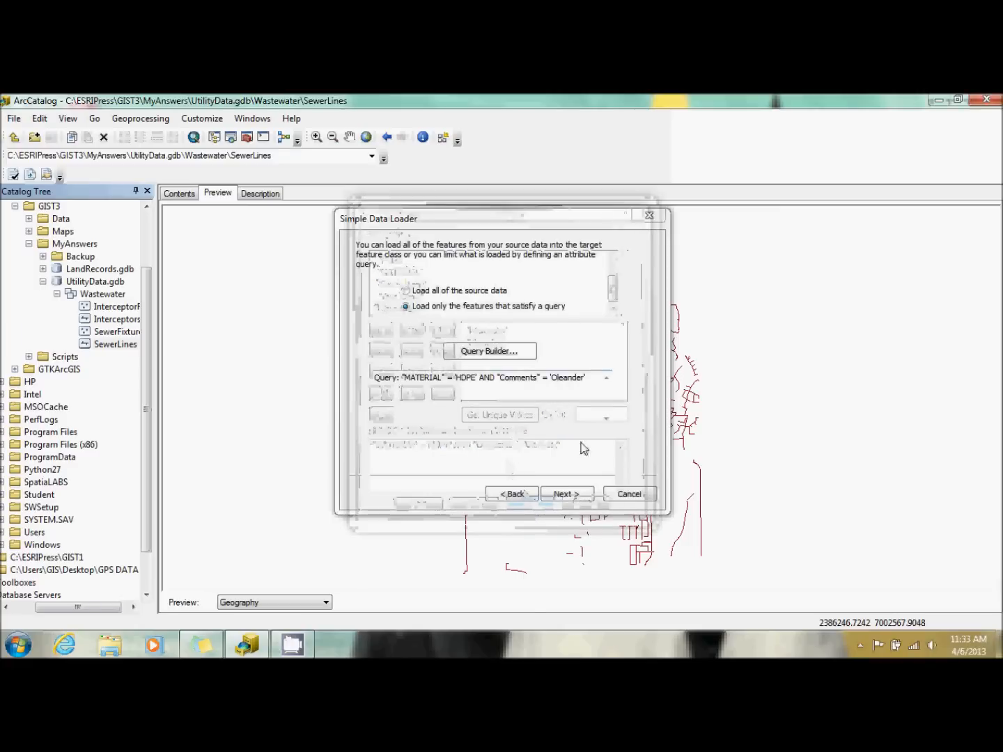
{"action": "left_click", "coordinate": [576, 495]}
{"action": "left_click", "coordinate": [567, 495]}
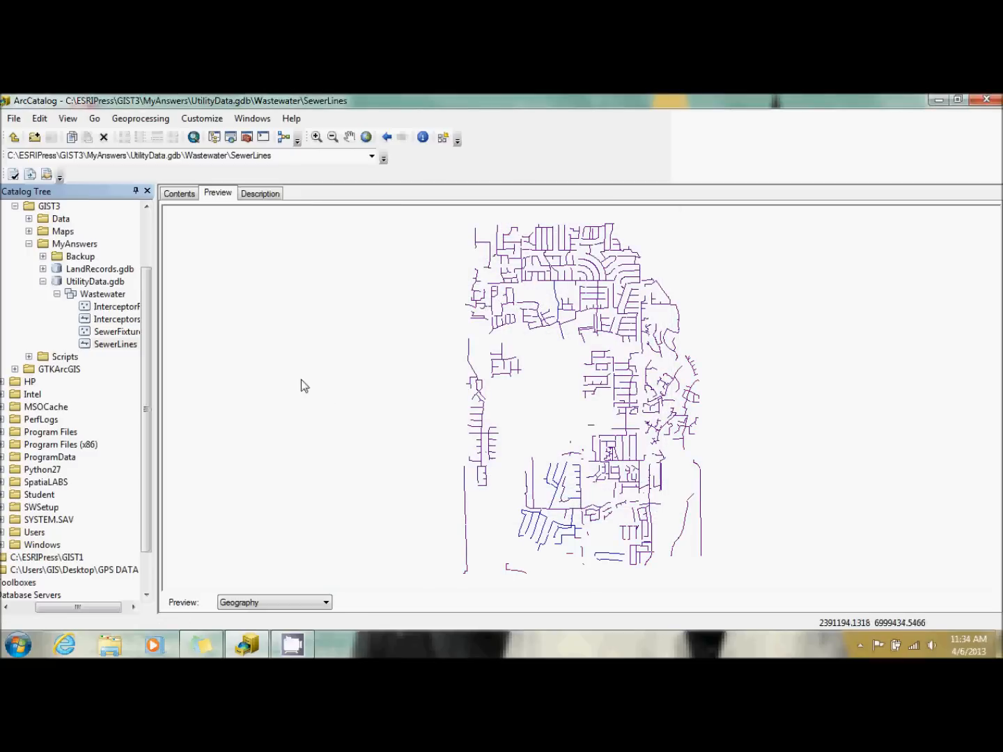
Start a further data load into SewerLines with SewerLineSource.shp from the Data folder as its source.
{"action": "double_click", "coordinate": [107, 344]}
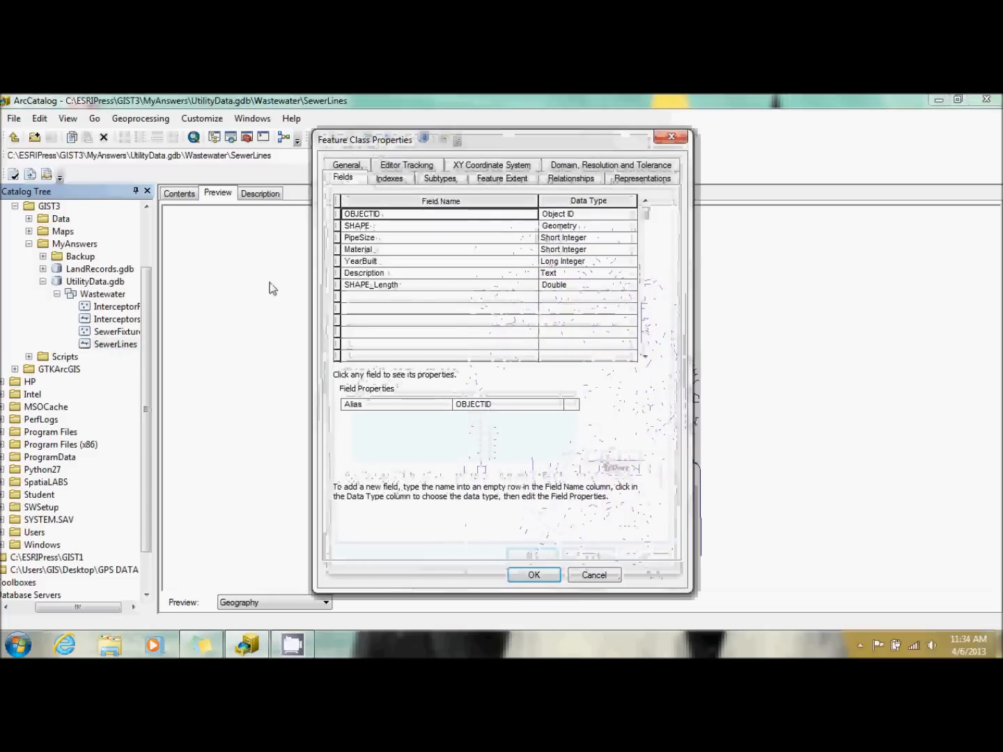
{"action": "left_click", "coordinate": [670, 141]}
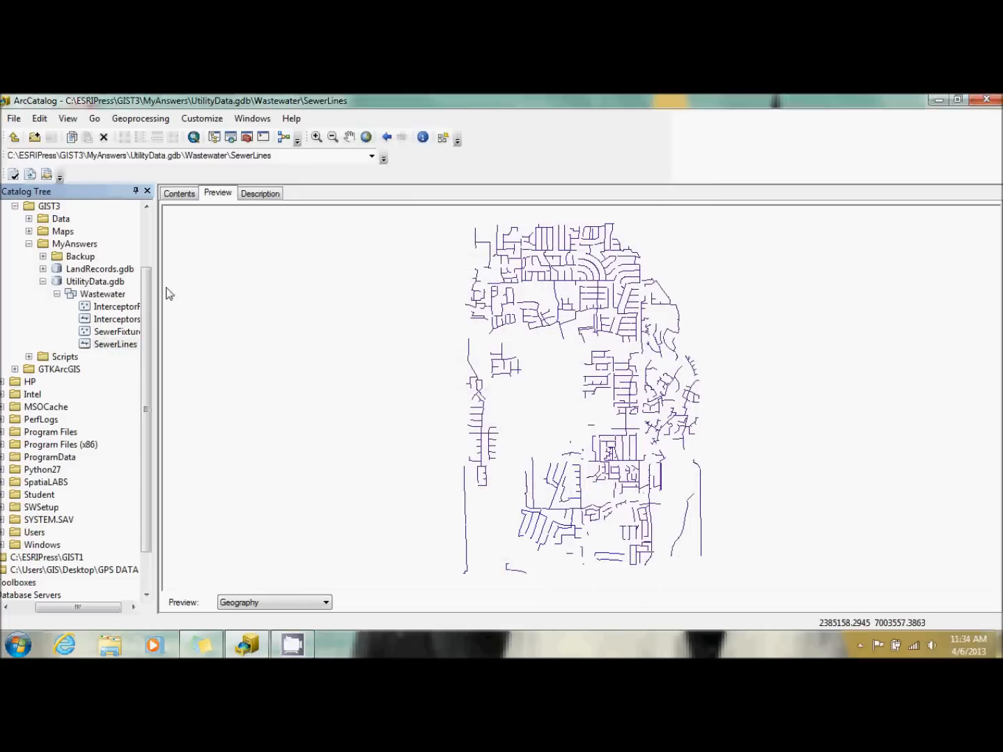
{"action": "right_click", "coordinate": [115, 344]}
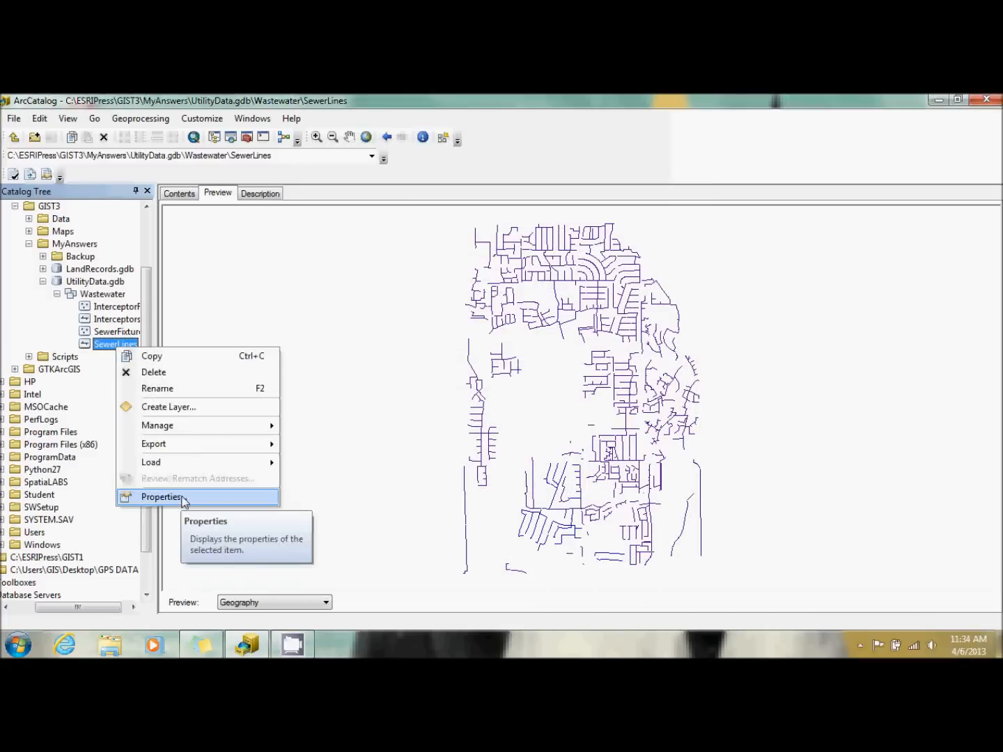
{"action": "mouse_move", "coordinate": [191, 462]}
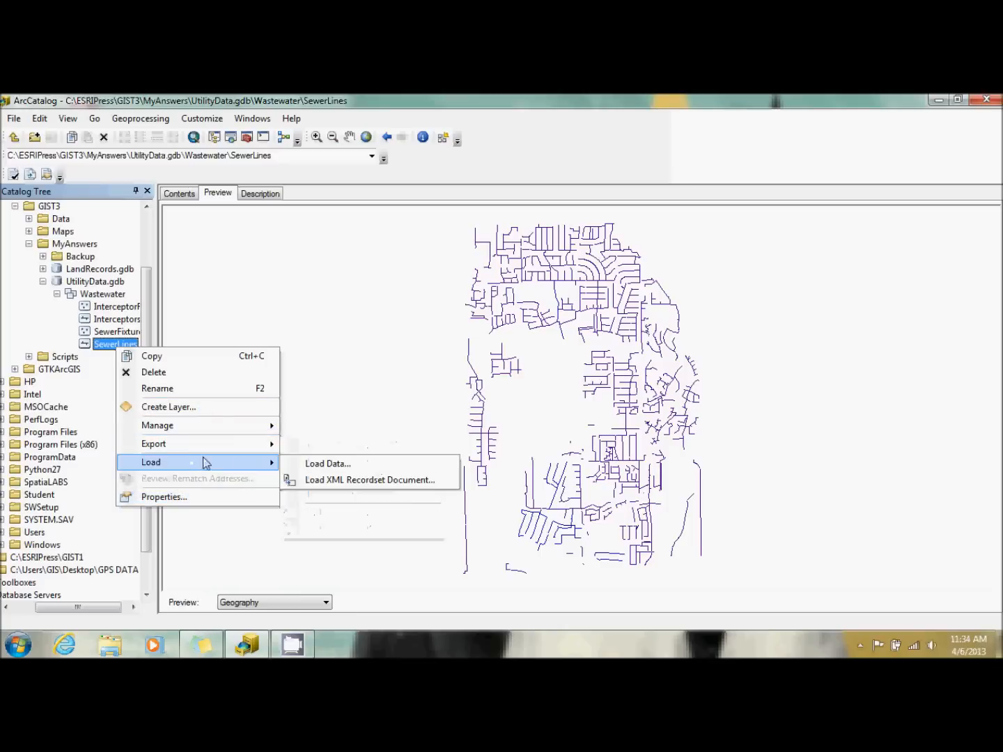
{"action": "left_click", "coordinate": [304, 465]}
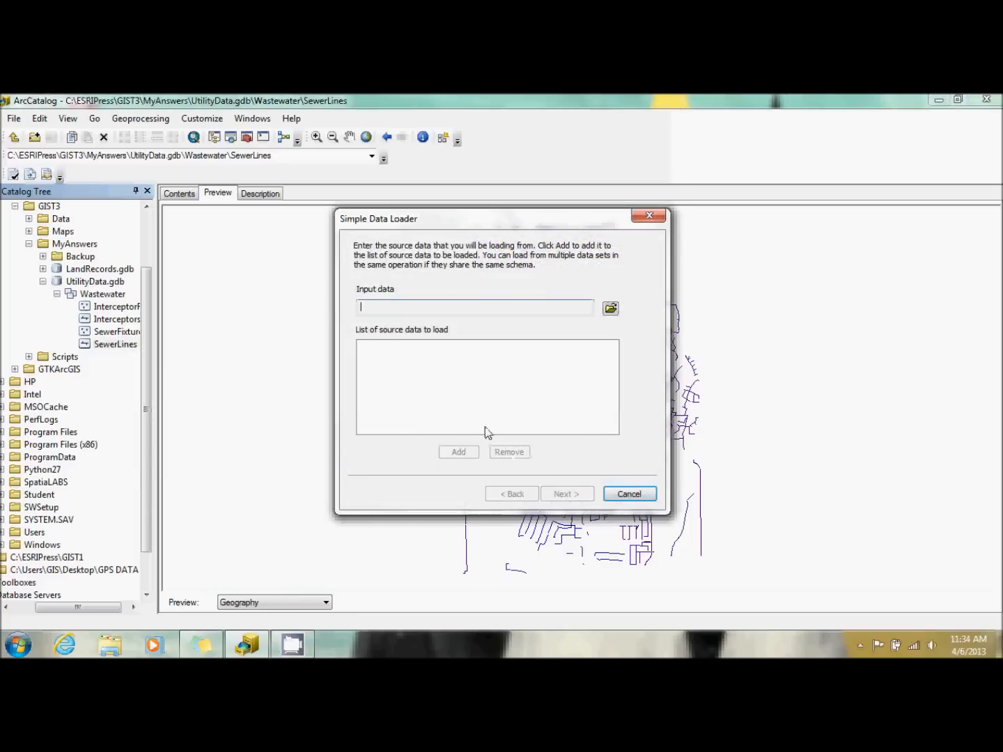
{"action": "left_click", "coordinate": [610, 308]}
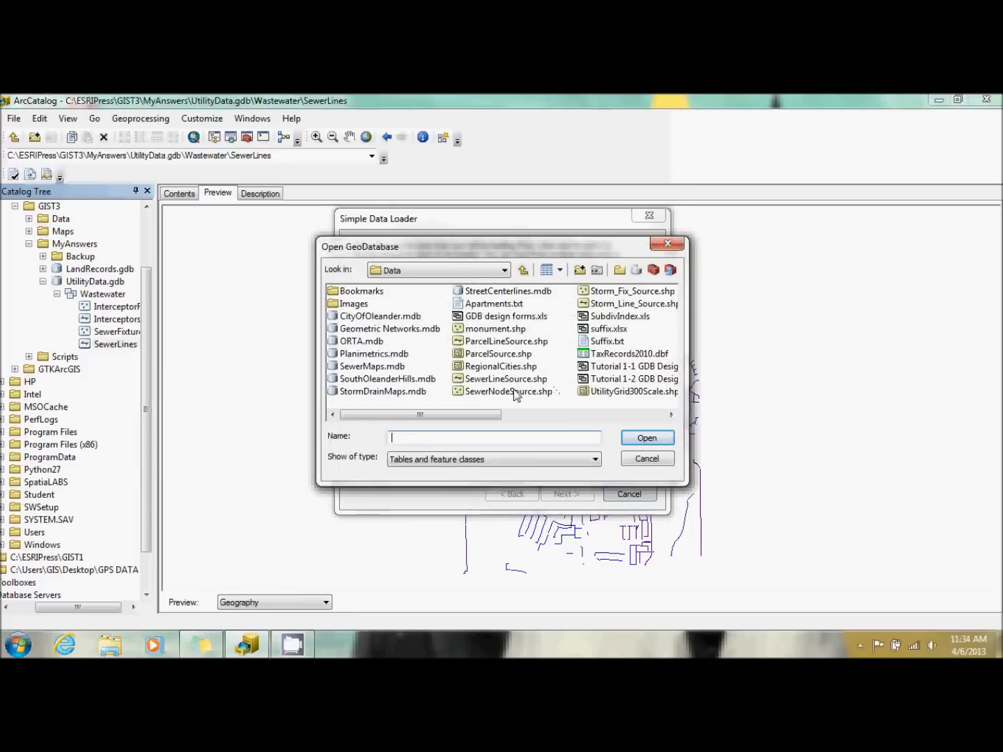
{"action": "left_click", "coordinate": [511, 381]}
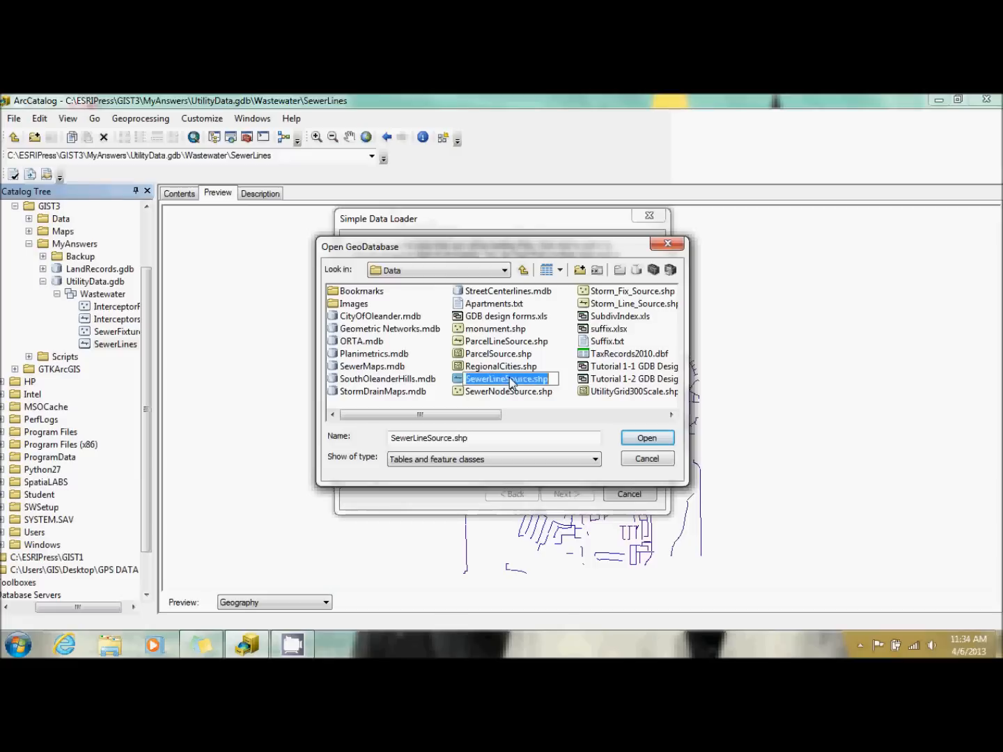
{"action": "double_click", "coordinate": [511, 380]}
{"action": "left_click", "coordinate": [459, 453]}
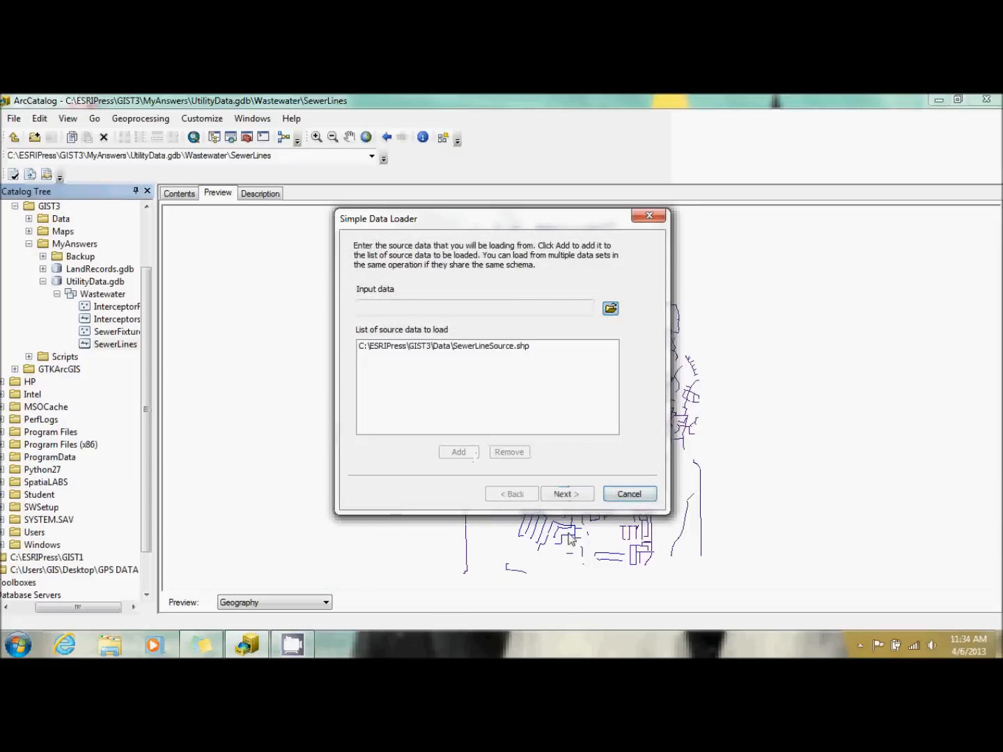
{"action": "left_click", "coordinate": [567, 494]}
Choose to load all features into the Clay subtype of SewerLines and continue to the field matching.
{"action": "left_click", "coordinate": [446, 399]}
{"action": "left_click", "coordinate": [492, 432]}
{"action": "left_click", "coordinate": [587, 430]}
{"action": "left_click", "coordinate": [516, 480]}
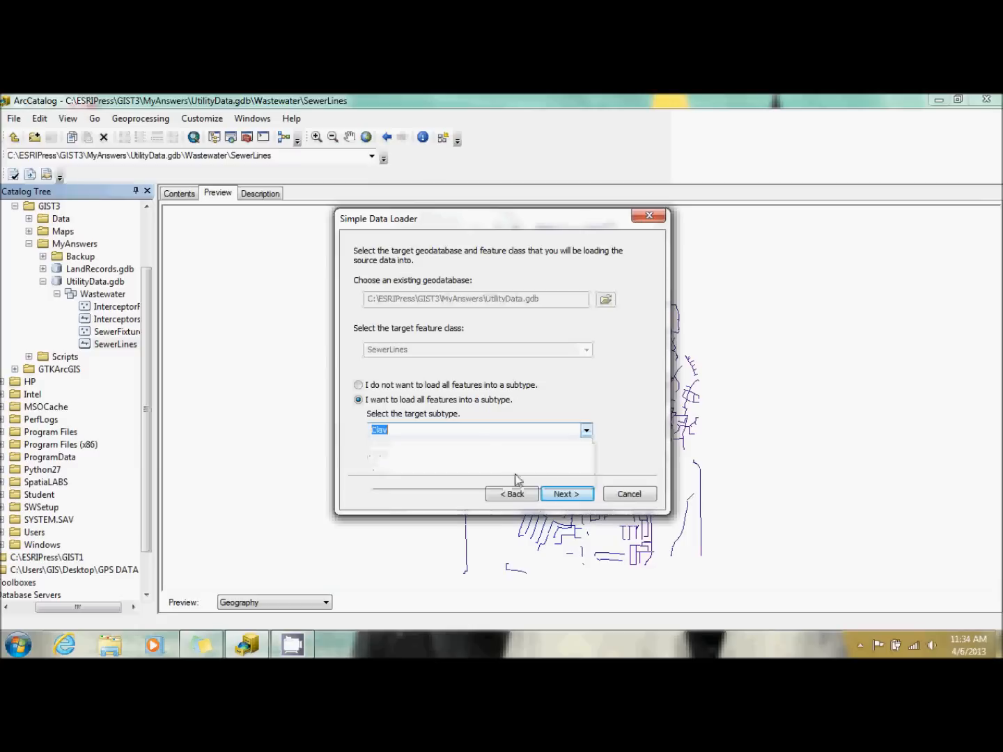
{"action": "left_click", "coordinate": [566, 494]}
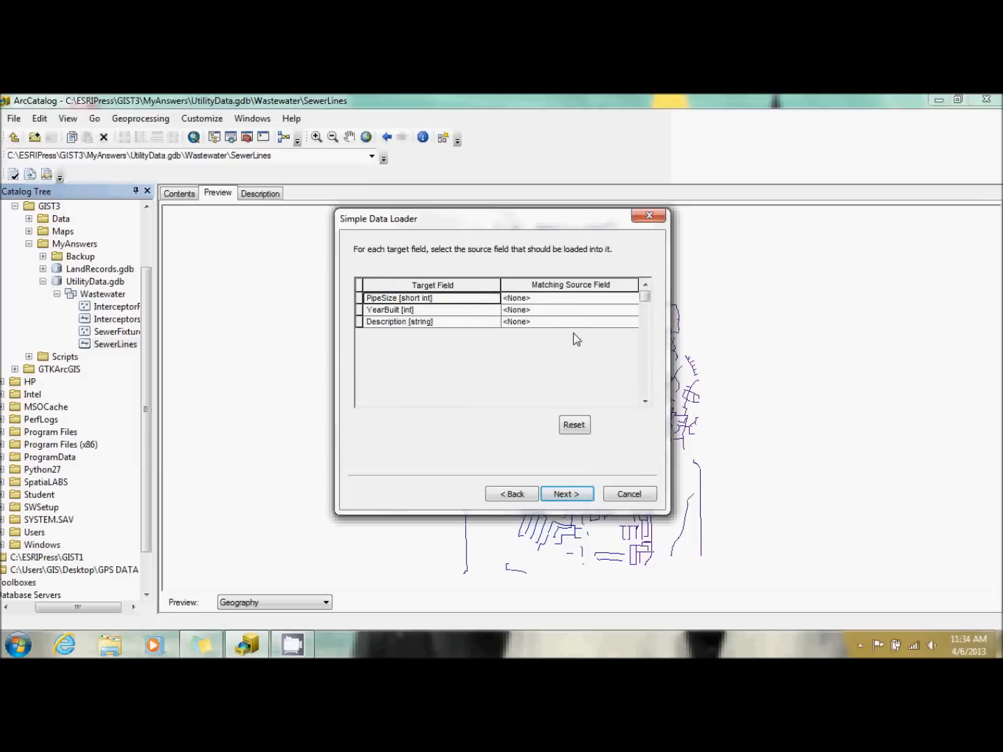
For the Clay load, match PipeSize to PSIZE, YearBuilt to Year_Const, and Description to Comments.
{"action": "left_click", "coordinate": [566, 299]}
{"action": "left_click", "coordinate": [566, 299]}
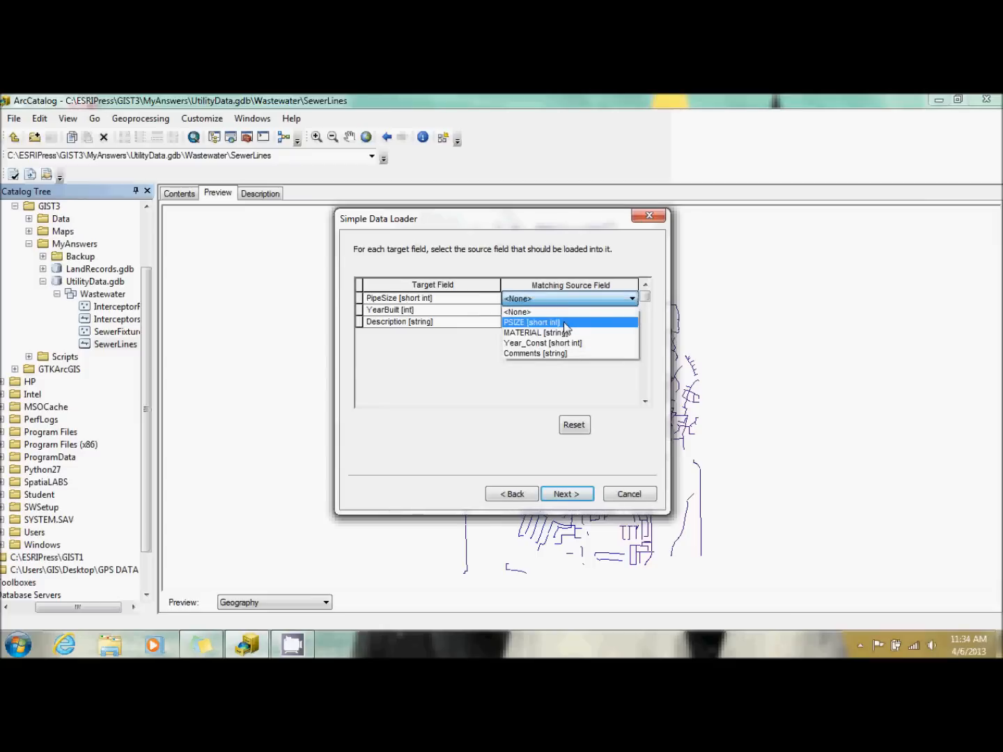
{"action": "left_click", "coordinate": [564, 322]}
{"action": "left_click", "coordinate": [559, 308]}
{"action": "left_click", "coordinate": [560, 310]}
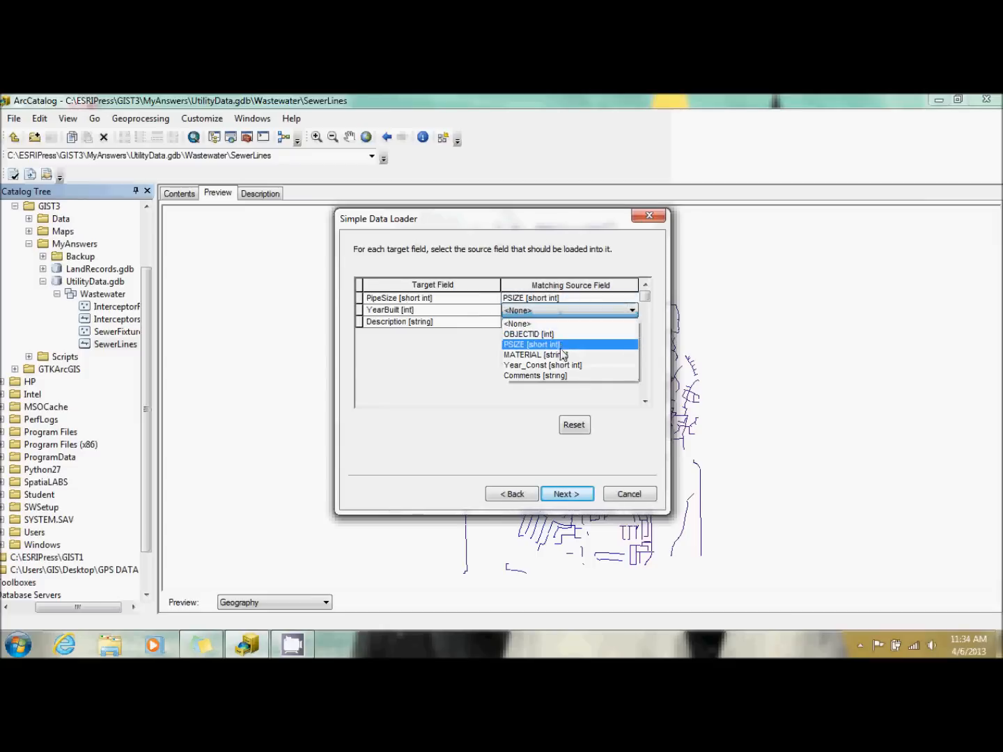
{"action": "left_click", "coordinate": [563, 366]}
{"action": "double_click", "coordinate": [563, 322]}
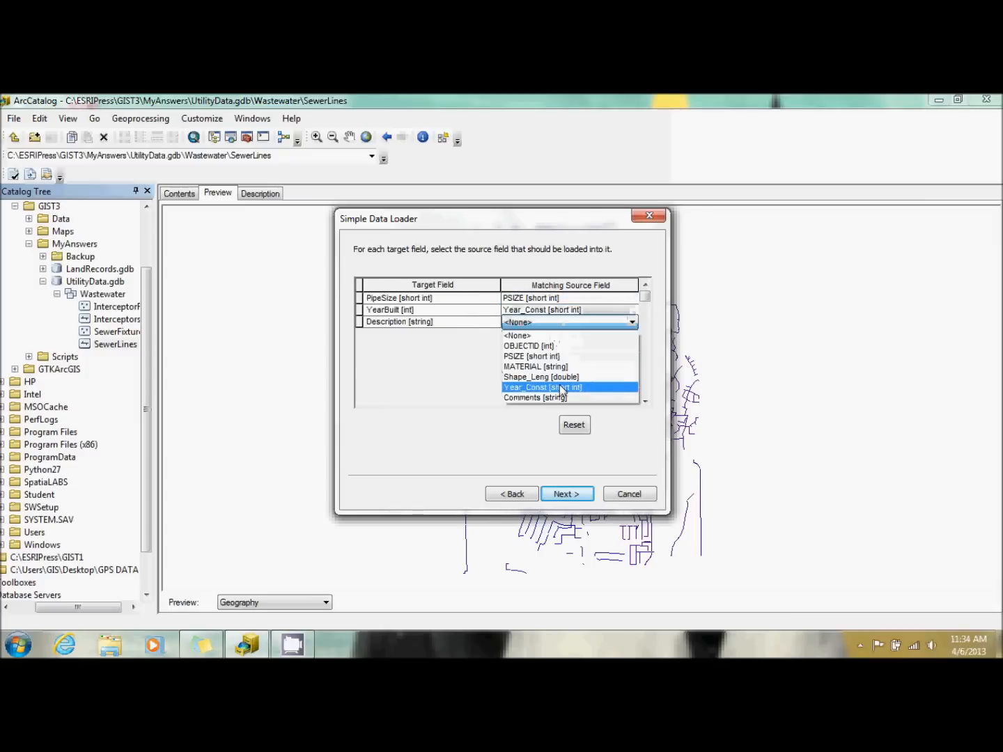
{"action": "left_click", "coordinate": [563, 395]}
{"action": "left_click", "coordinate": [563, 493]}
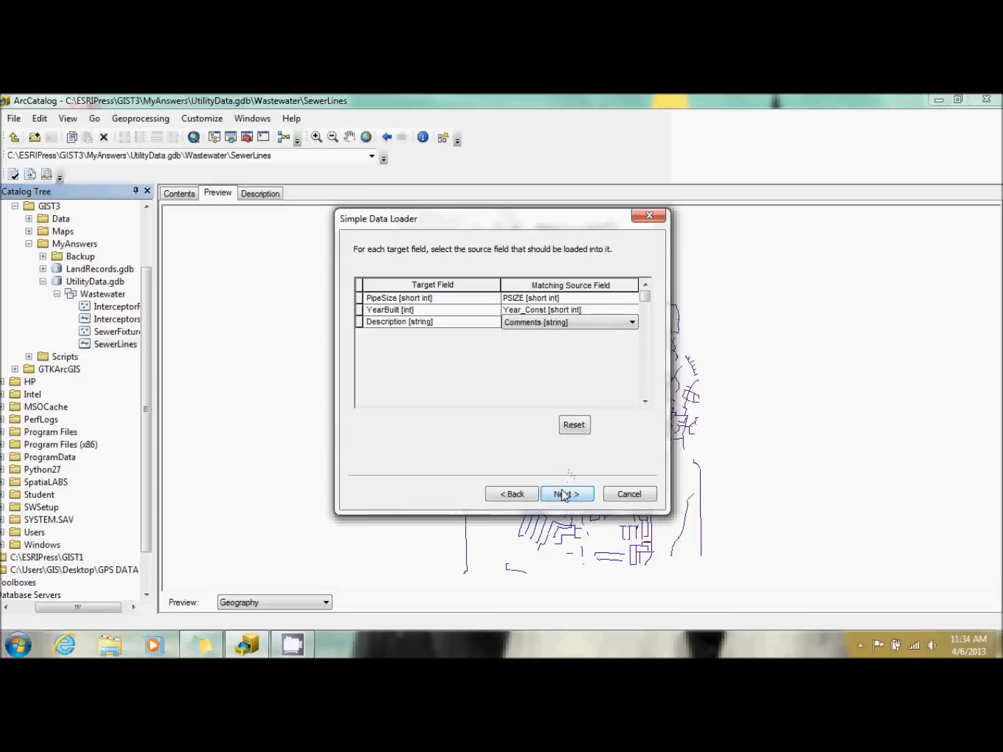
Restrict the Clay load to features satisfying a query and build the condition "MATERIAL" = 'V.C.'.
{"action": "left_click", "coordinate": [483, 307]}
{"action": "left_click", "coordinate": [485, 352]}
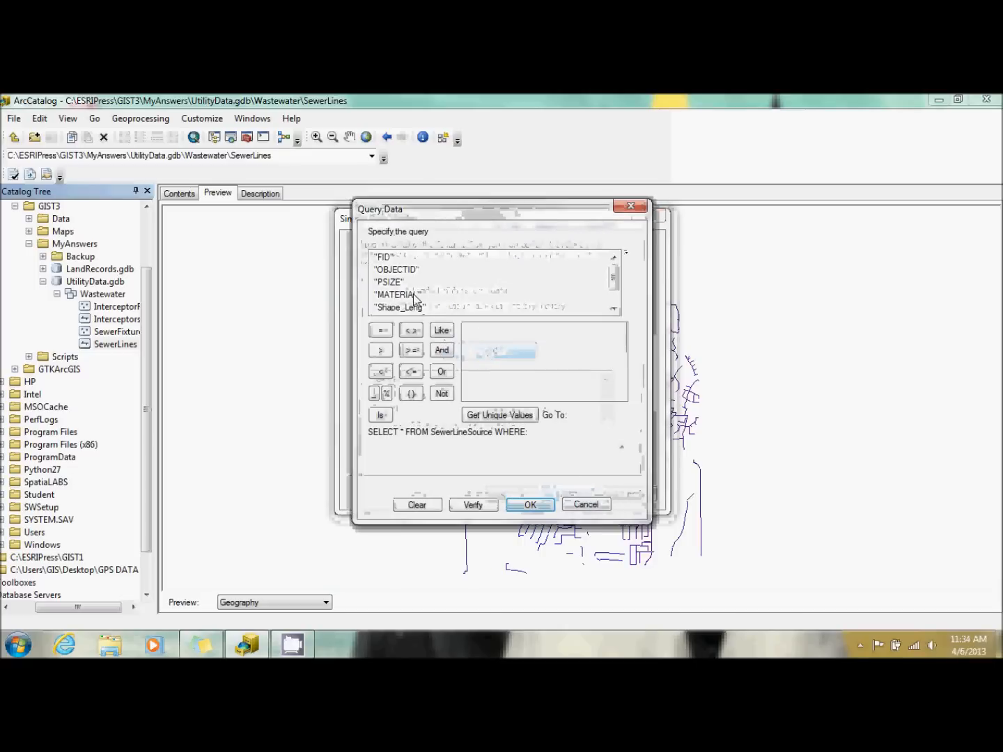
{"action": "double_click", "coordinate": [416, 295]}
{"action": "left_click", "coordinate": [380, 330]}
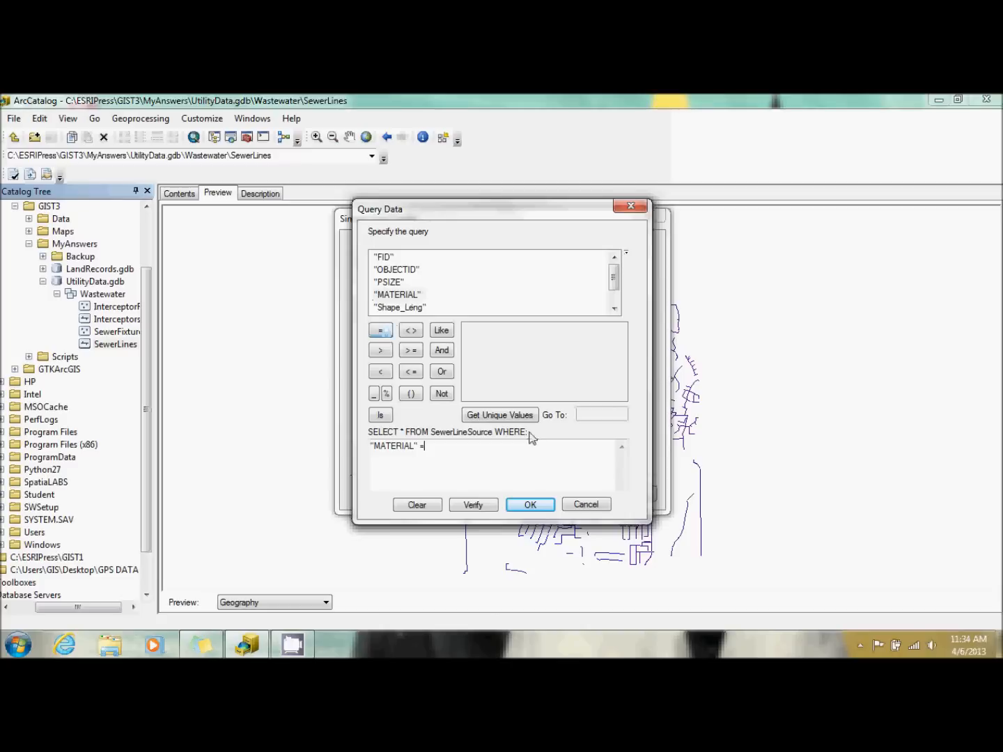
{"action": "left_click", "coordinate": [517, 416]}
{"action": "double_click", "coordinate": [475, 367]}
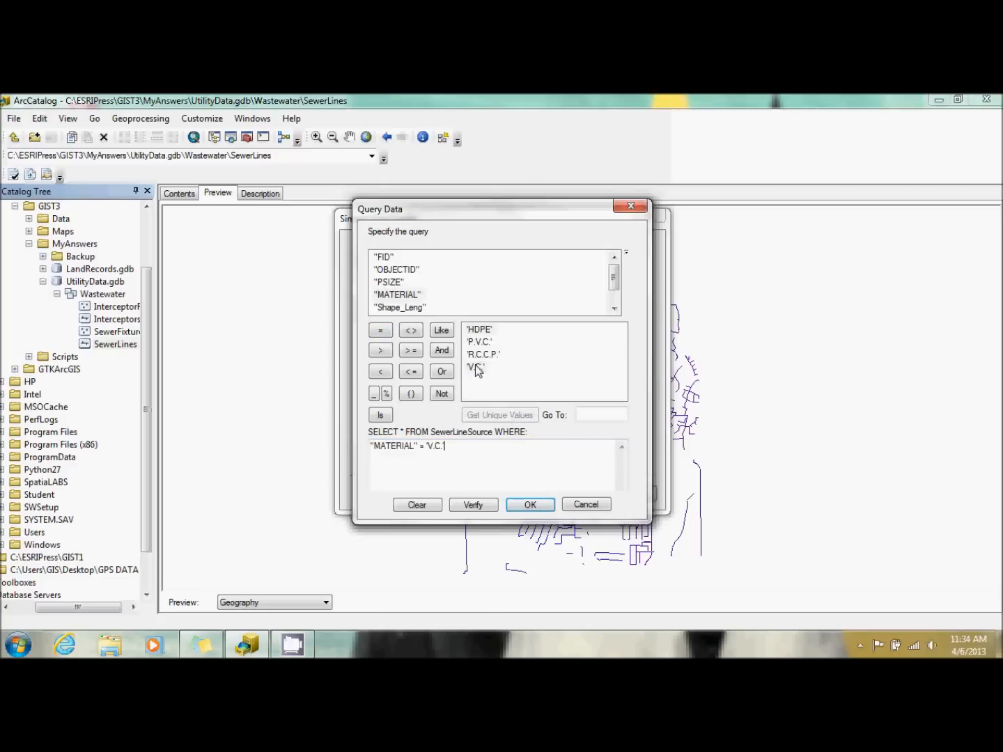
Extend the Clay query with AND "Comments" = 'Oleander', accept it, and run the data load into SewerLines.
{"action": "left_click", "coordinate": [442, 349]}
{"action": "left_click_drag", "start_coordinate": [613, 279], "coordinate": [613, 290]}
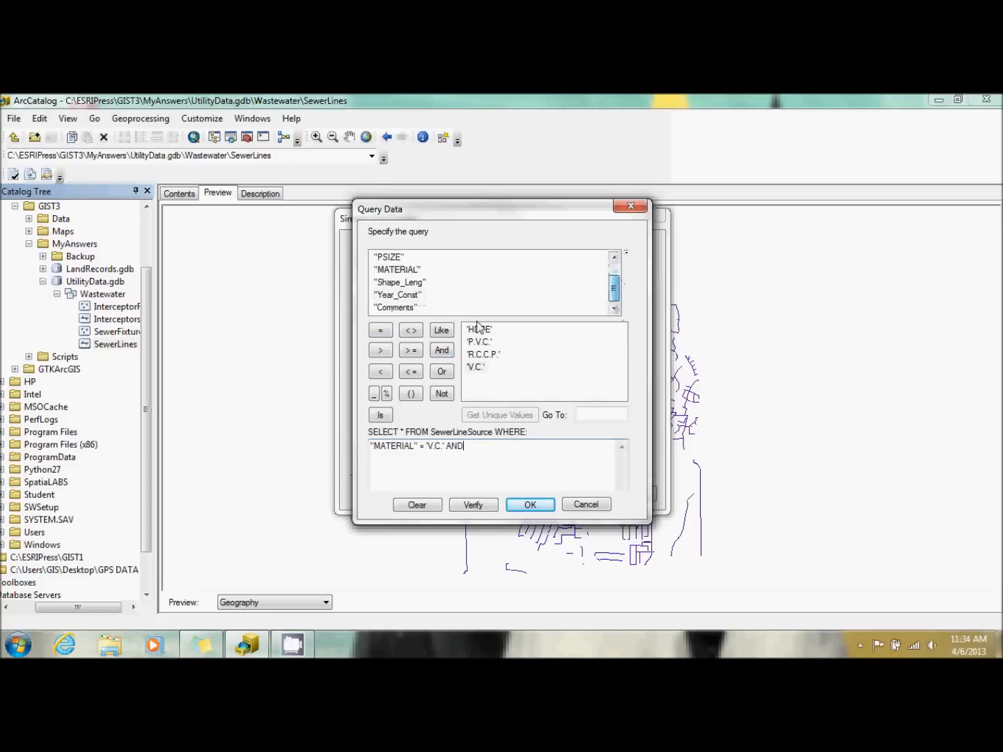
{"action": "double_click", "coordinate": [396, 307]}
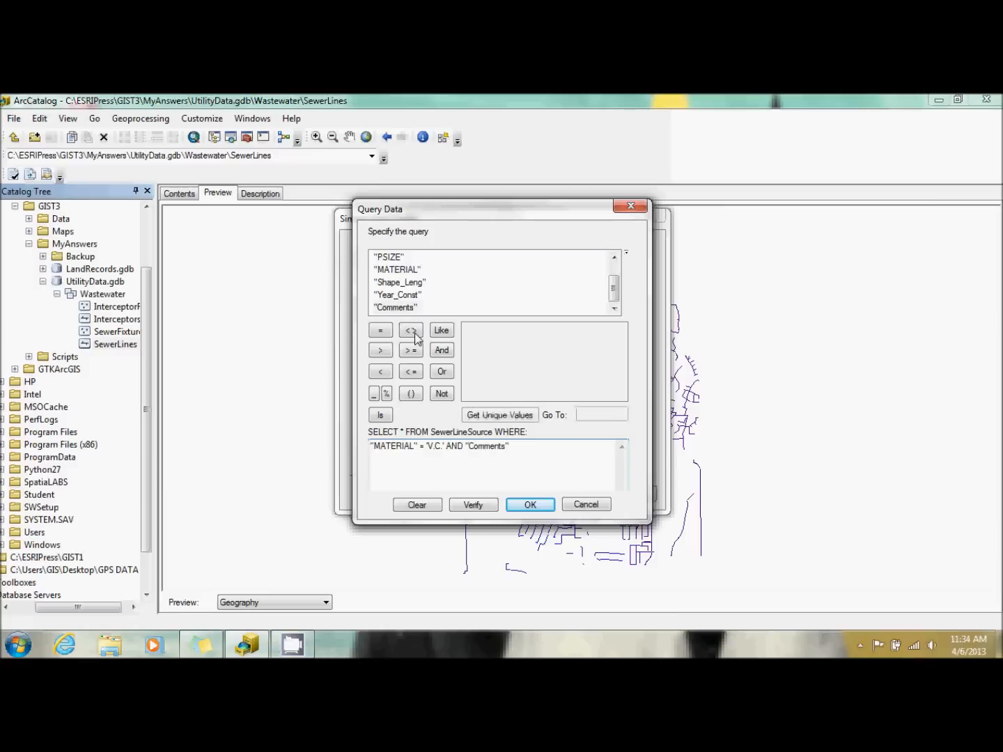
{"action": "left_click", "coordinate": [380, 330]}
{"action": "left_click", "coordinate": [510, 410]}
{"action": "left_click", "coordinate": [480, 342]}
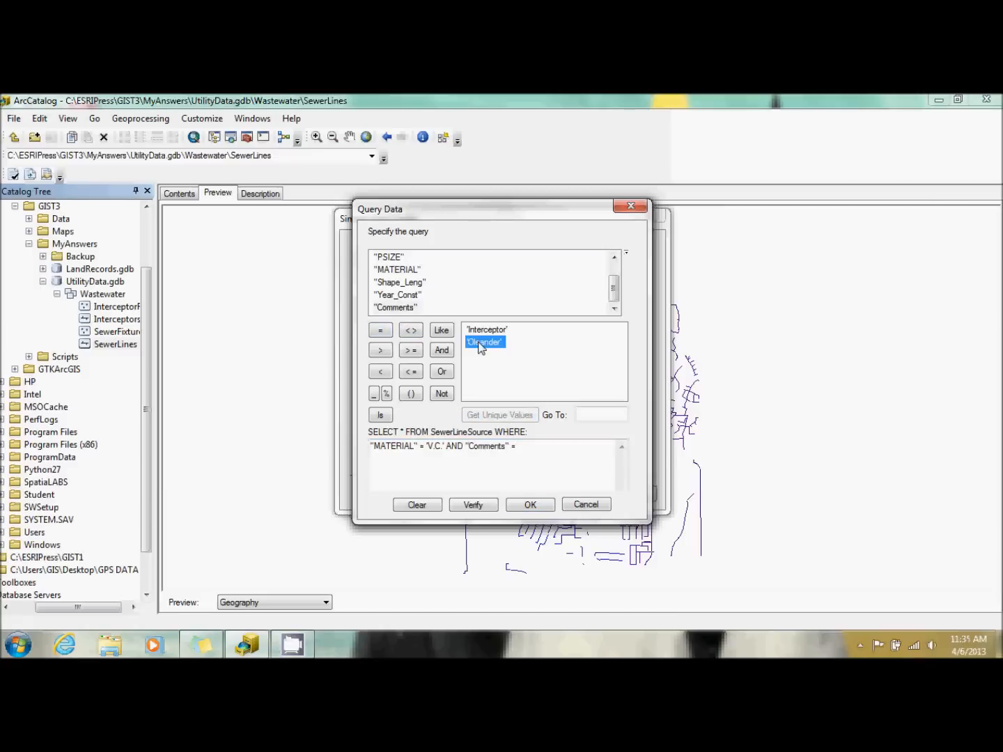
{"action": "double_click", "coordinate": [481, 343]}
{"action": "left_click", "coordinate": [529, 503]}
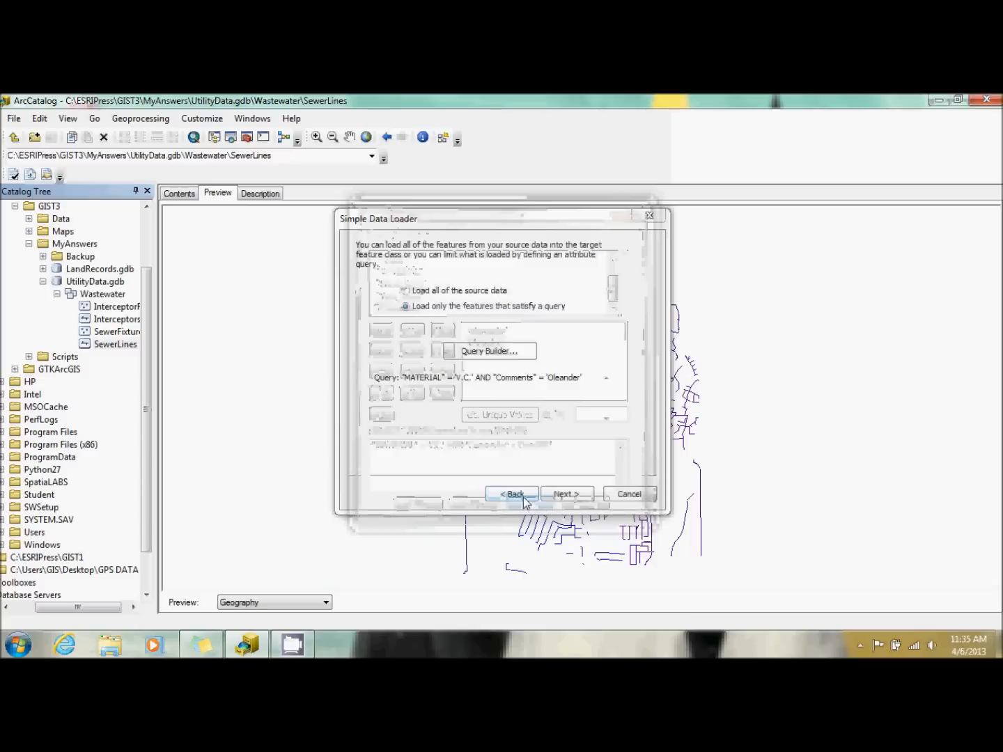
{"action": "left_click", "coordinate": [571, 495]}
{"action": "left_click", "coordinate": [570, 494]}
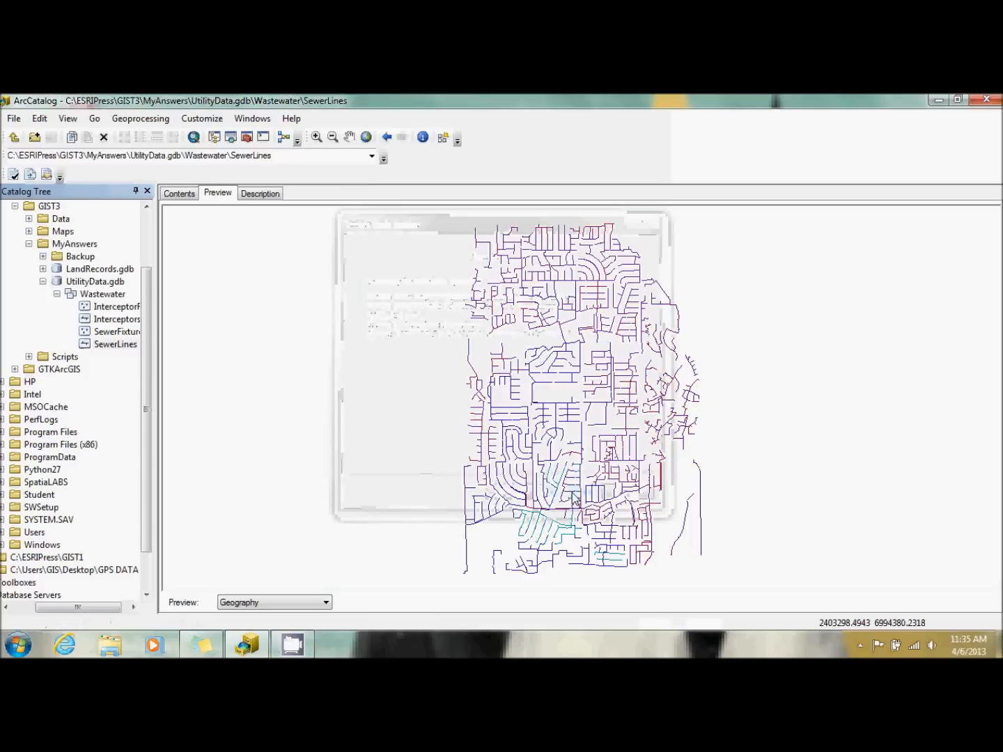
Refresh the SewerLines geography preview by switching to SewerFixtures and back, and examine the southern part of the sewer network up close.
{"action": "left_click", "coordinate": [109, 334]}
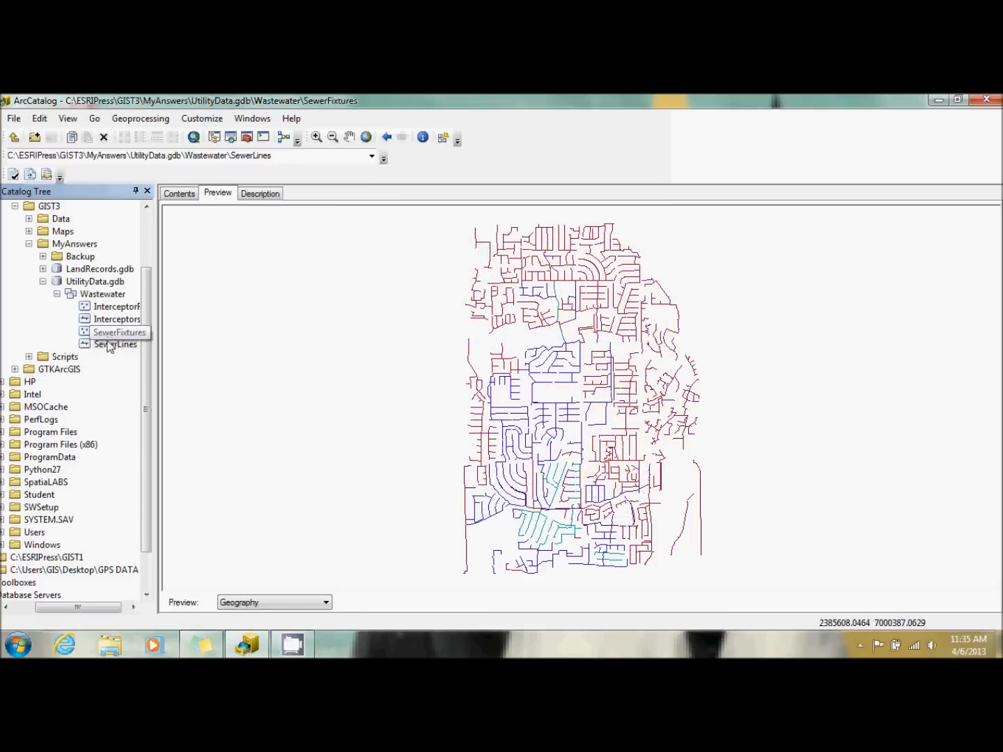
{"action": "left_click", "coordinate": [110, 345]}
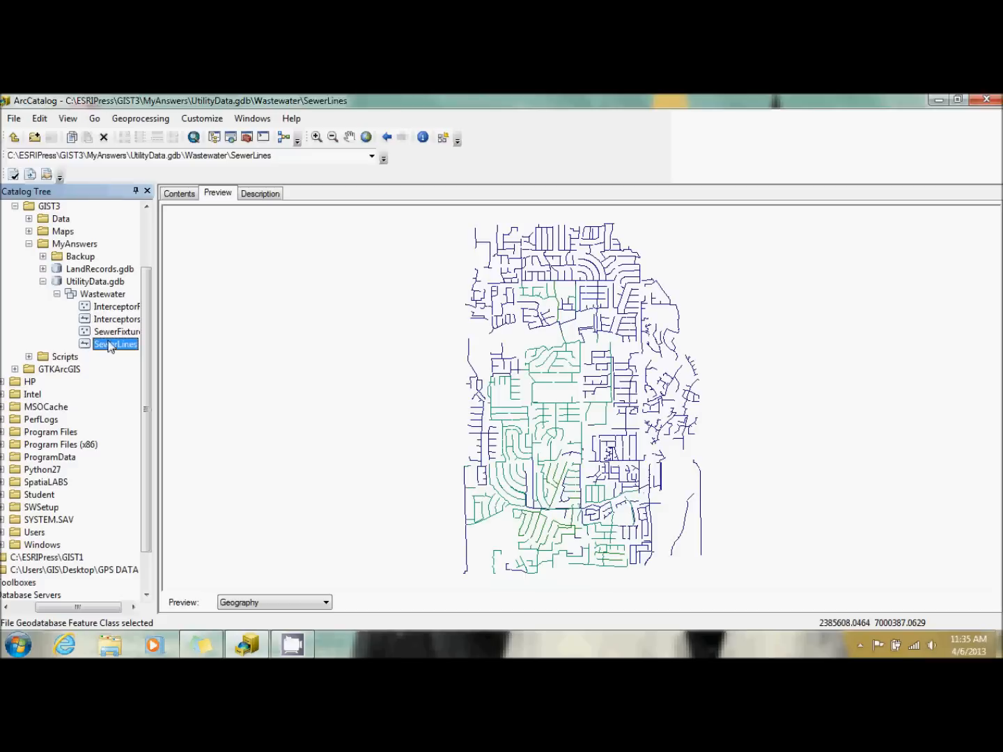
{"action": "left_click", "coordinate": [110, 333]}
{"action": "left_click", "coordinate": [109, 346]}
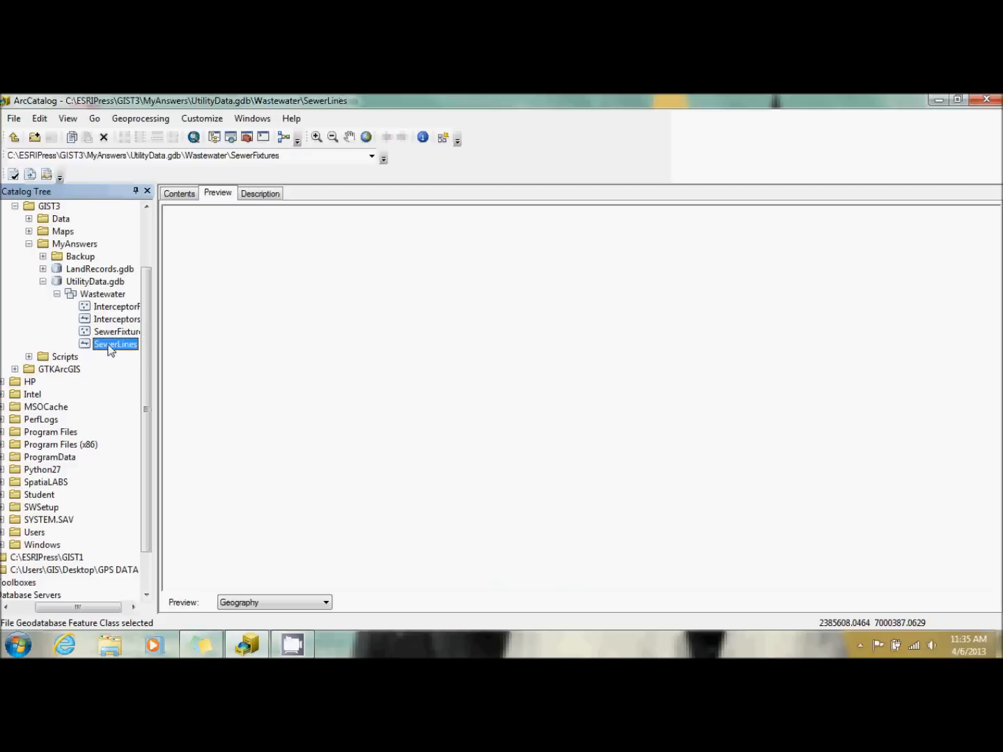
{"action": "left_click", "coordinate": [110, 332]}
{"action": "left_click", "coordinate": [109, 344]}
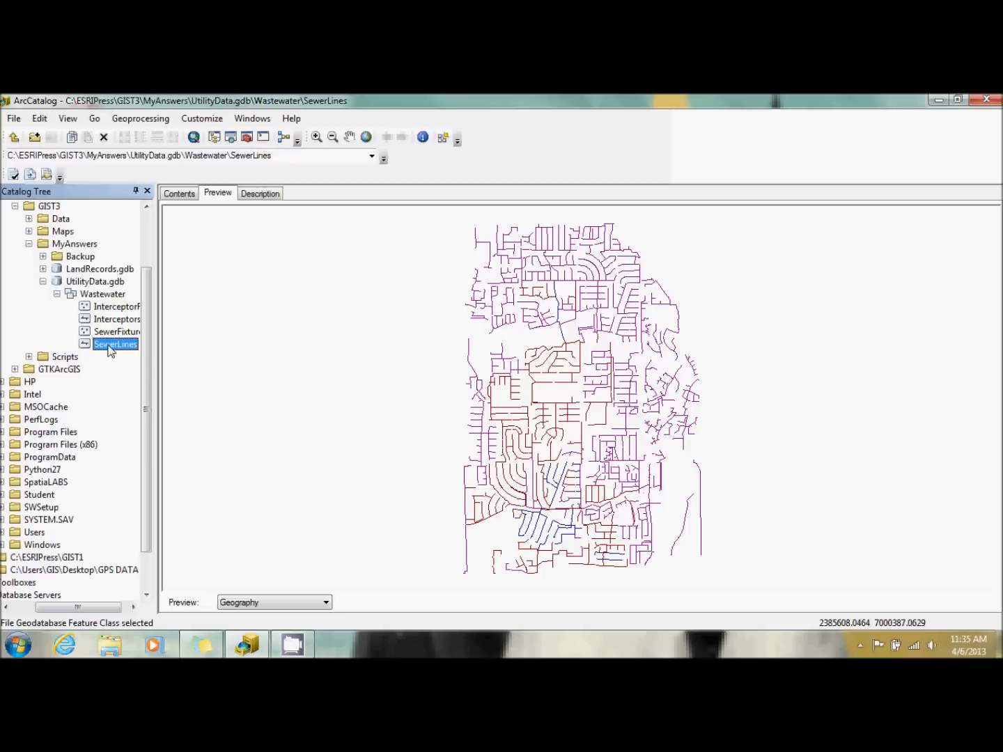
{"action": "left_click", "coordinate": [112, 337]}
{"action": "left_click", "coordinate": [109, 346]}
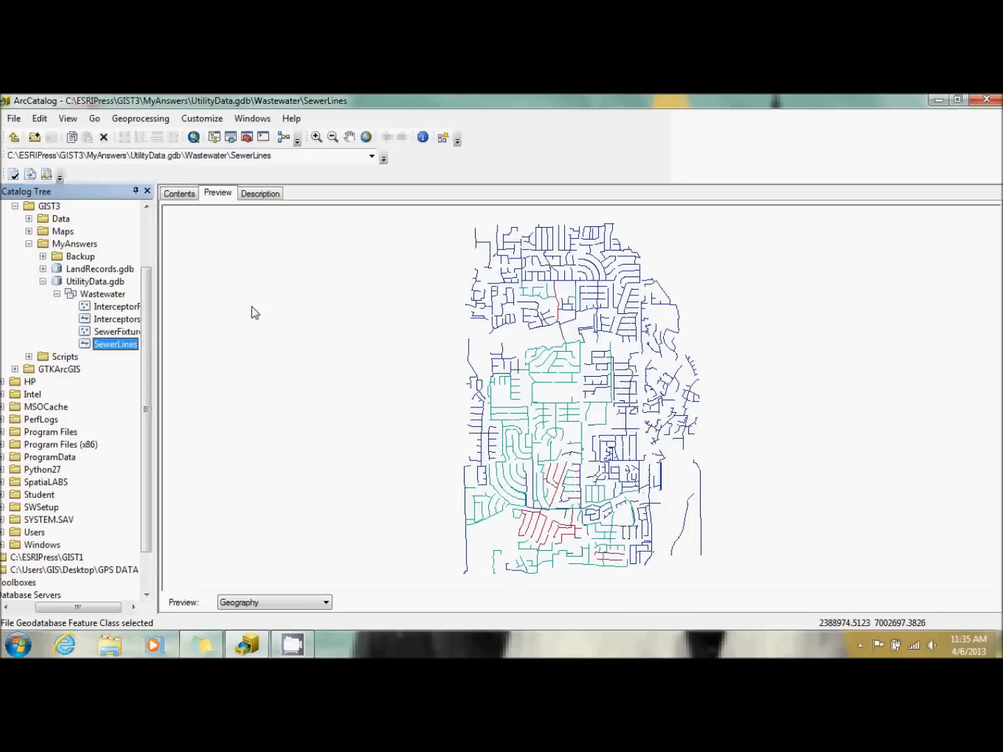
{"action": "left_click", "coordinate": [316, 136]}
{"action": "left_click_drag", "start_coordinate": [483, 467], "coordinate": [662, 580]}
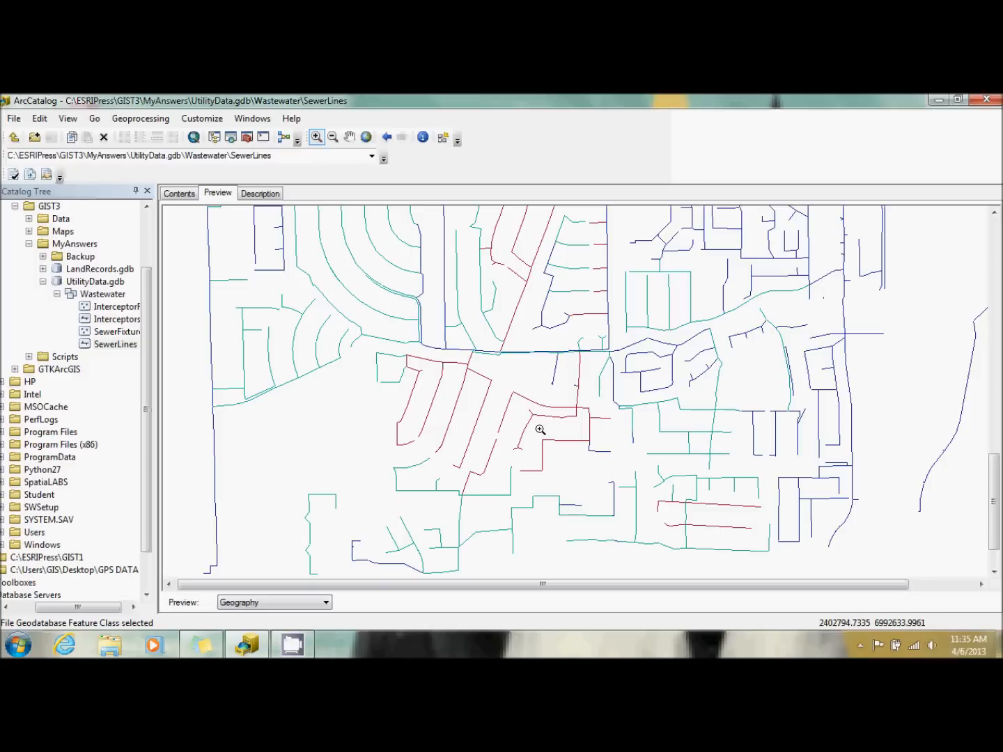
Preview the SewerLines attribute table and check the records from the first rows through the Clay rows near the end.
{"action": "left_click", "coordinate": [286, 603]}
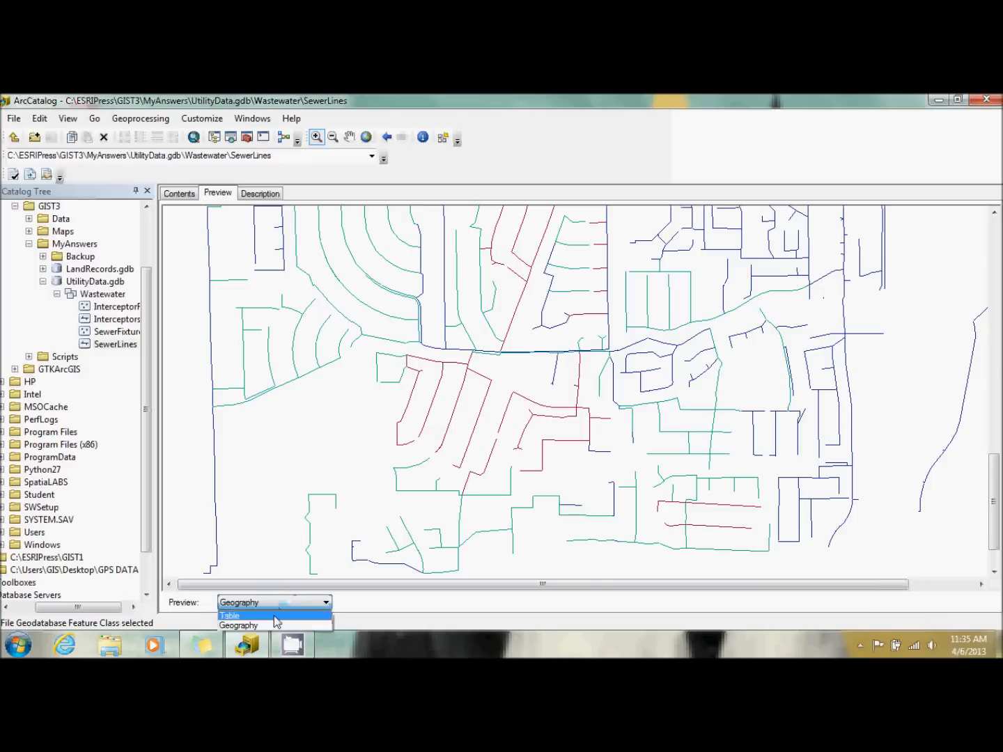
{"action": "left_click", "coordinate": [277, 616]}
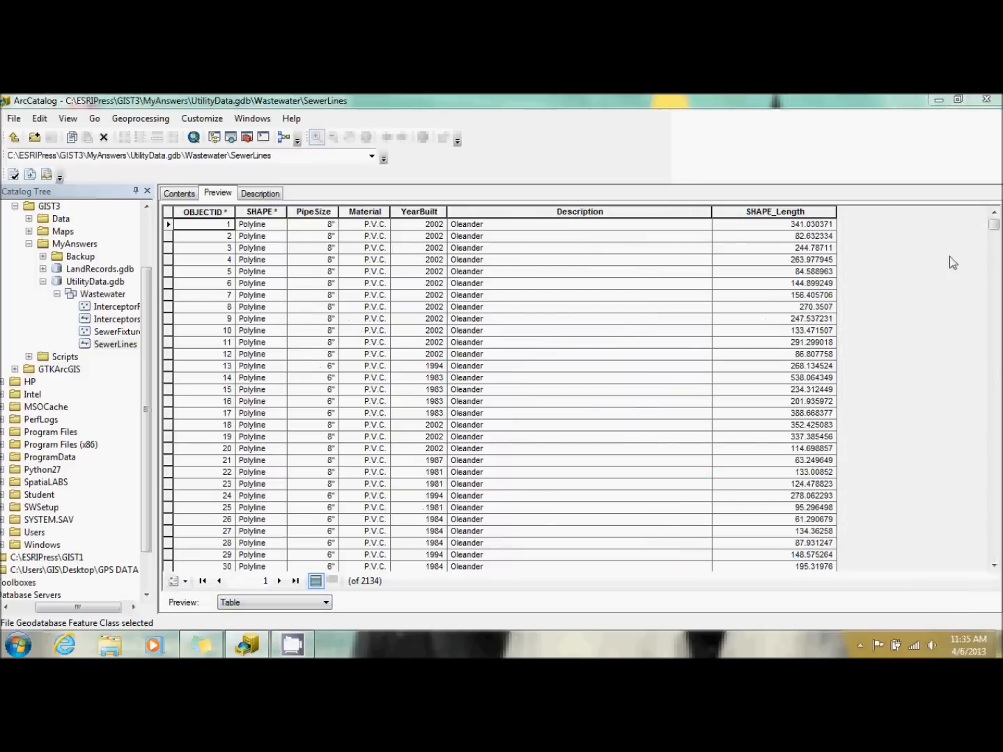
{"action": "left_click_drag", "start_coordinate": [994, 227], "coordinate": [995, 554]}
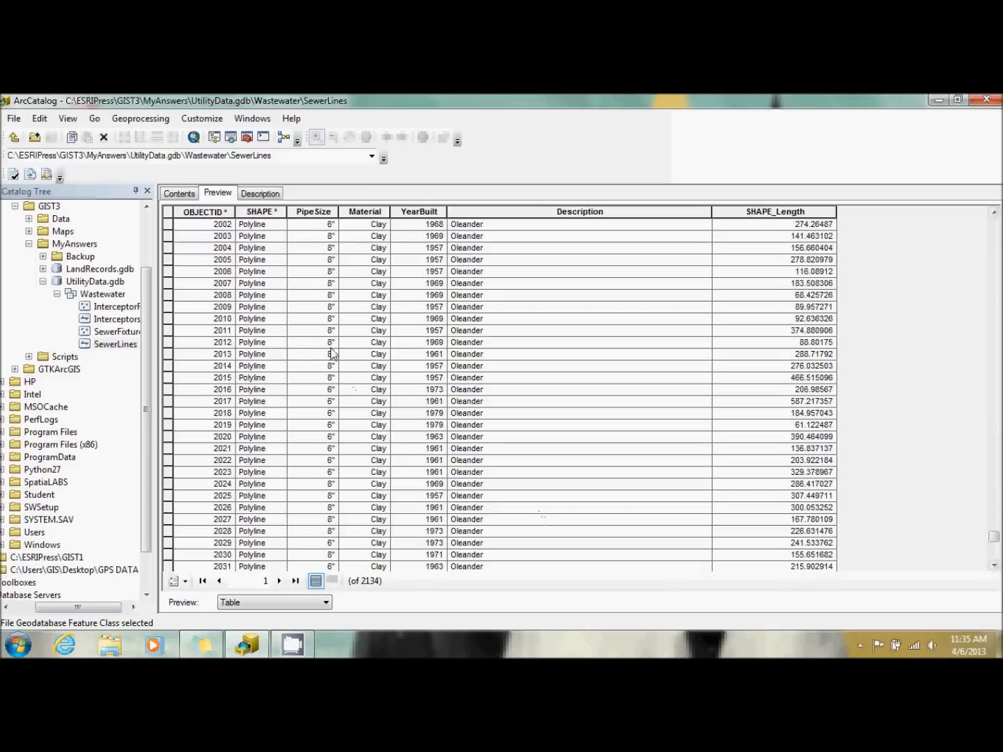
{"action": "left_click_drag", "start_coordinate": [996, 545], "coordinate": [996, 224]}
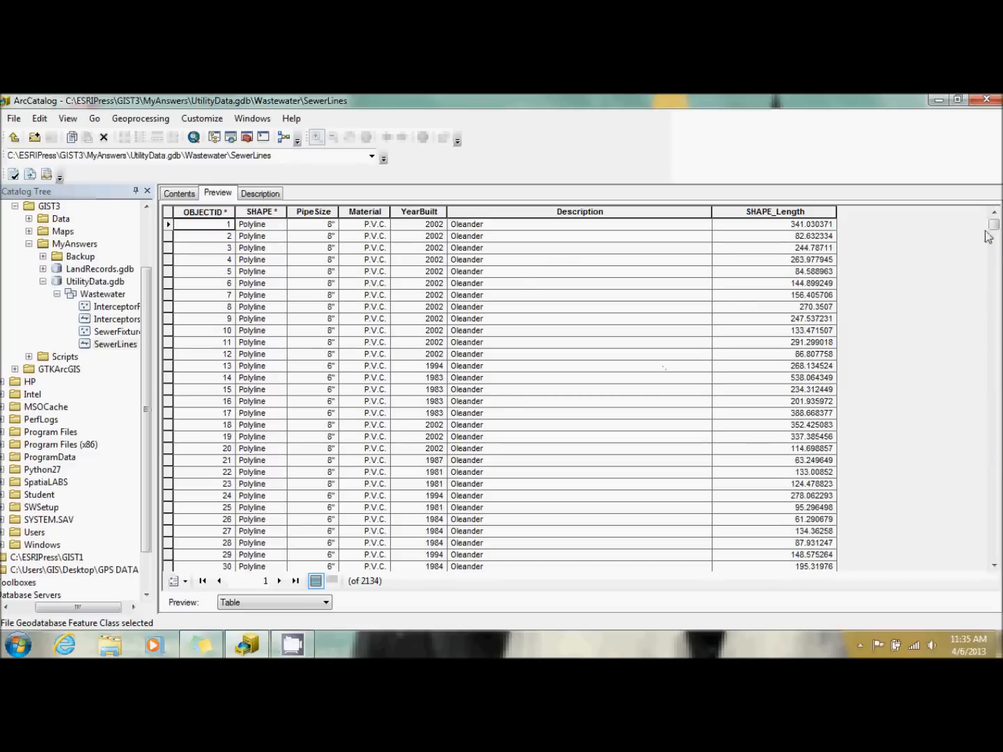
{"action": "mouse_move", "coordinate": [994, 224]}
{"action": "left_mouse_down"}
{"action": "mouse_move", "coordinate": [996, 553]}
{"action": "mouse_move", "coordinate": [997, 224]}
{"action": "left_mouse_up"}
Show the Interceptors feature class in the Geography preview and start a data load into it.
{"action": "left_click", "coordinate": [112, 320]}
{"action": "left_click", "coordinate": [300, 603]}
{"action": "left_click", "coordinate": [293, 624]}
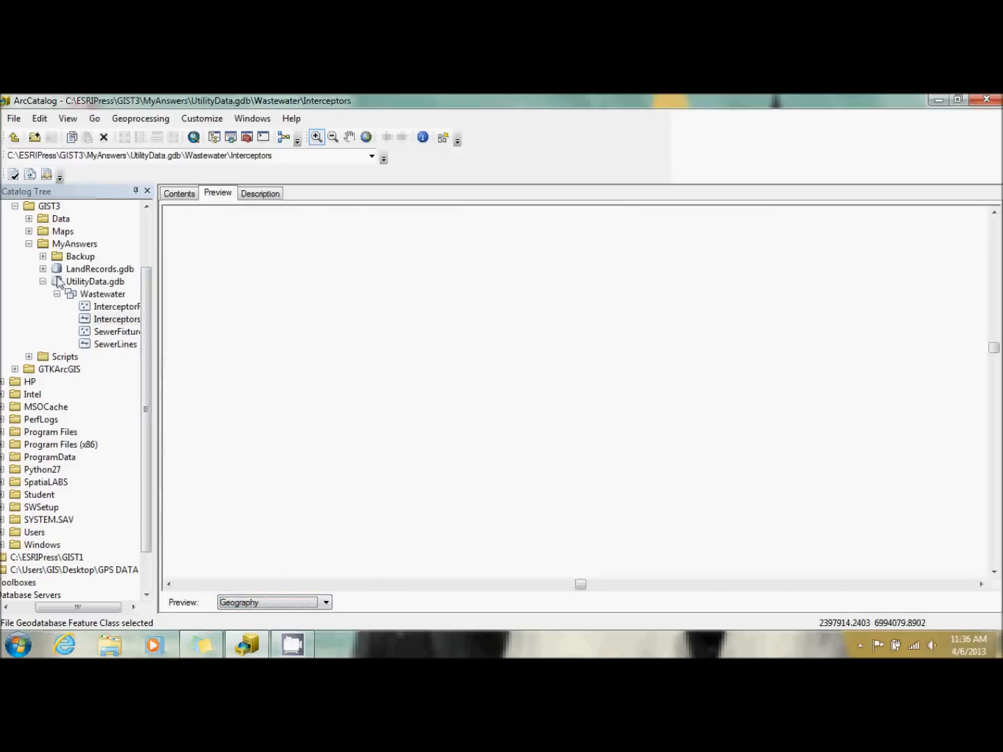
{"action": "right_click", "coordinate": [115, 322]}
{"action": "mouse_move", "coordinate": [208, 436]}
{"action": "left_click", "coordinate": [293, 442]}
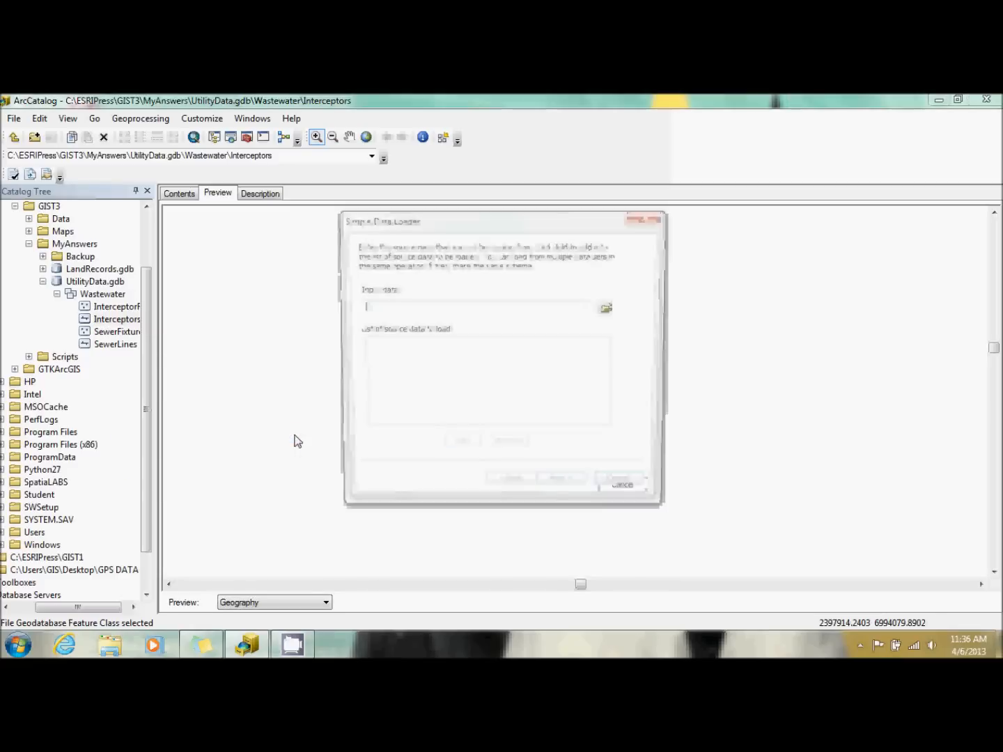
Add SewerLineSource.shp from the Data folder as the Interceptors load source and continue without a subtype to the field matching.
{"action": "left_click", "coordinate": [611, 308]}
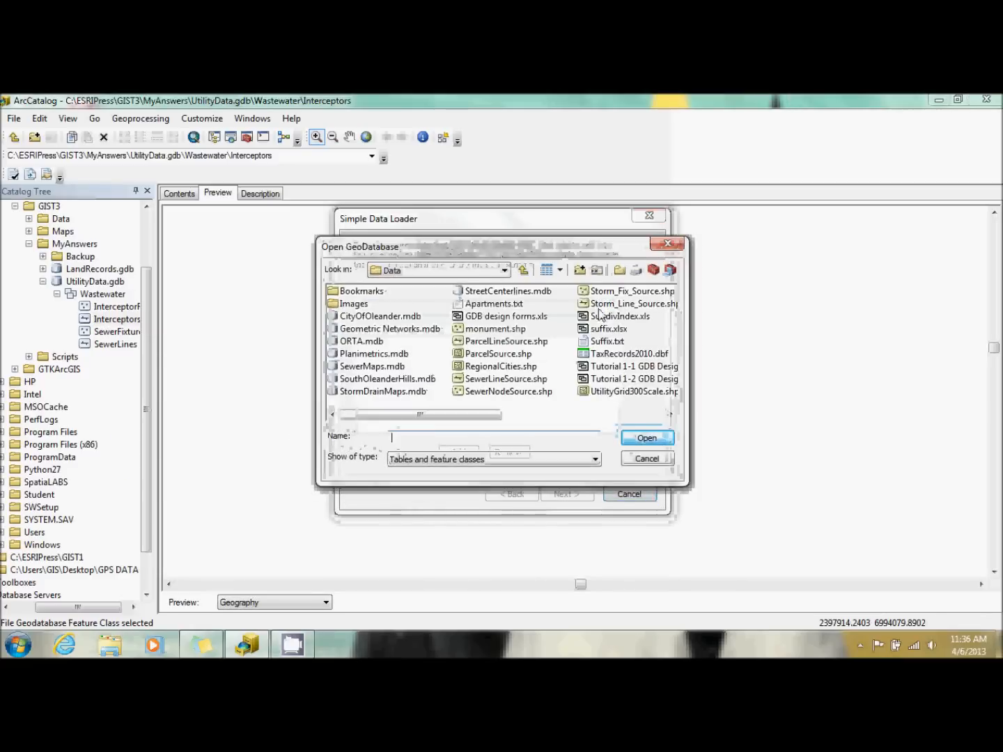
{"action": "left_click", "coordinate": [499, 382]}
{"action": "left_click", "coordinate": [499, 383]}
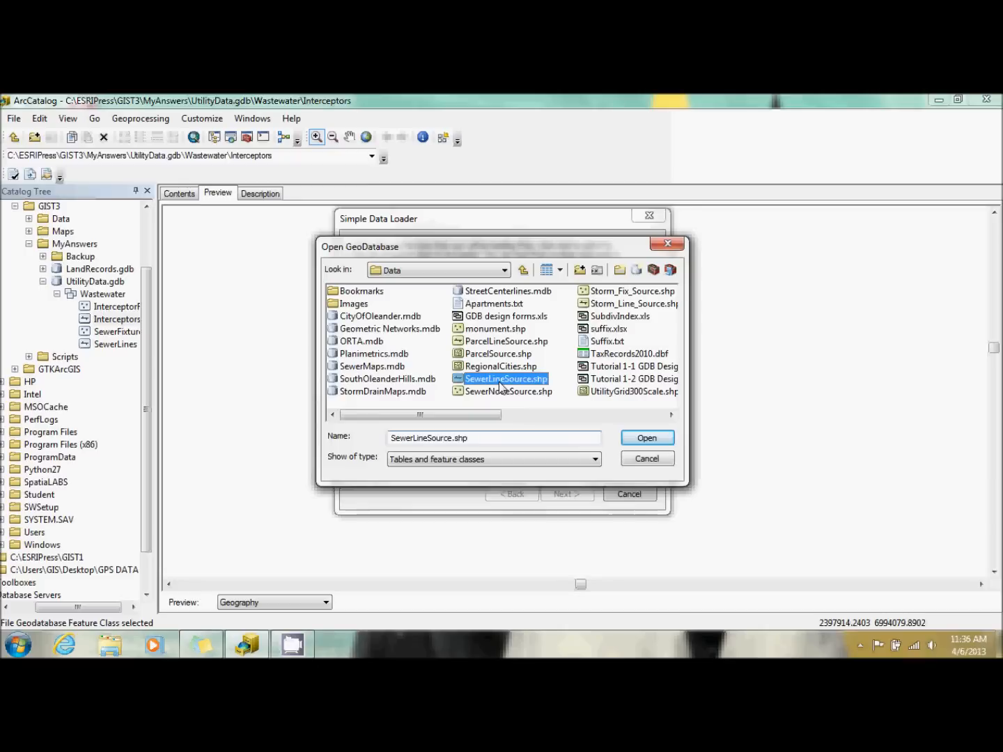
{"action": "left_click", "coordinate": [500, 382]}
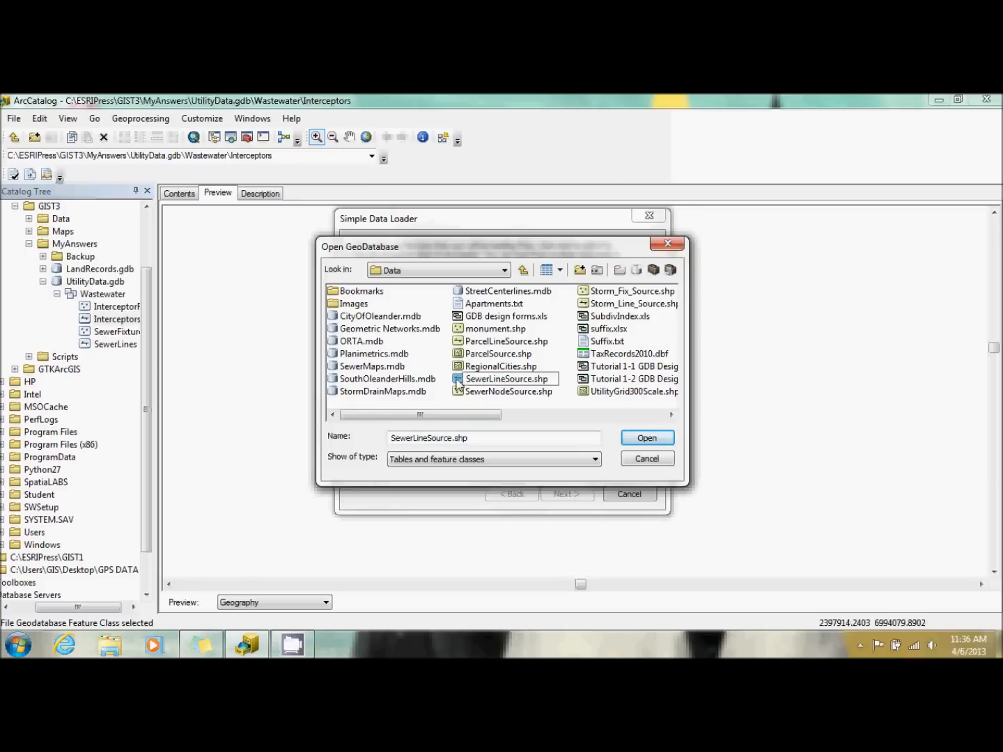
{"action": "left_click", "coordinate": [458, 382]}
{"action": "double_click", "coordinate": [458, 383]}
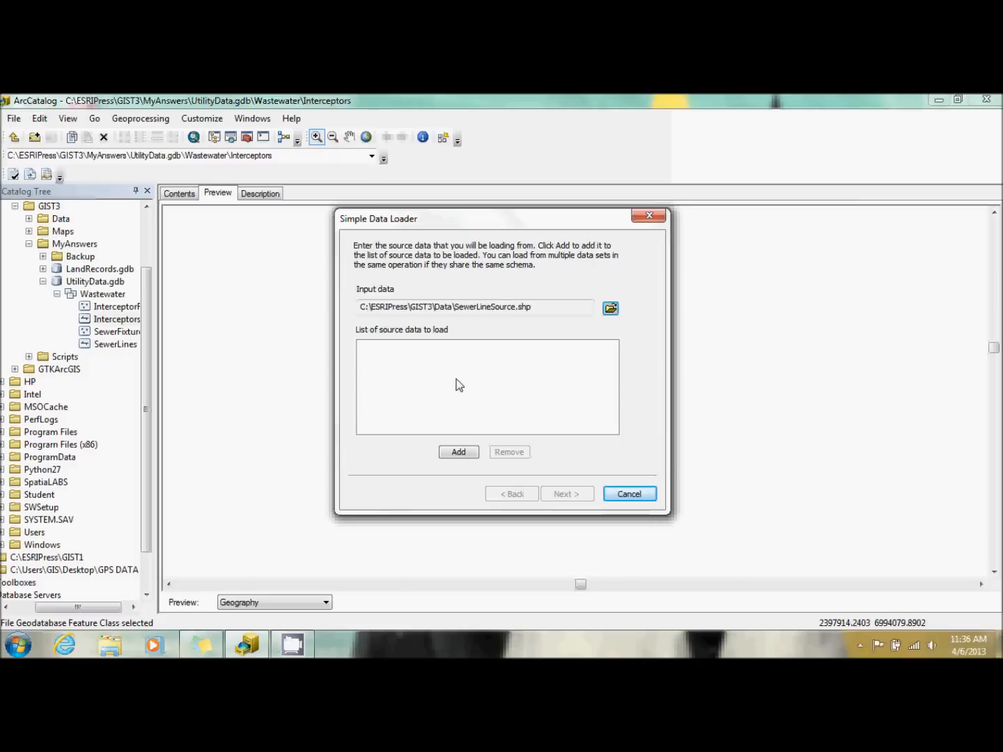
{"action": "left_click", "coordinate": [459, 454]}
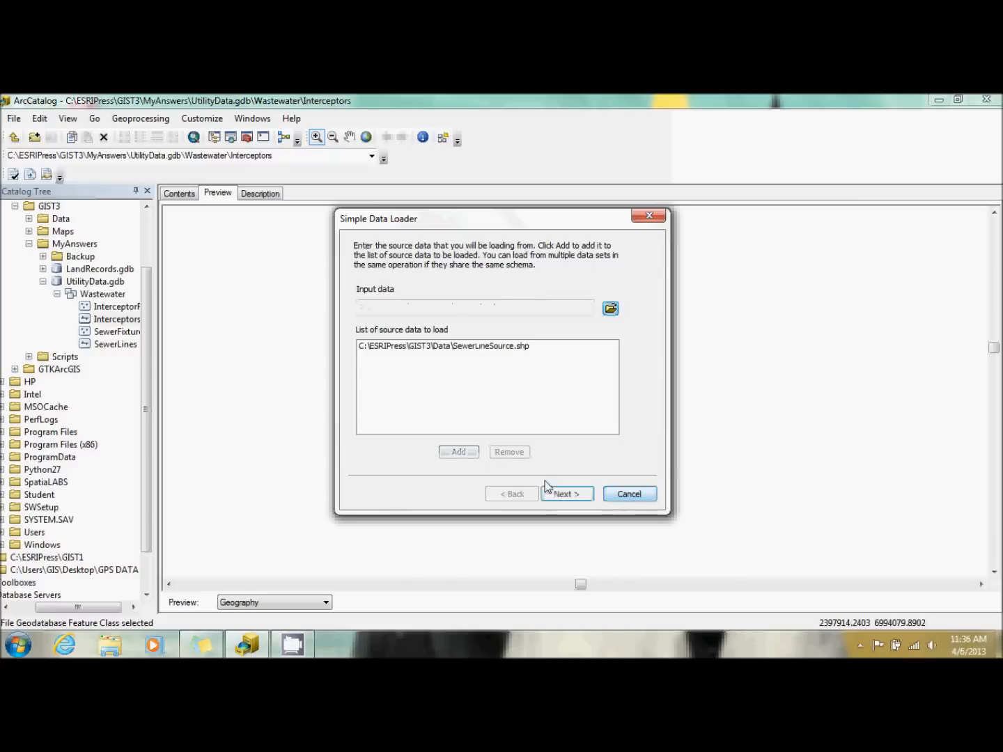
{"action": "left_click", "coordinate": [560, 494]}
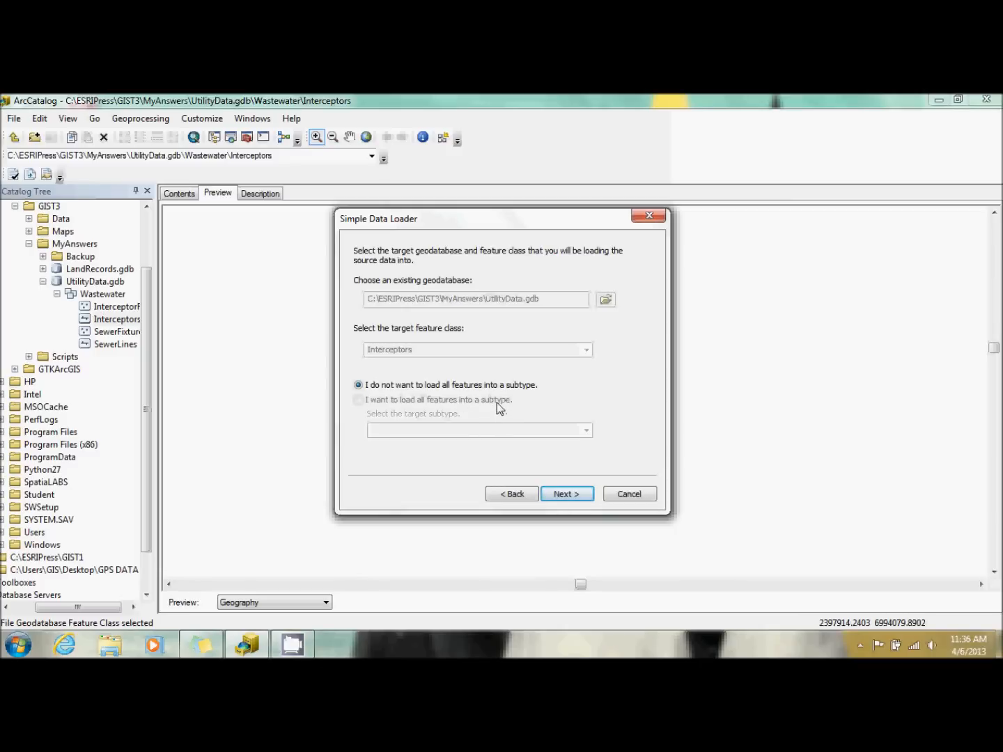
{"action": "left_click", "coordinate": [567, 493]}
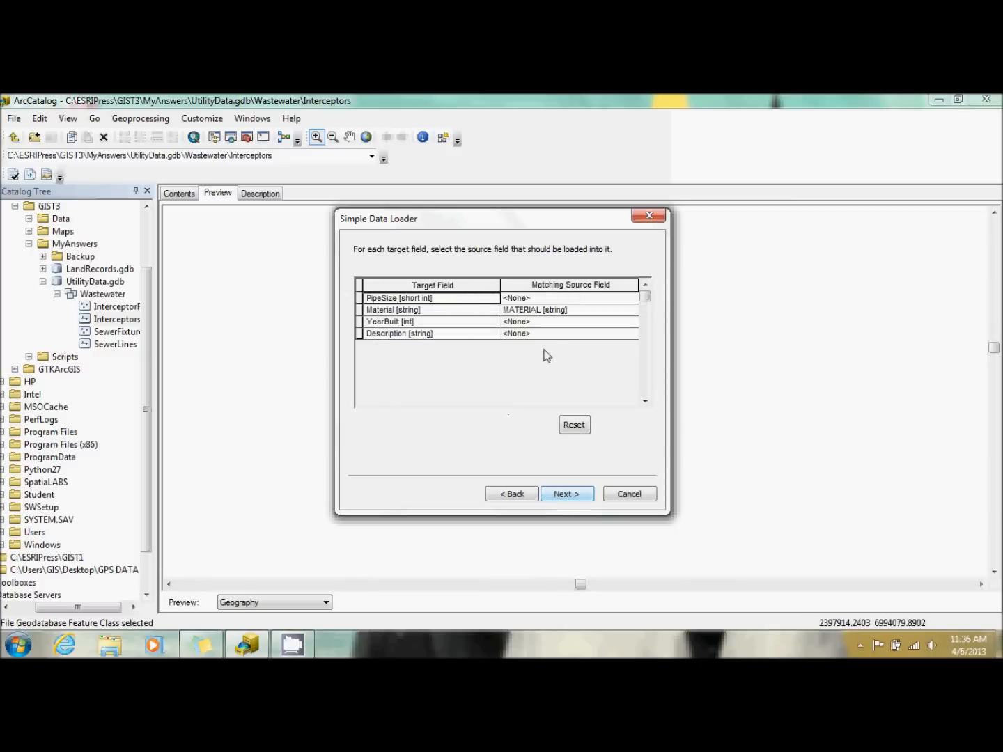
For the Interceptors load, match PipeSize to PSIZE, YearBuilt to Year_Const, and Description to Comments, and continue to the query options.
{"action": "left_click", "coordinate": [558, 299]}
{"action": "left_click", "coordinate": [562, 322]}
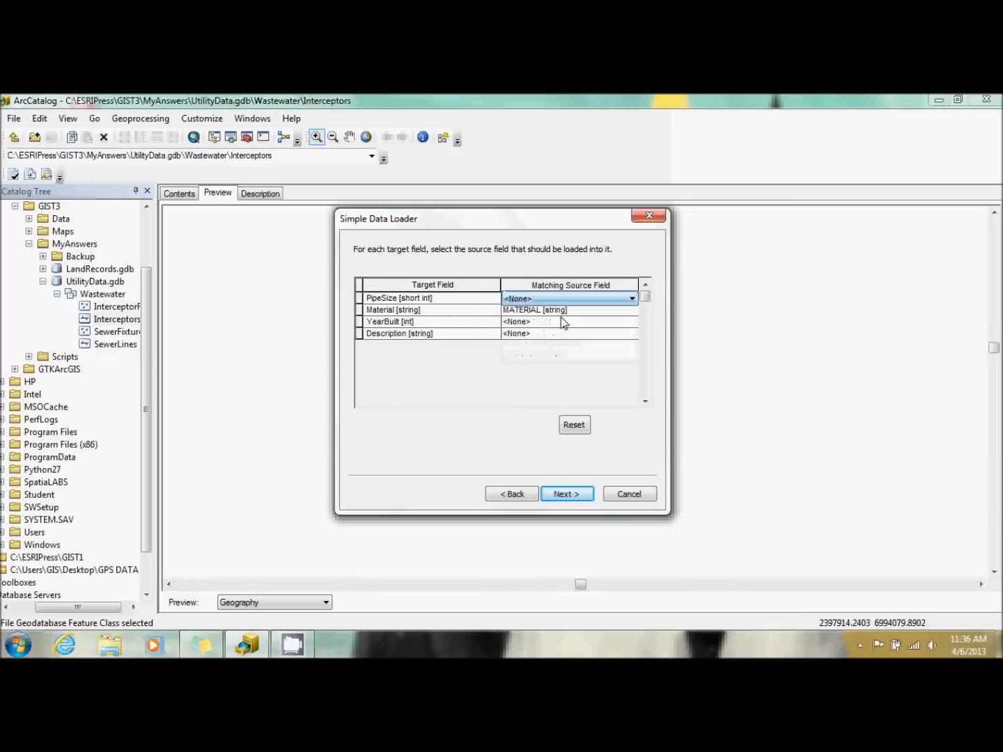
{"action": "left_click", "coordinate": [561, 299]}
{"action": "left_click", "coordinate": [560, 322]}
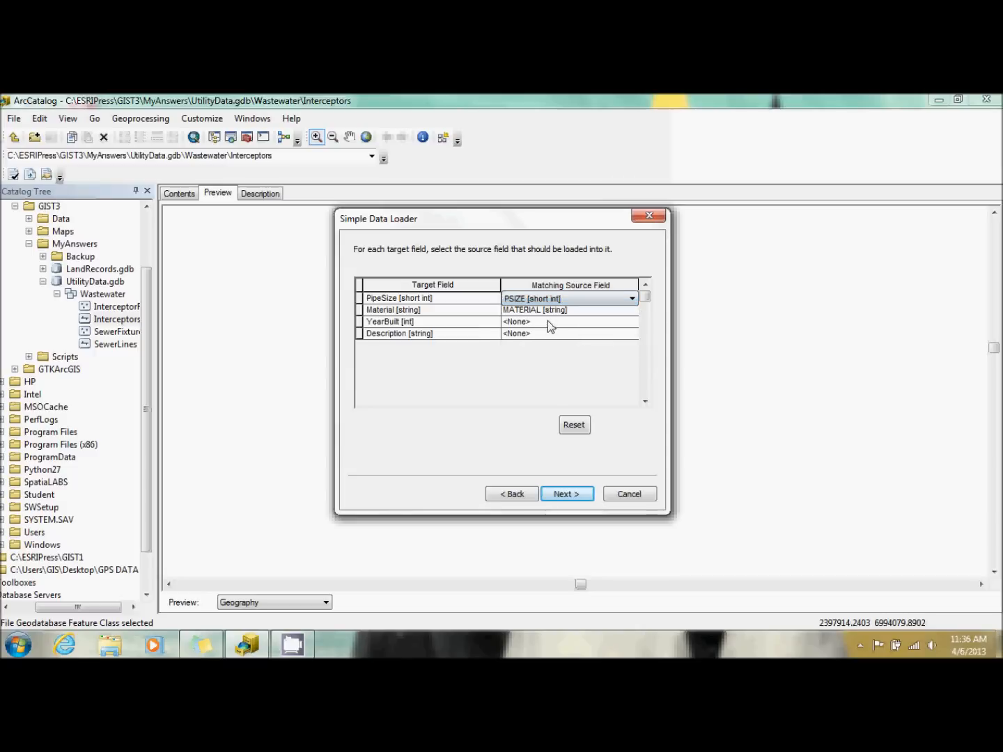
{"action": "left_click", "coordinate": [562, 322]}
{"action": "left_click", "coordinate": [557, 380]}
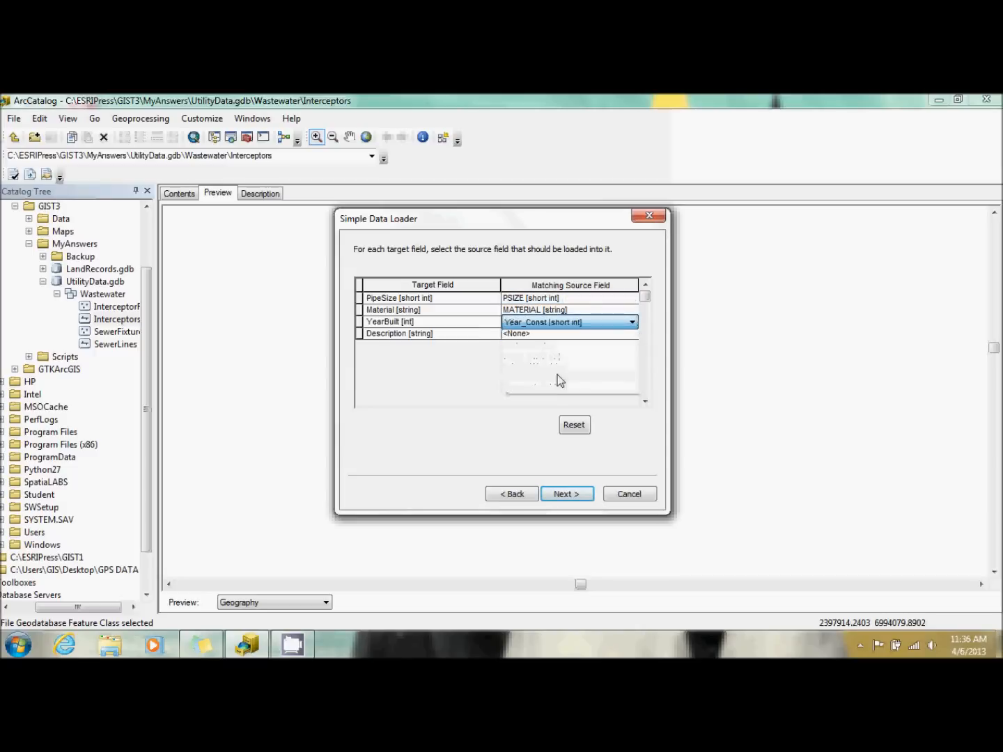
{"action": "left_click", "coordinate": [548, 335]}
{"action": "left_click", "coordinate": [562, 413]}
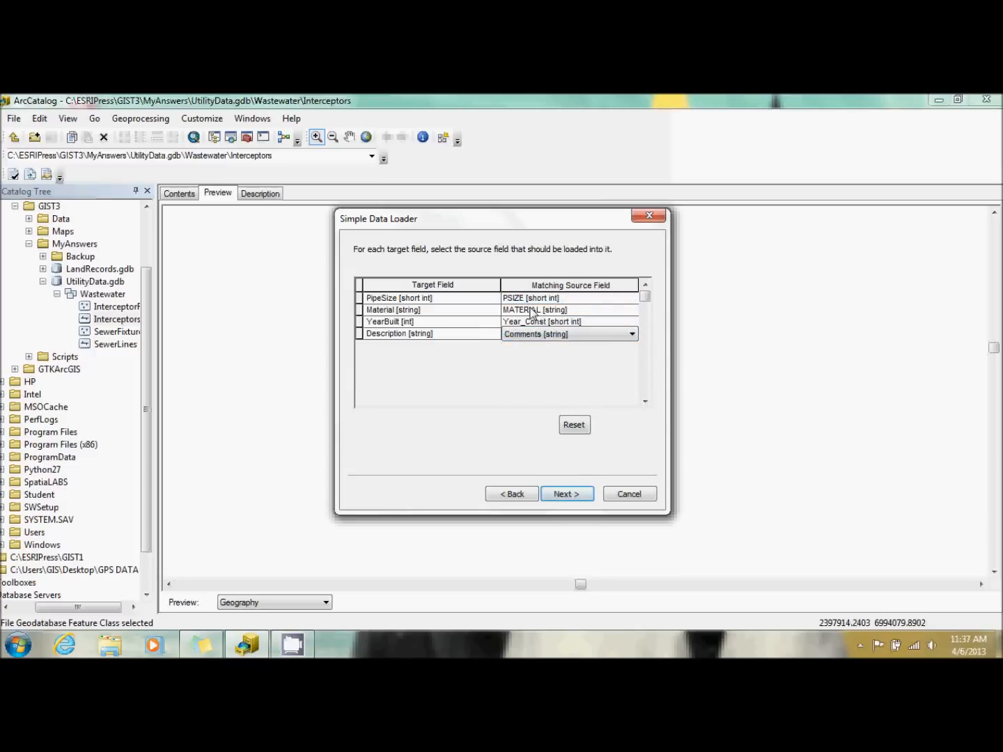
{"action": "left_click", "coordinate": [567, 494]}
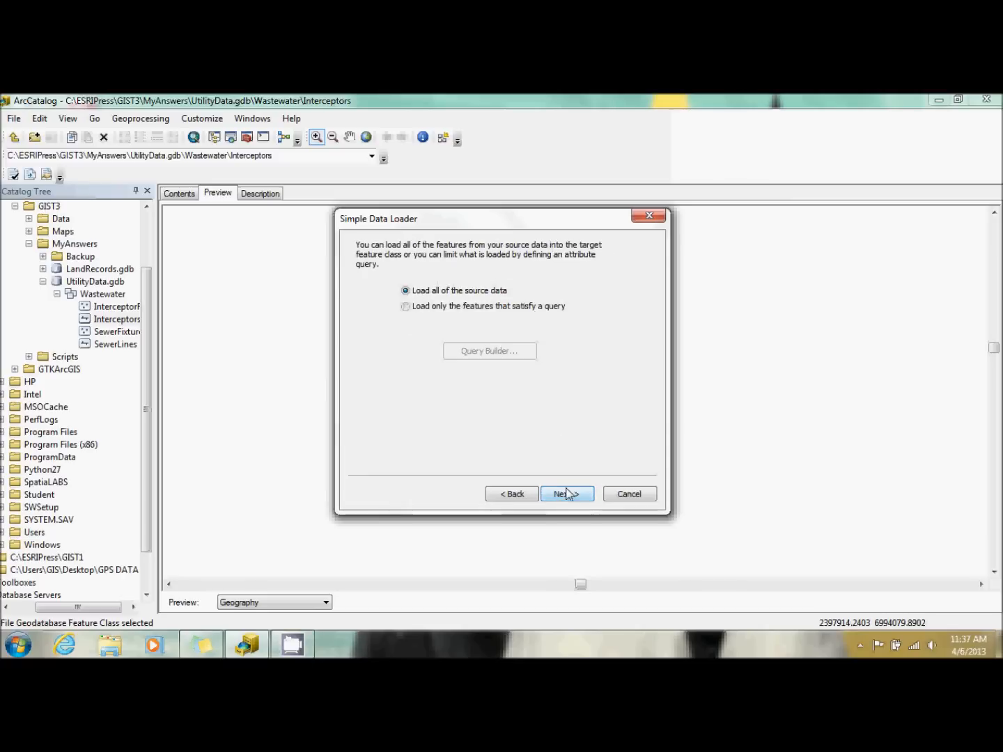
Restrict the Interceptors load to features matching the query "Comments" = 'Interceptor' and run the load.
{"action": "left_click", "coordinate": [495, 308]}
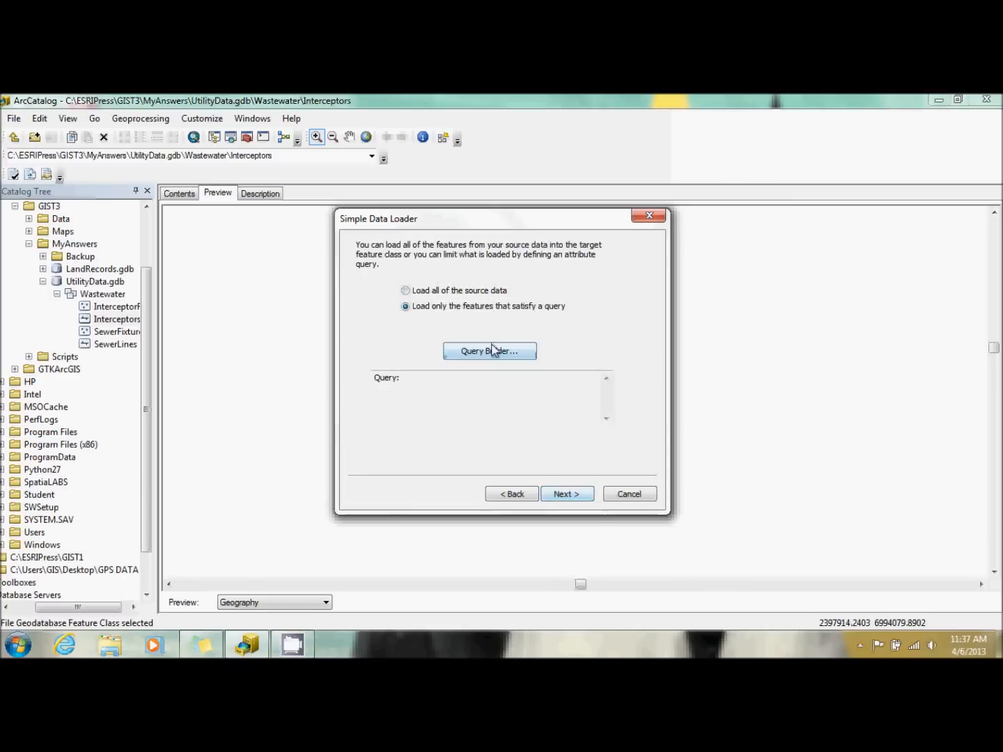
{"action": "left_click", "coordinate": [494, 350]}
{"action": "left_click_drag", "start_coordinate": [612, 277], "coordinate": [613, 289]}
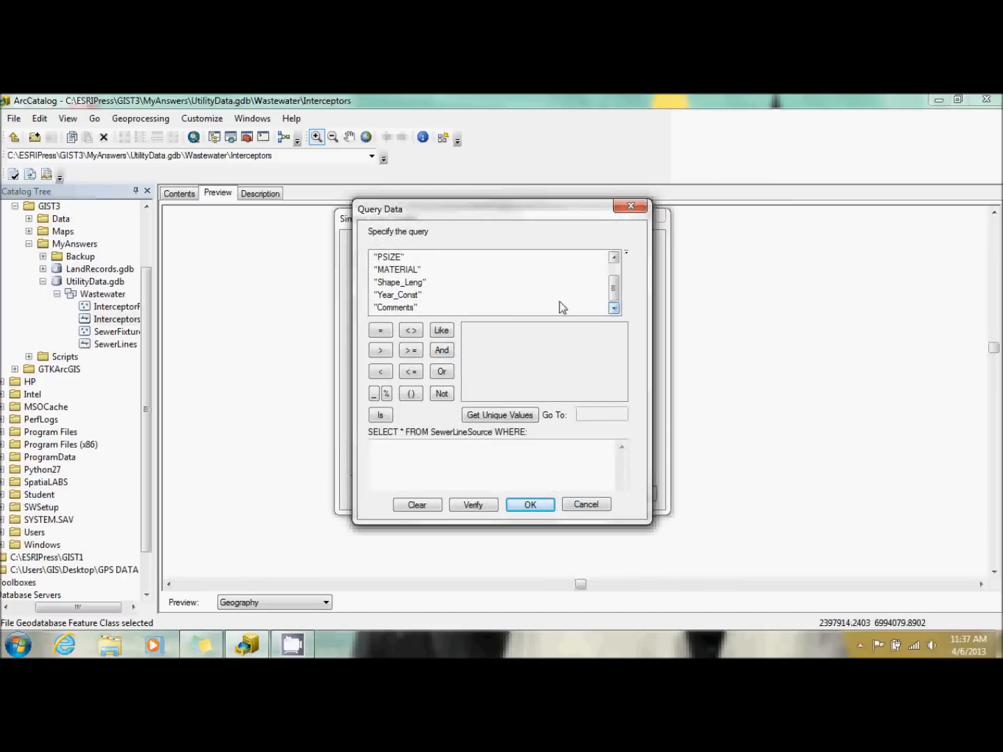
{"action": "double_click", "coordinate": [387, 307]}
{"action": "left_click", "coordinate": [379, 330]}
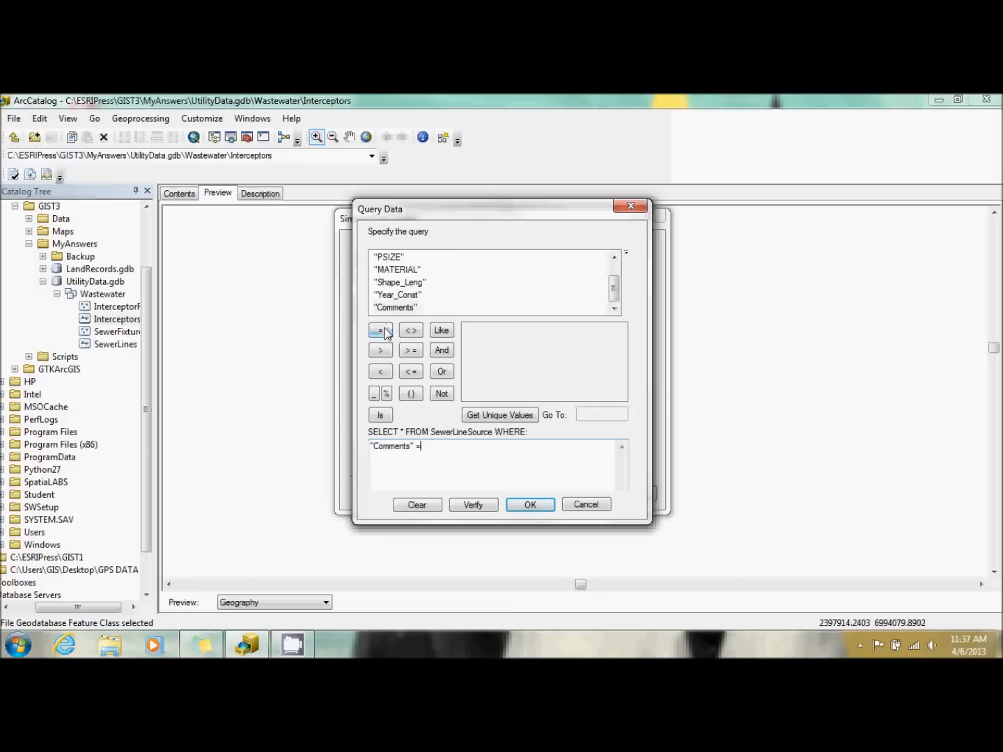
{"action": "left_click", "coordinate": [479, 415]}
{"action": "double_click", "coordinate": [494, 330]}
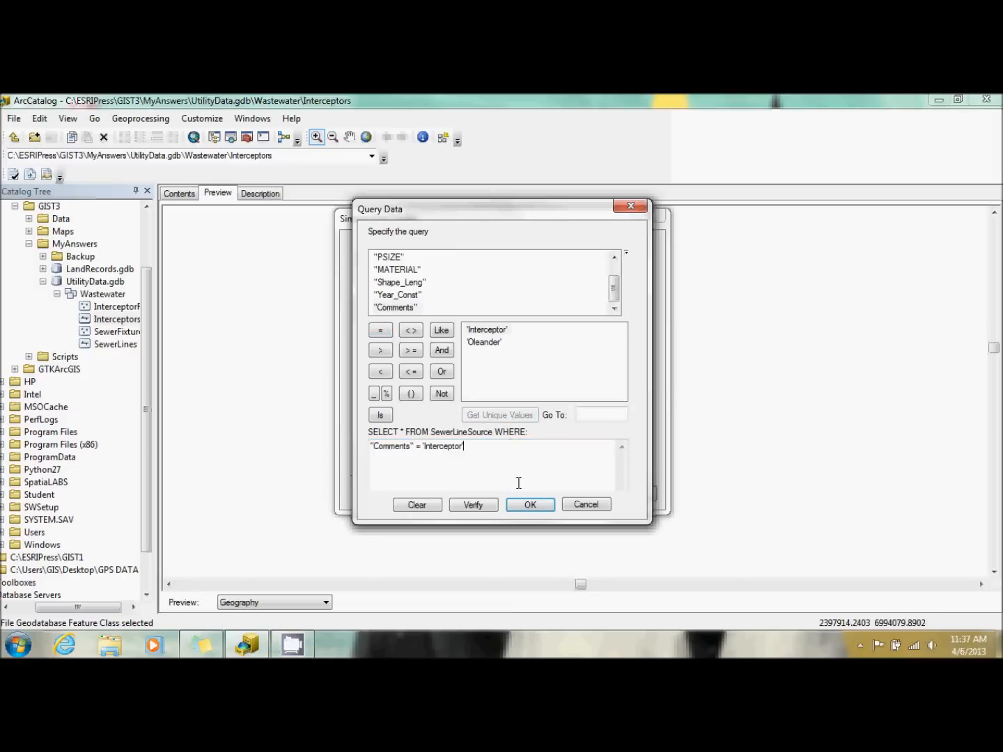
{"action": "left_click", "coordinate": [527, 505]}
{"action": "left_click", "coordinate": [560, 497]}
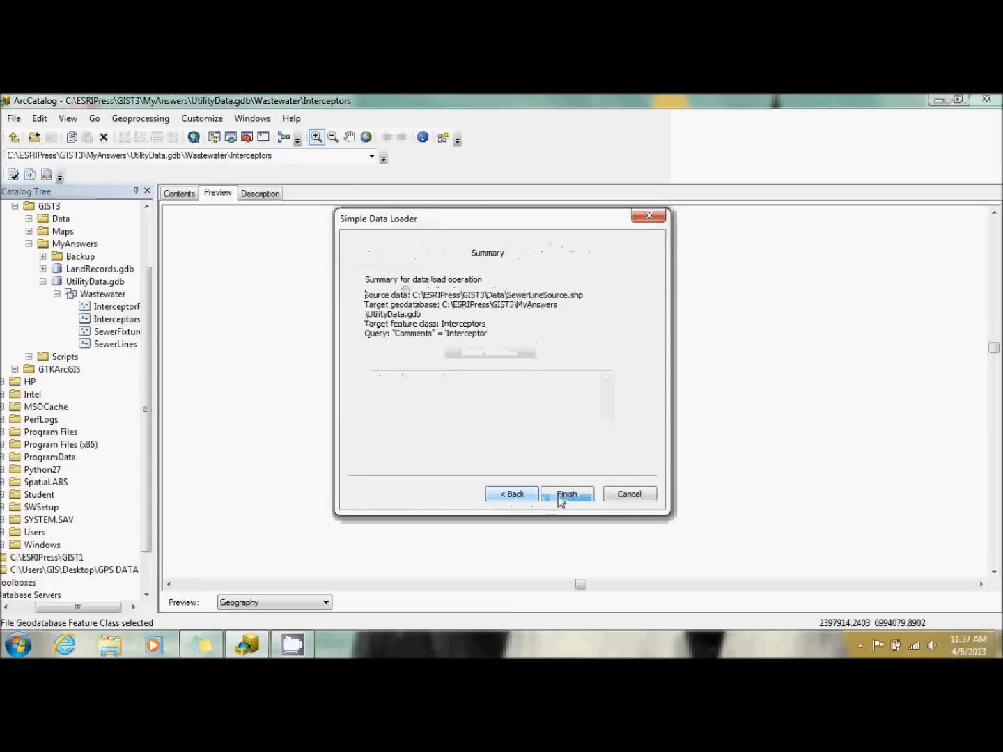
{"action": "left_click", "coordinate": [560, 496]}
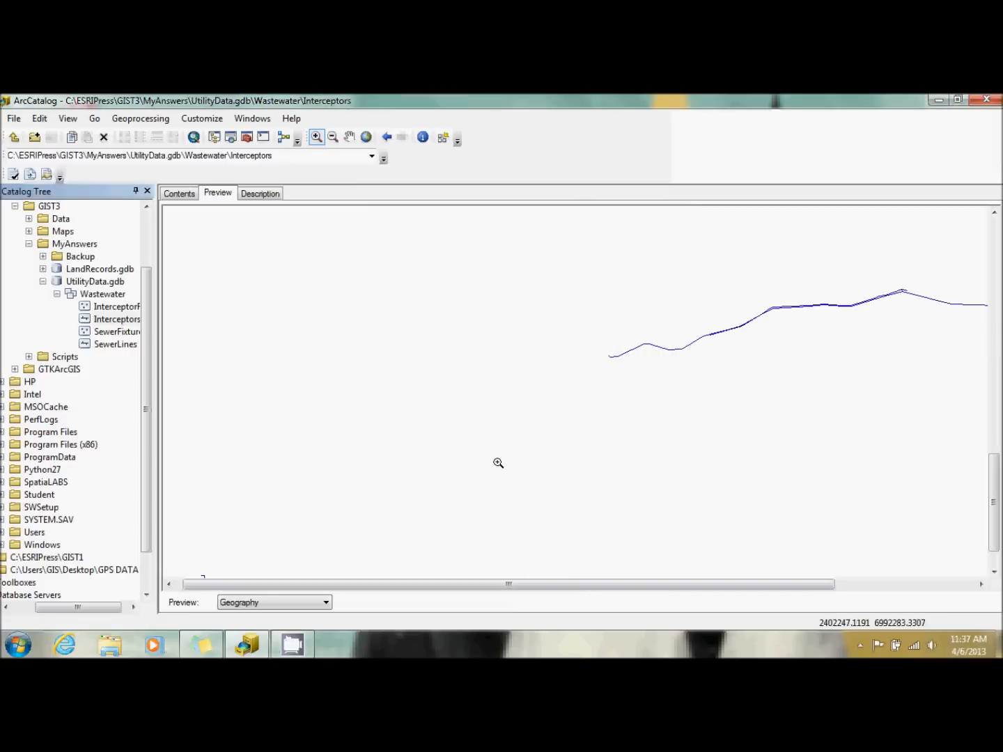
Preview the loaded Interceptors at full extent, and check the records and columns of its attribute table.
{"action": "left_click", "coordinate": [366, 137]}
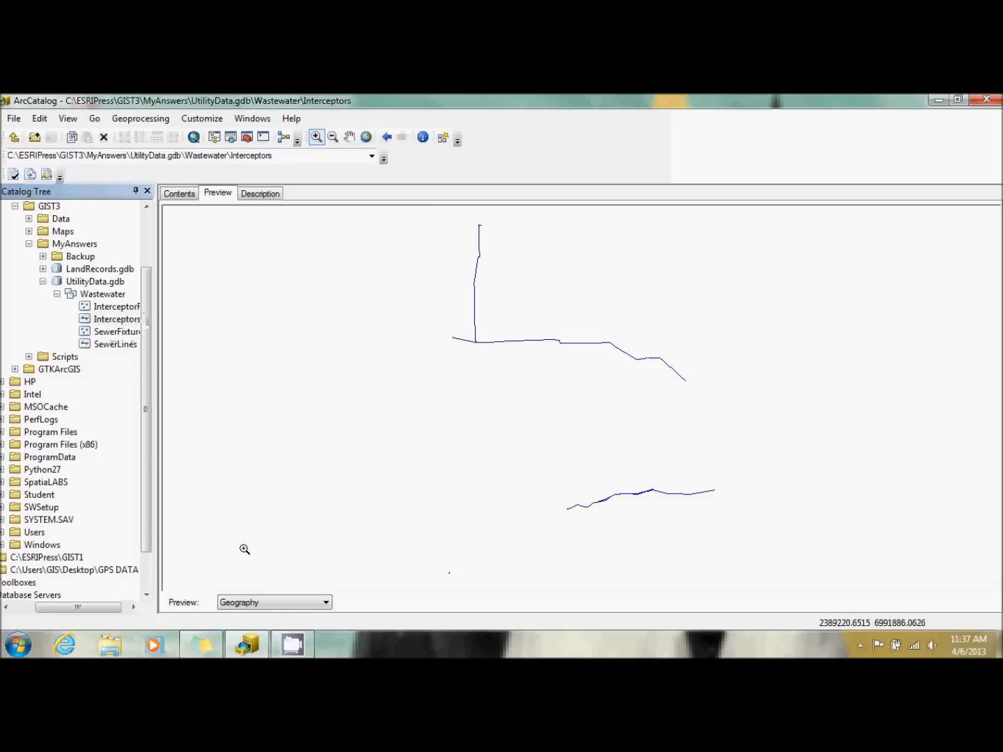
{"action": "left_click", "coordinate": [273, 604]}
{"action": "left_click", "coordinate": [273, 616]}
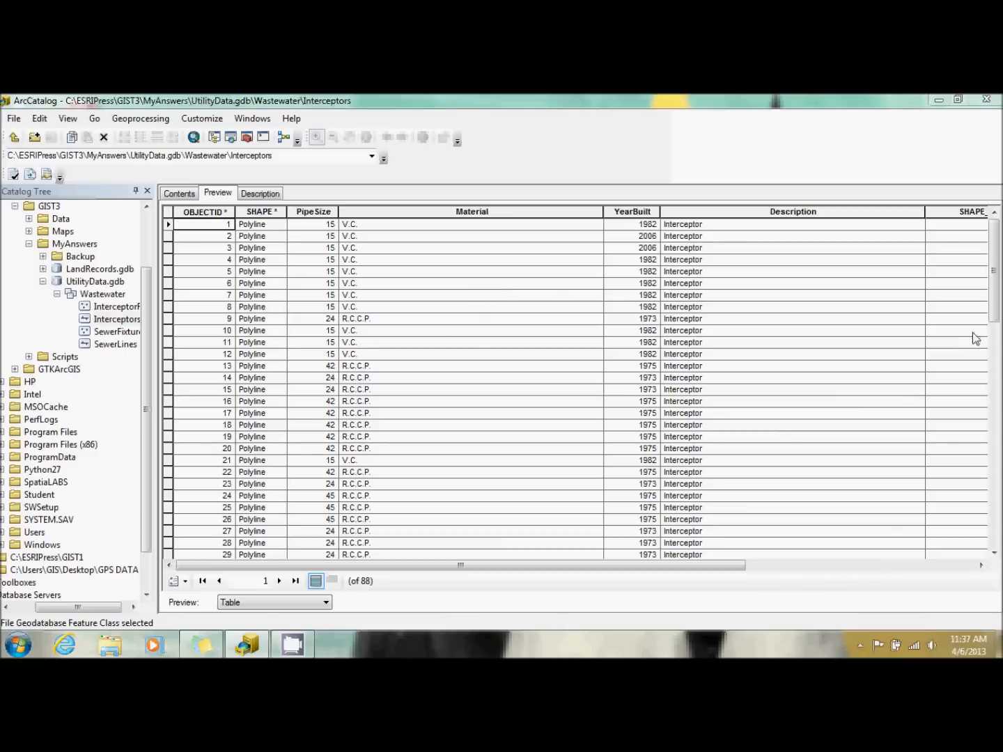
{"action": "left_click_drag", "start_coordinate": [994, 322], "coordinate": [995, 418]}
{"action": "left_click_drag", "start_coordinate": [995, 365], "coordinate": [995, 482]}
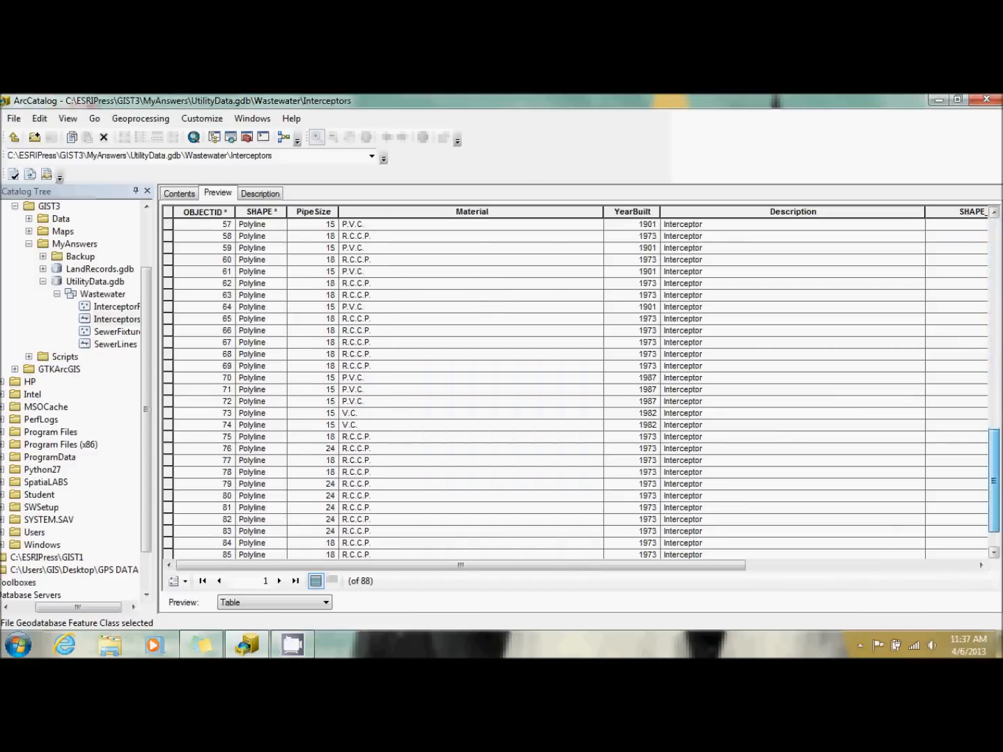
{"action": "left_click_drag", "start_coordinate": [994, 481], "coordinate": [1000, 311]}
{"action": "left_click_drag", "start_coordinate": [432, 567], "coordinate": [639, 468]}
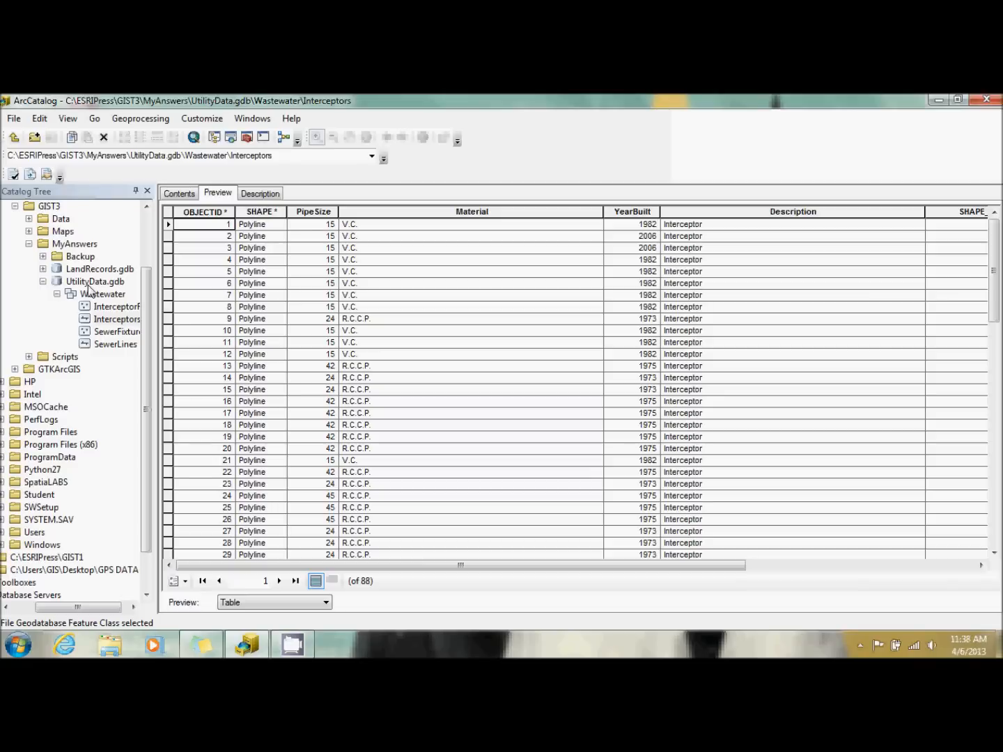
Show the SewerFixtures feature class in the Geography preview and start a data load into it.
{"action": "left_click", "coordinate": [116, 333]}
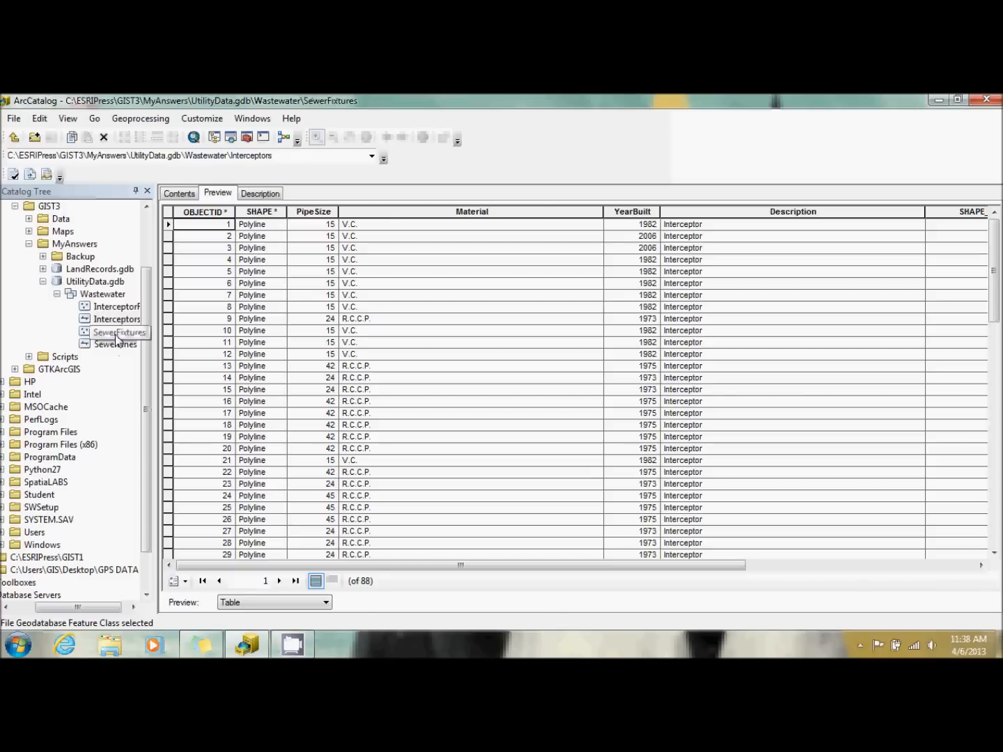
{"action": "left_click", "coordinate": [257, 602]}
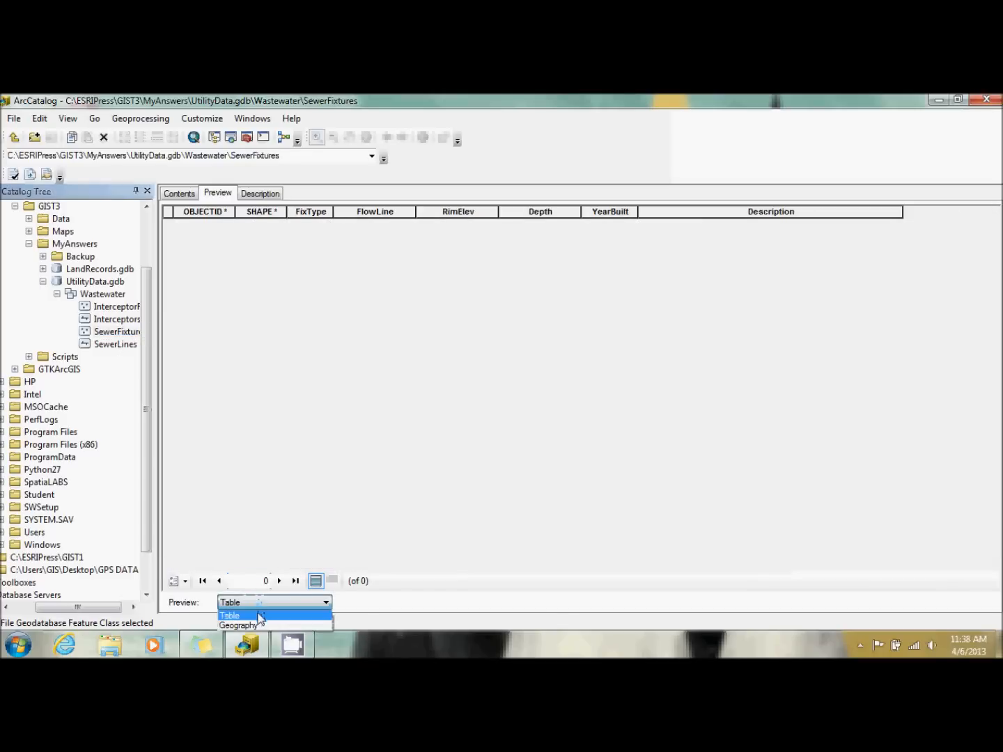
{"action": "left_click", "coordinate": [241, 625]}
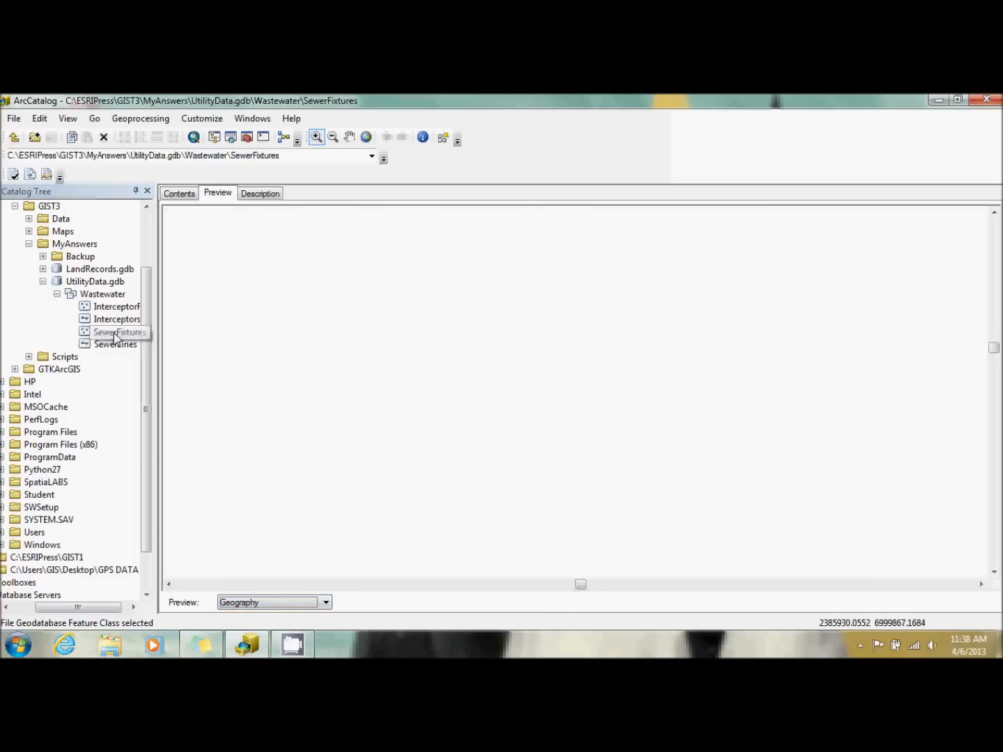
{"action": "right_click", "coordinate": [116, 335]}
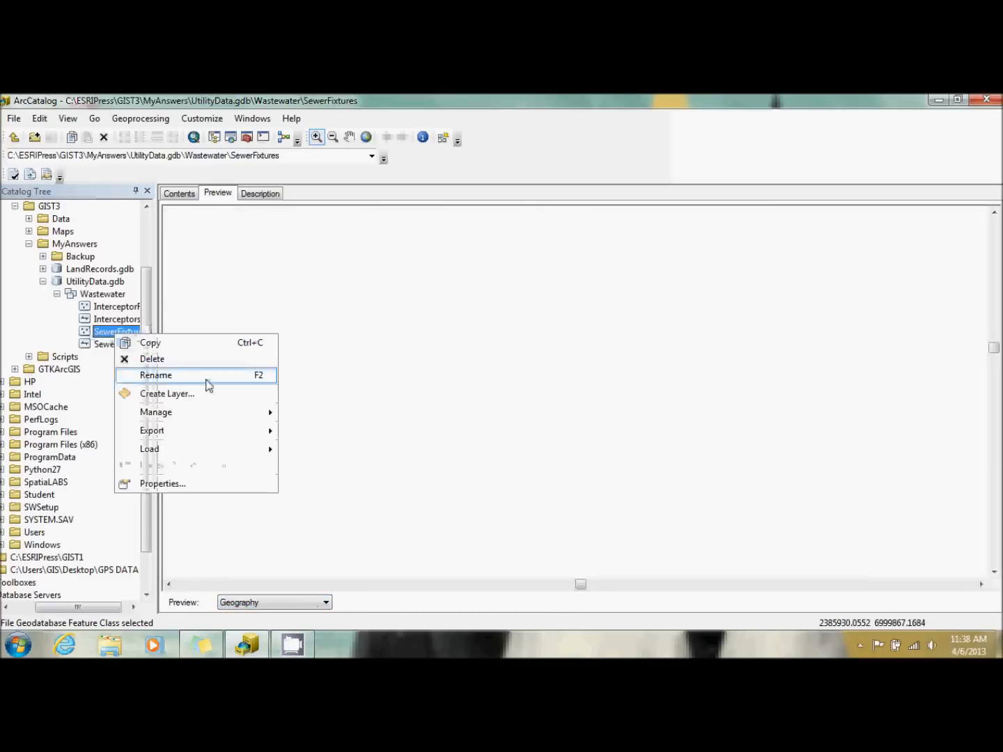
{"action": "mouse_move", "coordinate": [221, 456]}
{"action": "left_click", "coordinate": [316, 451]}
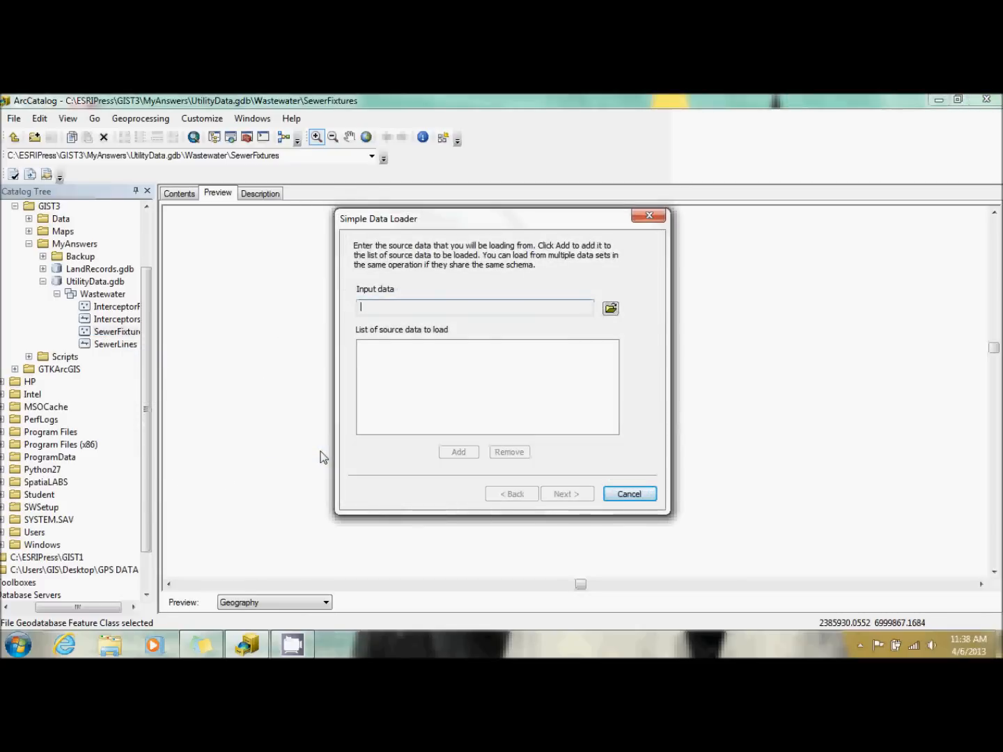
Add SewerNodeSource.shp from the Data folder as the SewerFixtures load source and continue to the target settings.
{"action": "left_click", "coordinate": [611, 310]}
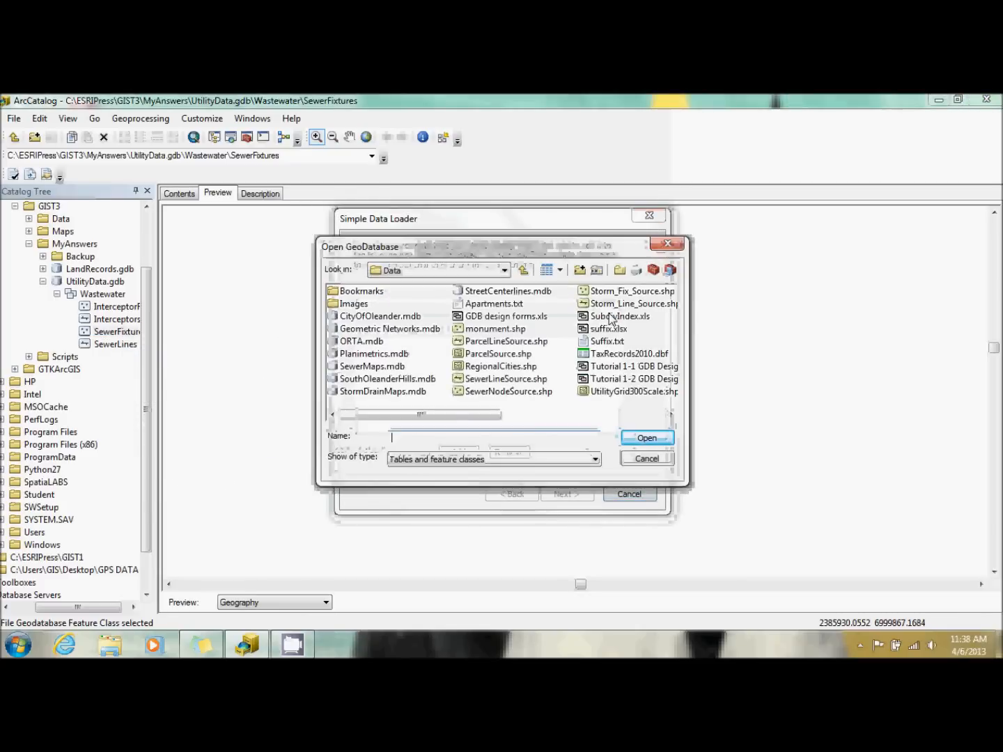
{"action": "double_click", "coordinate": [498, 391]}
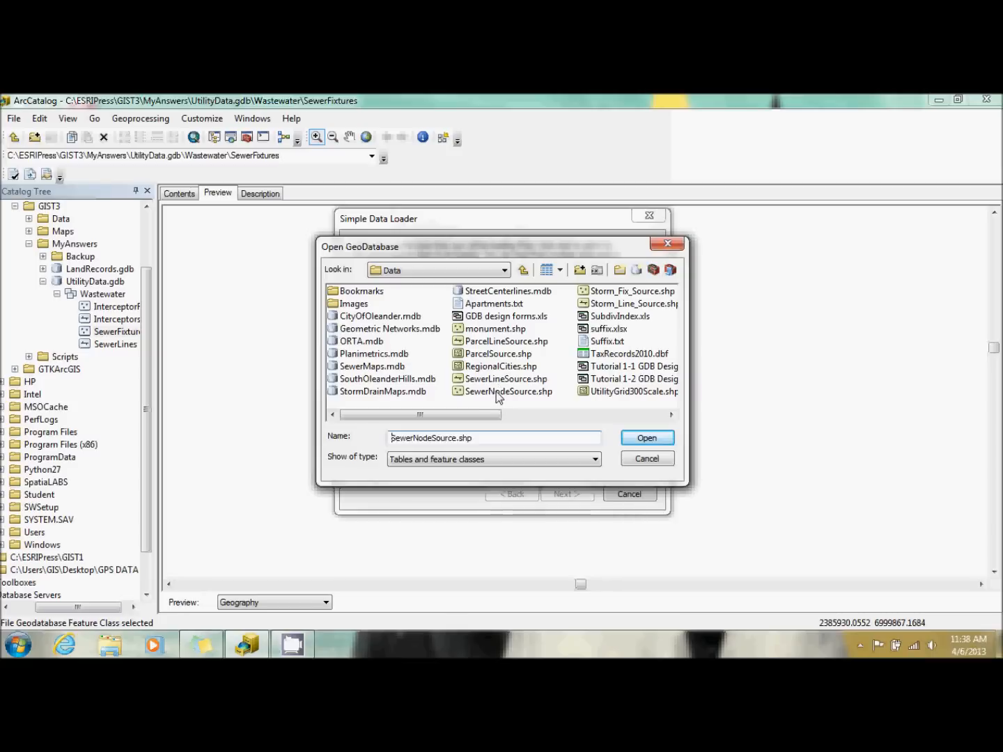
{"action": "left_click", "coordinate": [468, 454]}
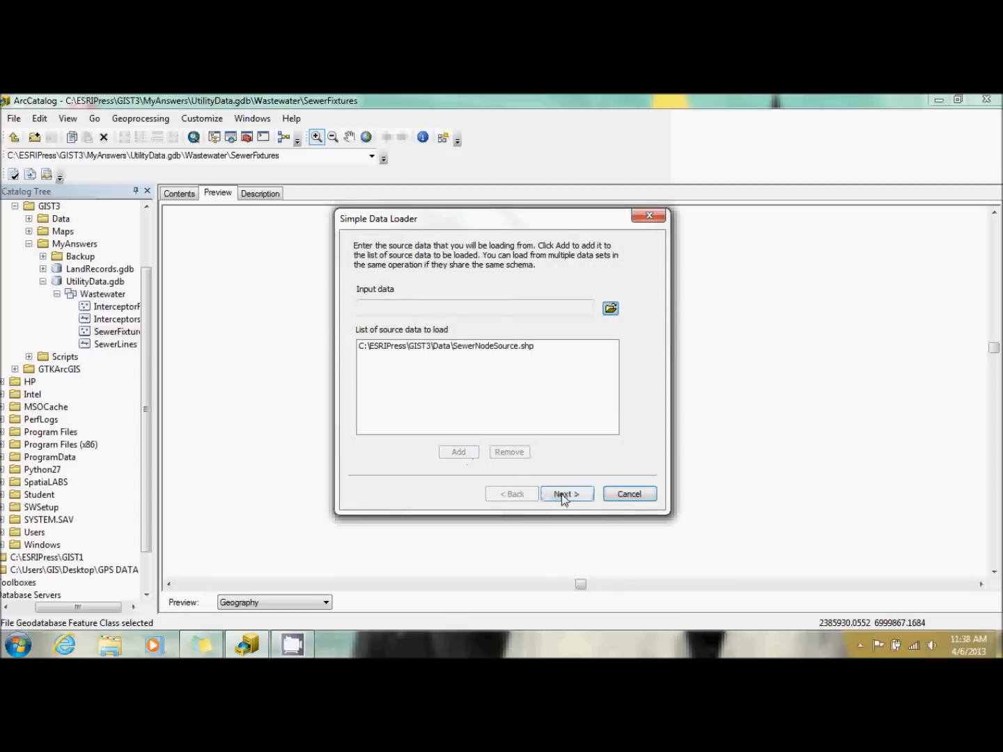
{"action": "left_click", "coordinate": [564, 495]}
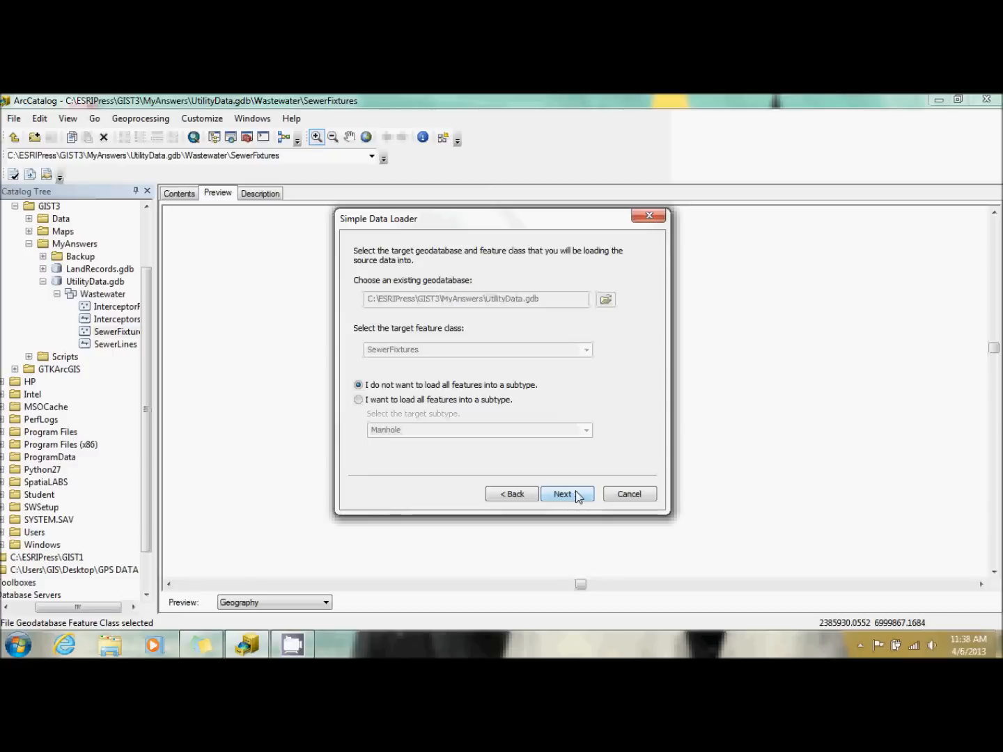
Load all features into the Manhole subtype of SewerFixtures and continue to the field matching.
{"action": "left_click", "coordinate": [458, 401]}
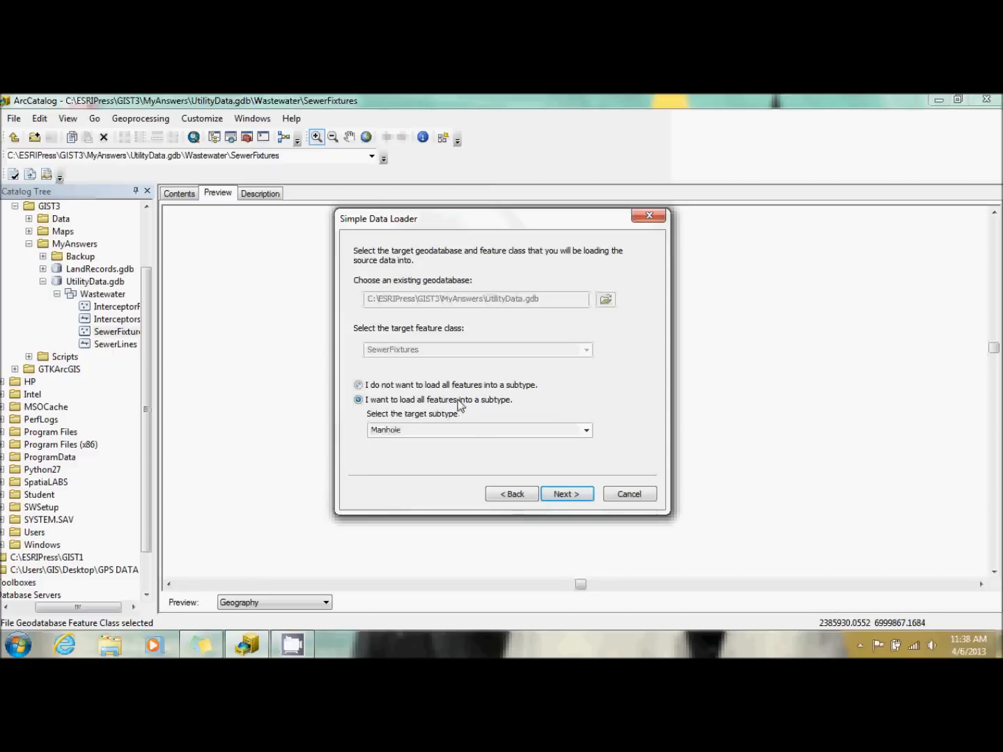
{"action": "left_click", "coordinate": [480, 429]}
{"action": "left_click", "coordinate": [586, 430]}
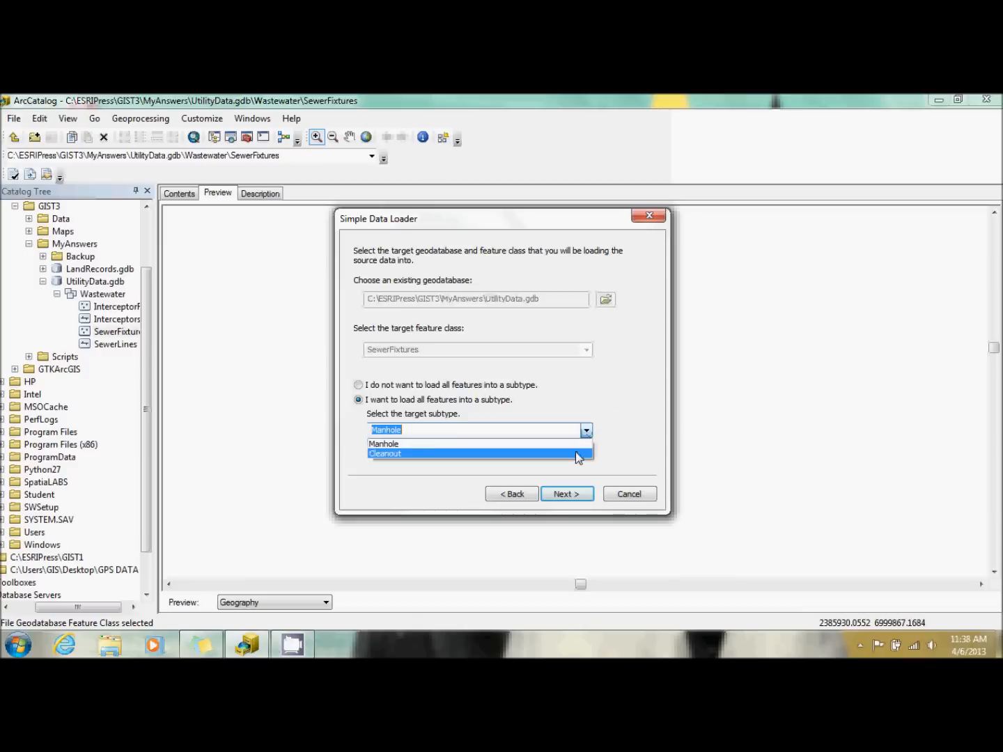
{"action": "left_click", "coordinate": [582, 444]}
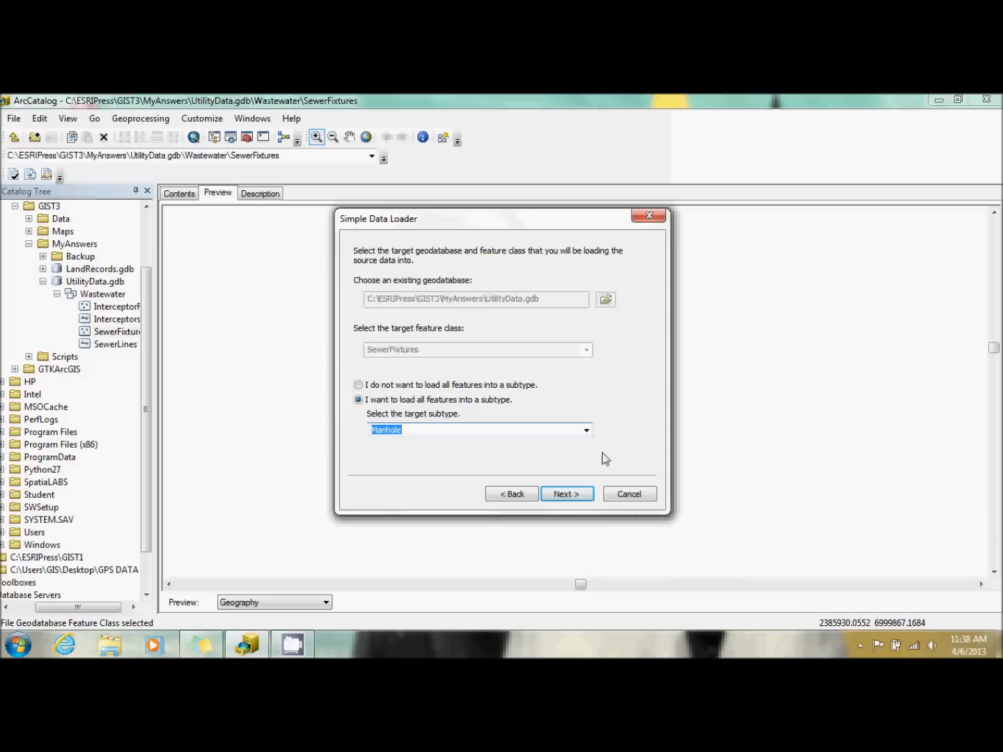
{"action": "left_click", "coordinate": [574, 495]}
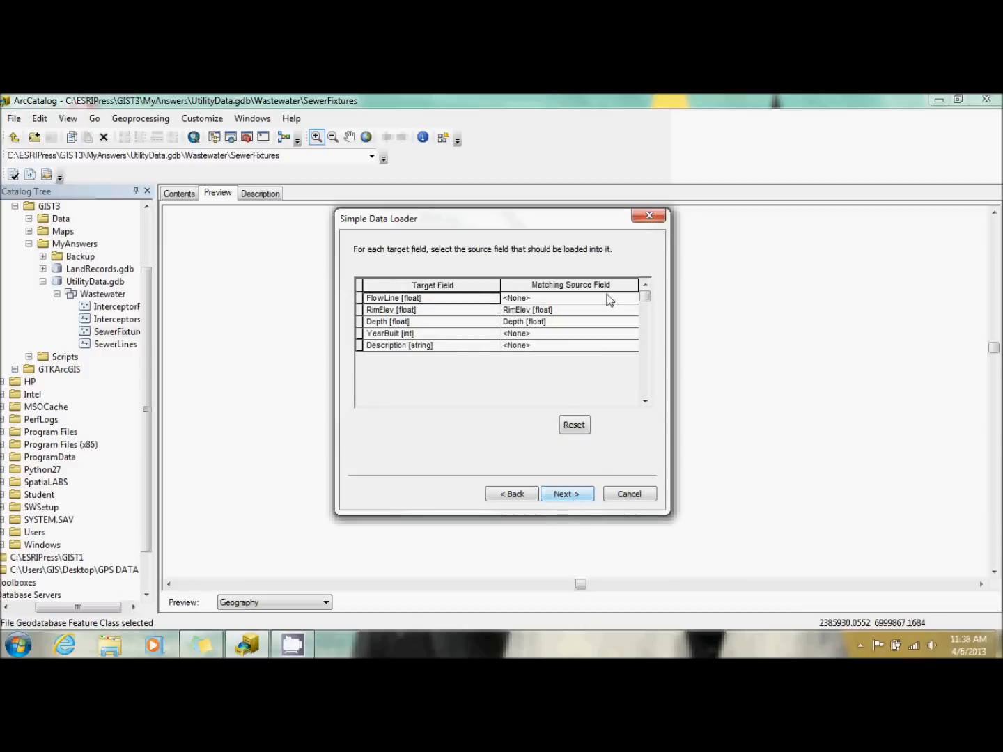
For the Manhole load, match FlowLine to FLine, YearBuilt to Year_Const, and Description to Comments, and continue to the query options.
{"action": "left_click", "coordinate": [585, 297]}
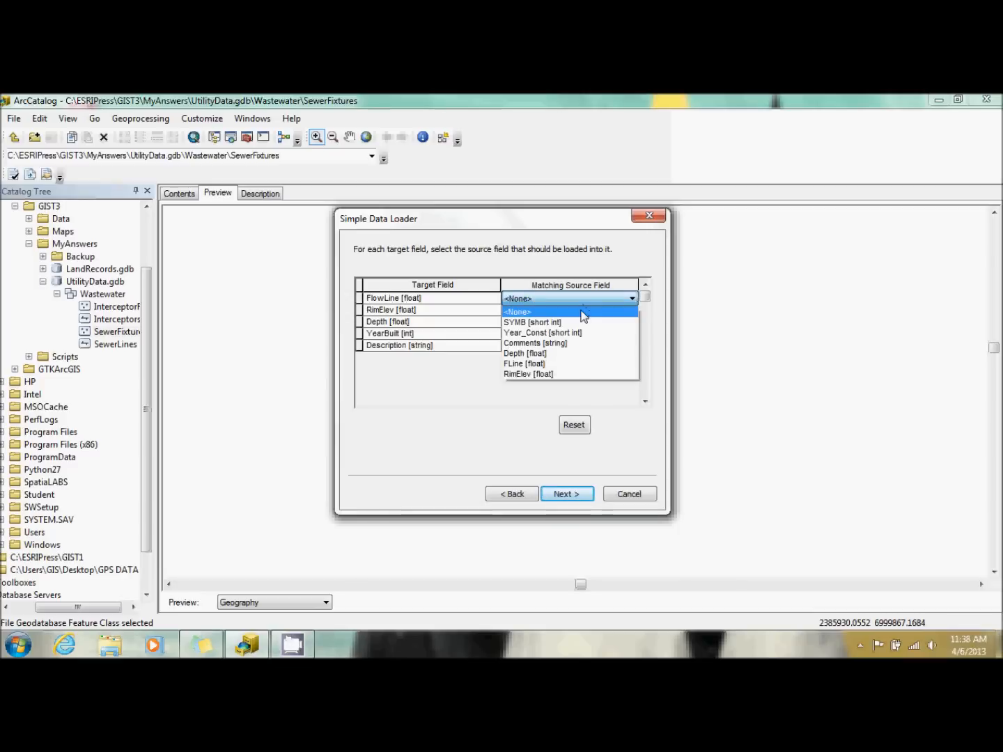
{"action": "left_click", "coordinate": [567, 364]}
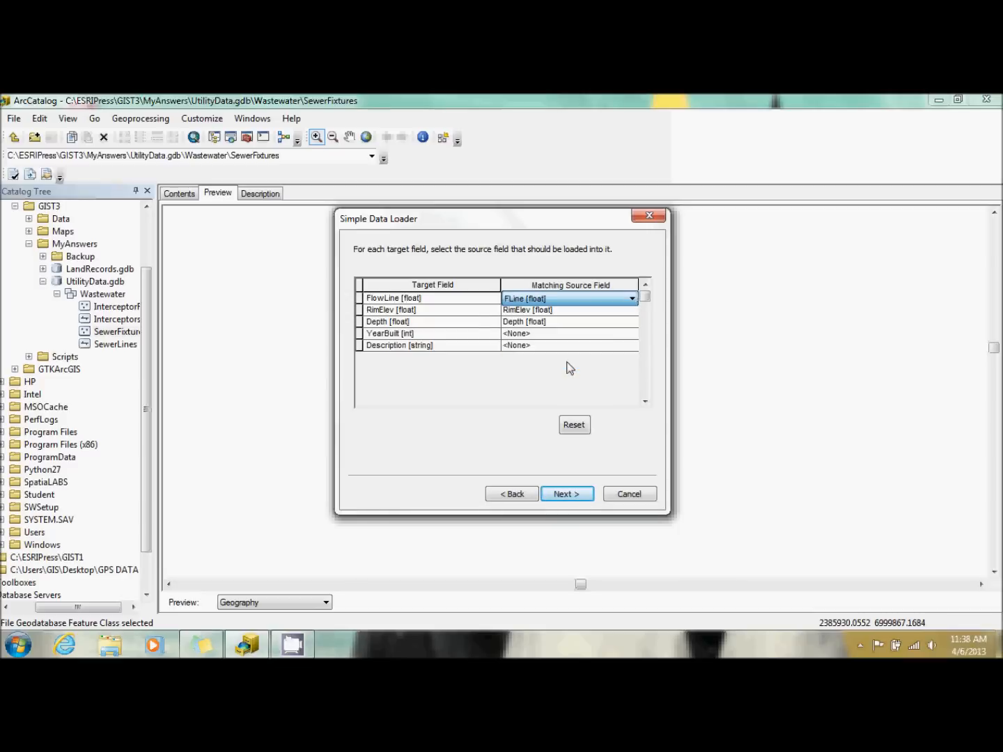
{"action": "left_click", "coordinate": [557, 333]}
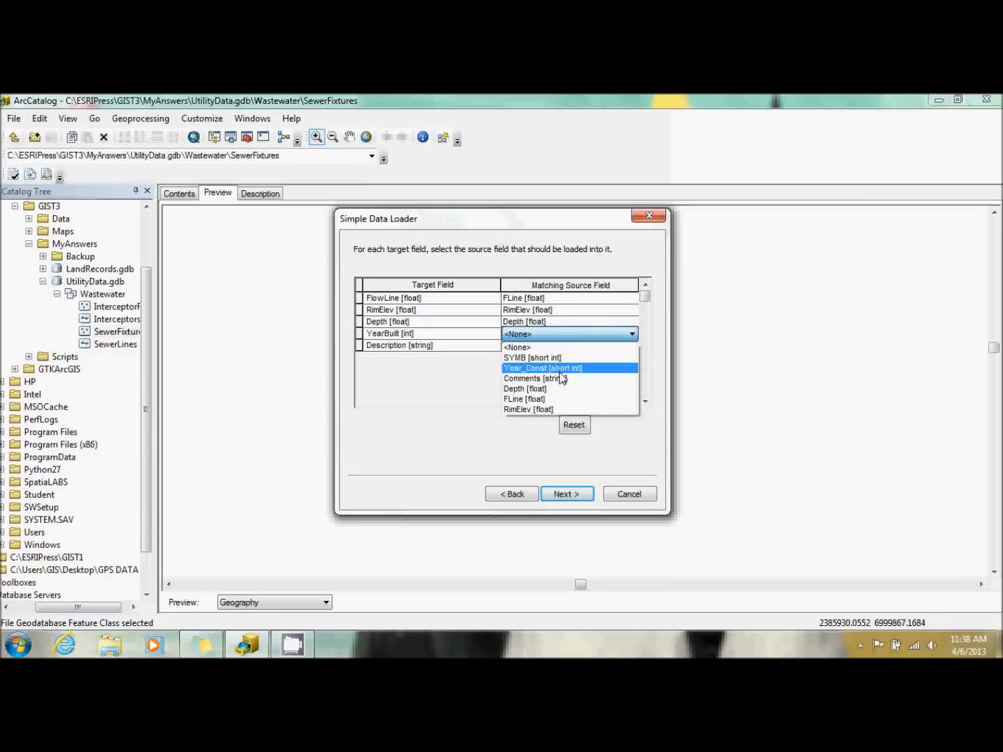
{"action": "left_click", "coordinate": [560, 371]}
{"action": "left_click", "coordinate": [555, 346]}
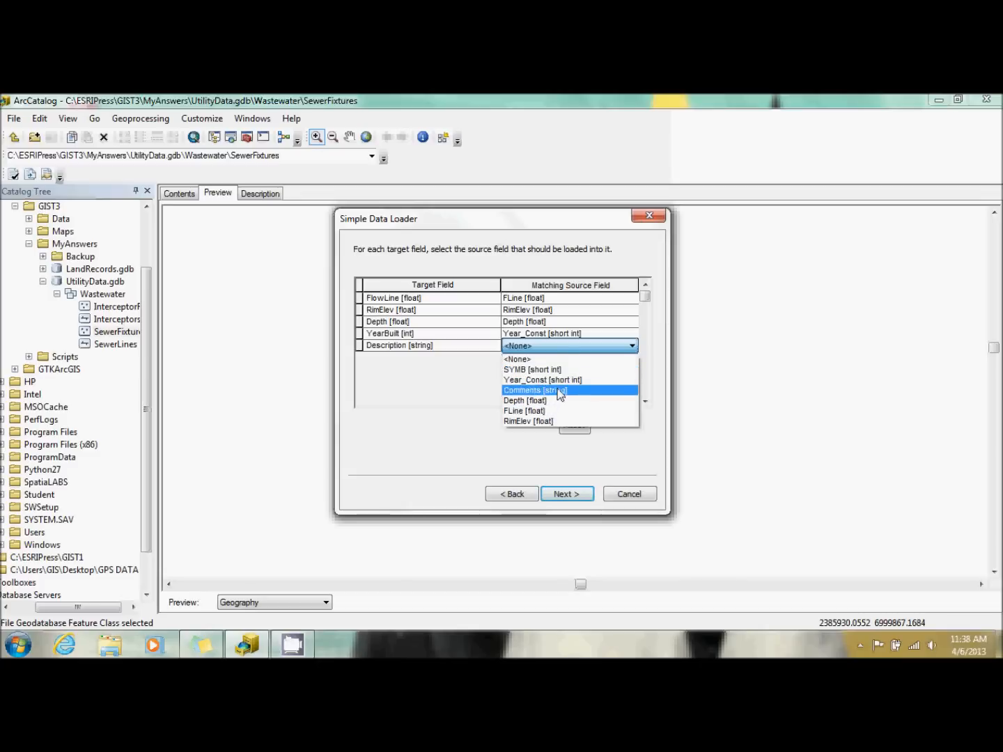
{"action": "left_click", "coordinate": [560, 392]}
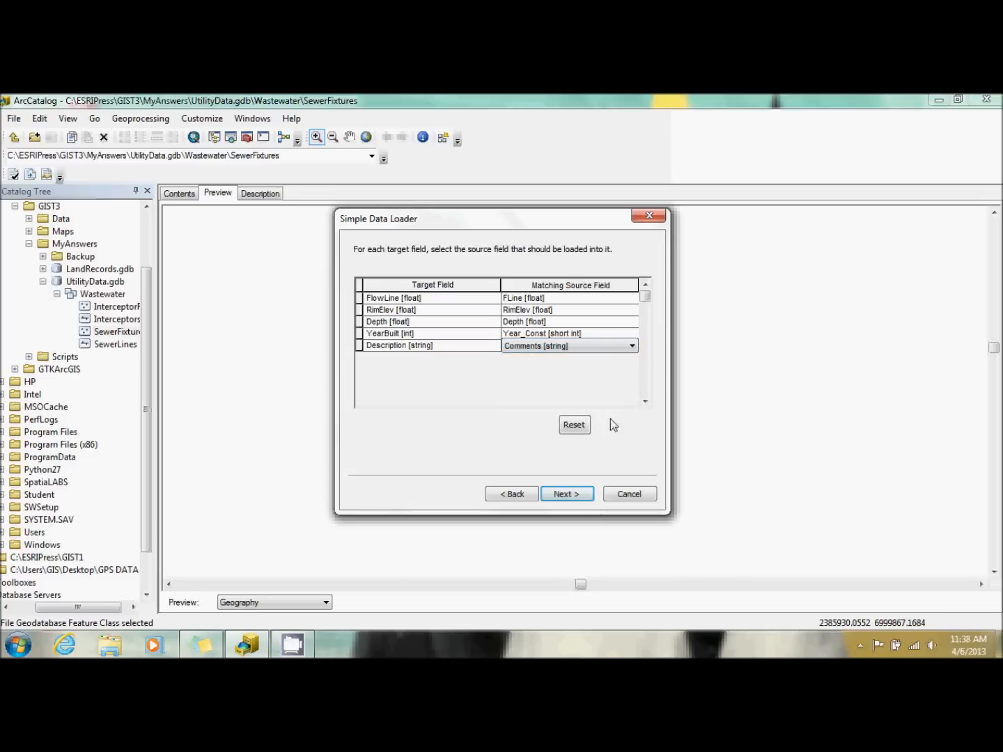
{"action": "left_click", "coordinate": [567, 494]}
Restrict the Manhole load to source features that satisfy the query "SYMB" = 11.
{"action": "left_click", "coordinate": [521, 307]}
{"action": "left_click", "coordinate": [506, 354]}
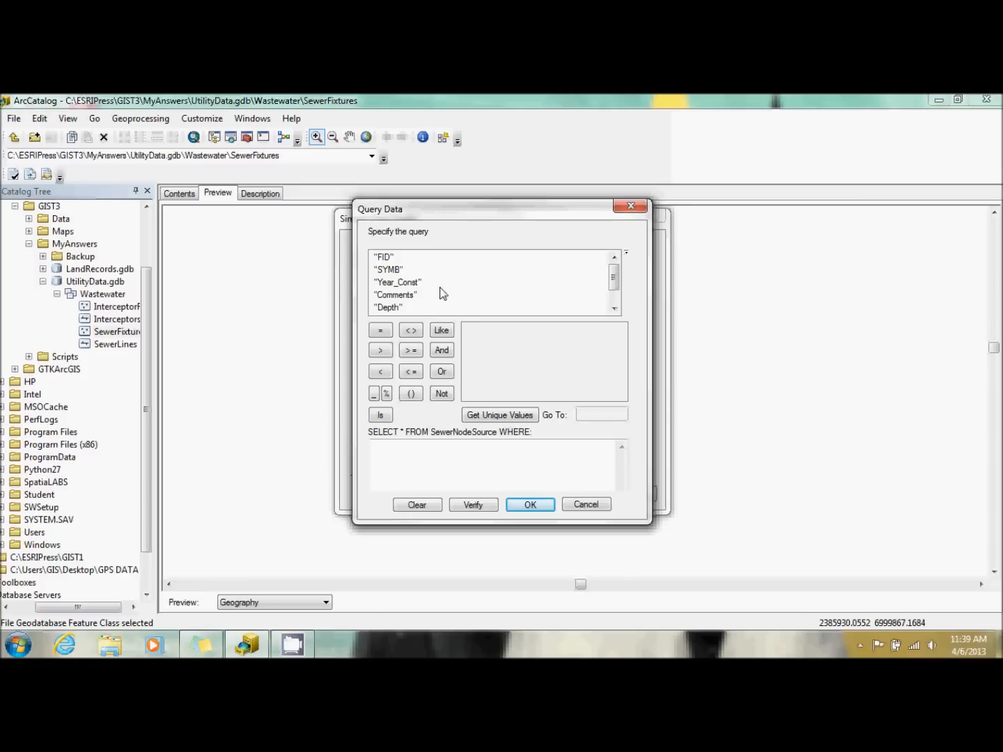
{"action": "left_click", "coordinate": [392, 271]}
{"action": "double_click", "coordinate": [391, 270]}
{"action": "left_click", "coordinate": [385, 332]}
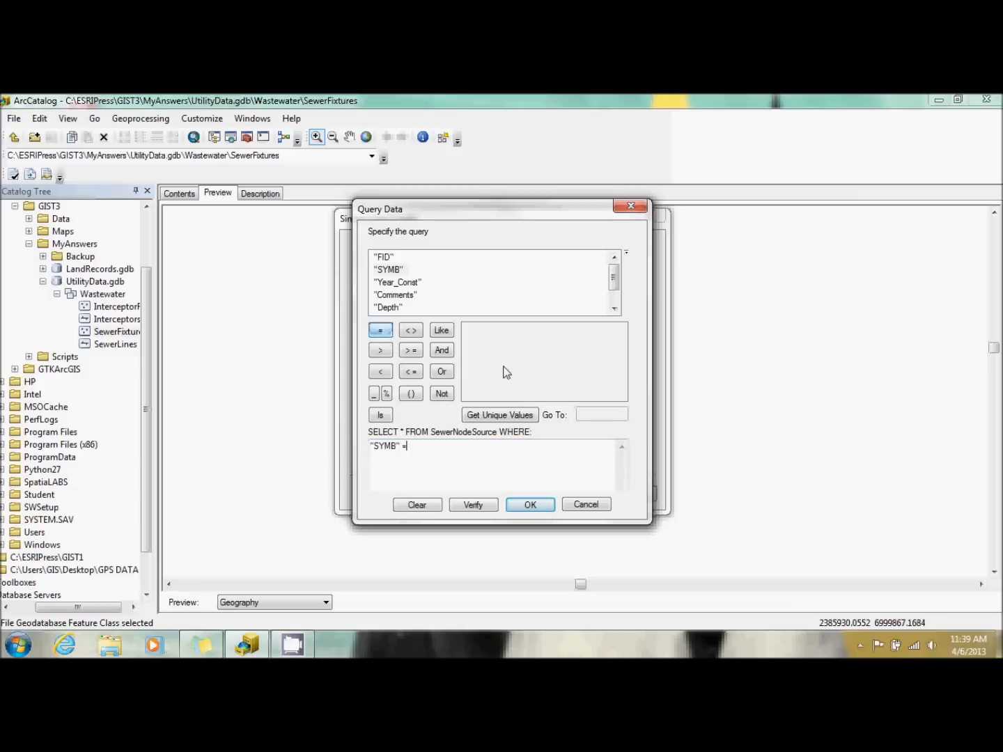
{"action": "left_click", "coordinate": [491, 415]}
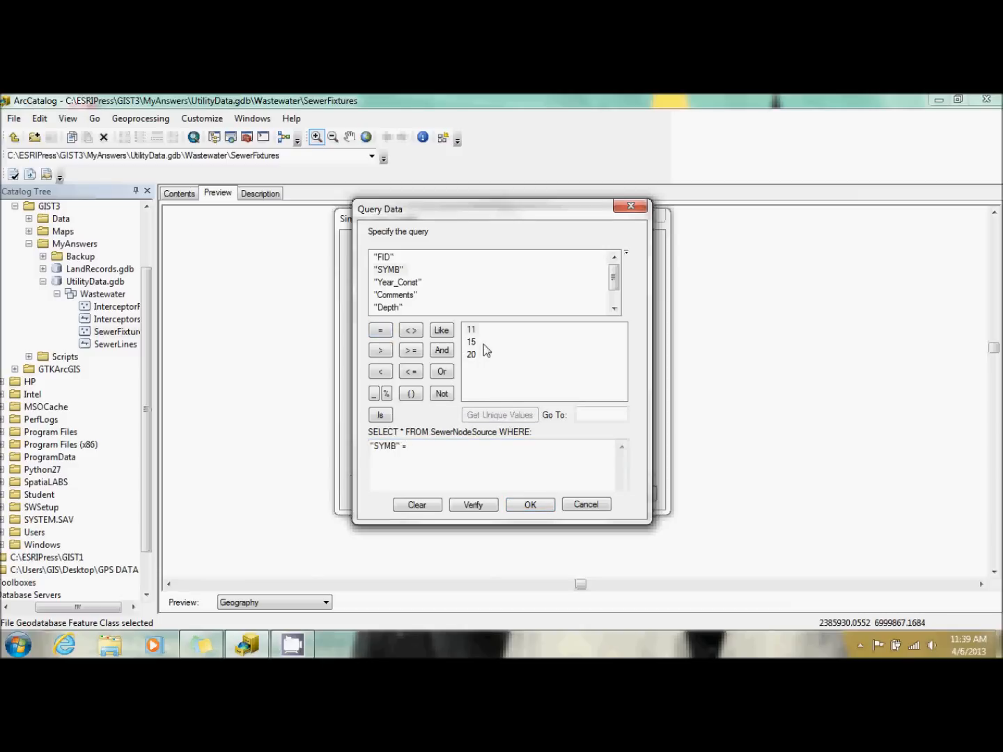
{"action": "double_click", "coordinate": [471, 330]}
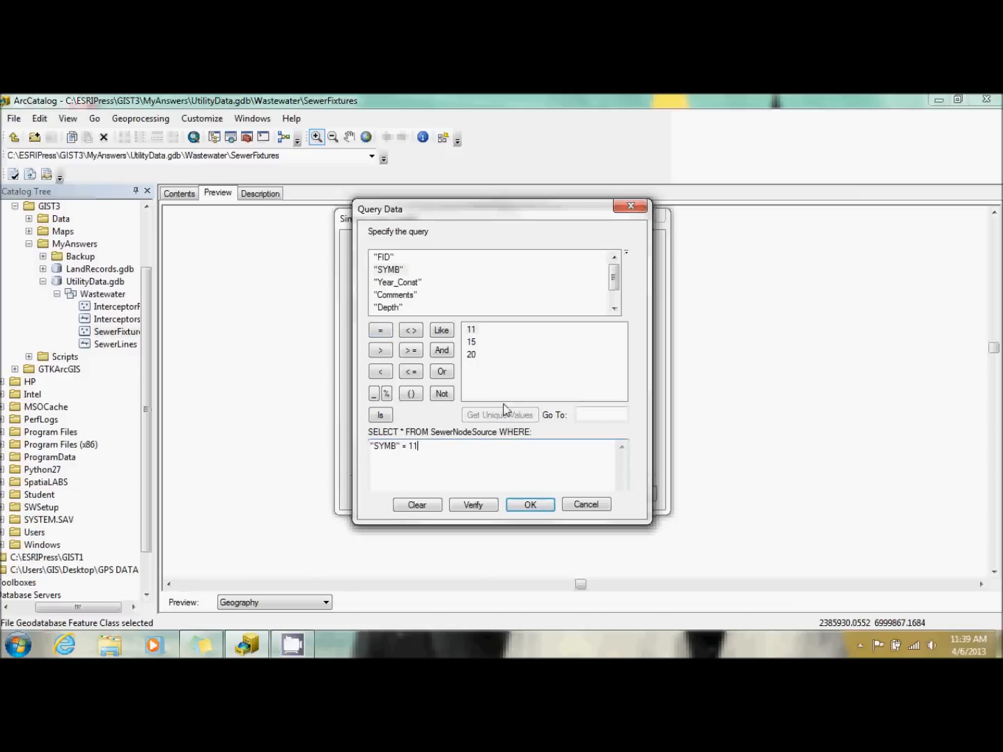
{"action": "left_click", "coordinate": [530, 504]}
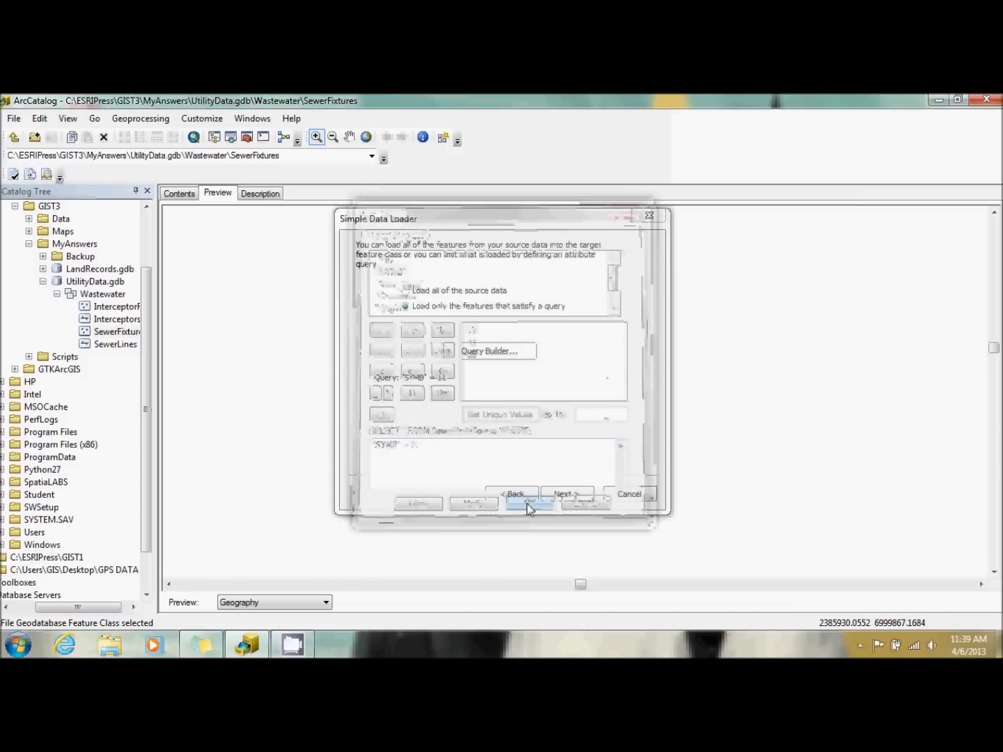
Extend the Manhole load query to "SYMB" = 11 AND "Comments" = 'Oleander' and run the load into SewerFixtures.
{"action": "left_click", "coordinate": [497, 352]}
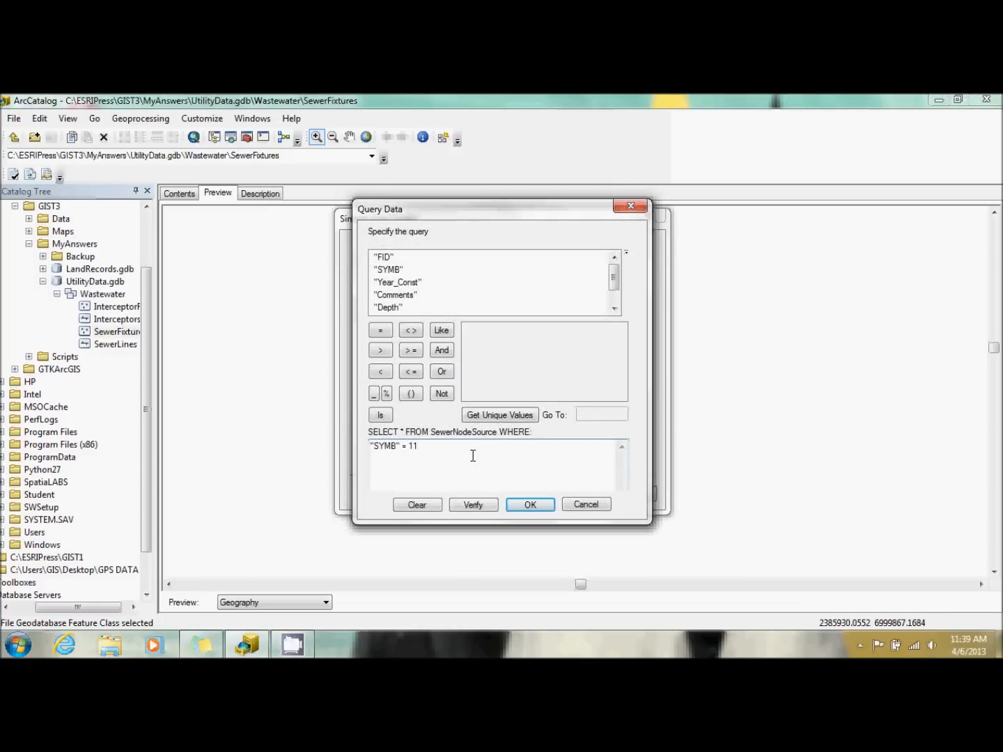
{"action": "left_click", "coordinate": [443, 351]}
{"action": "double_click", "coordinate": [385, 295]}
{"action": "left_click", "coordinate": [380, 330]}
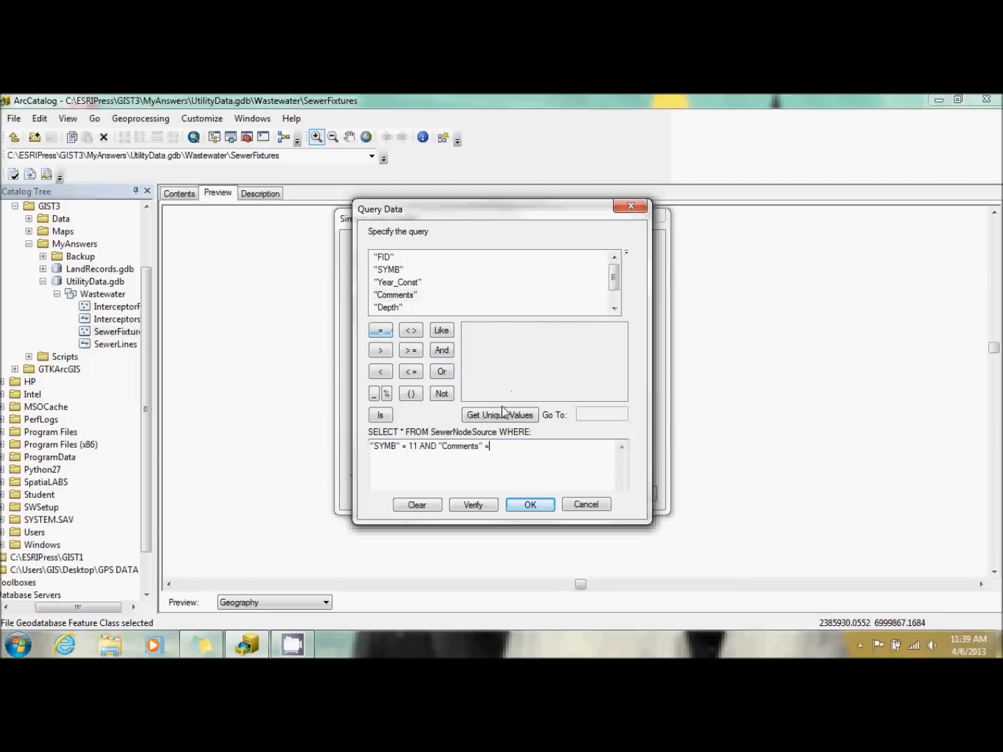
{"action": "left_click", "coordinate": [500, 416]}
{"action": "double_click", "coordinate": [486, 342]}
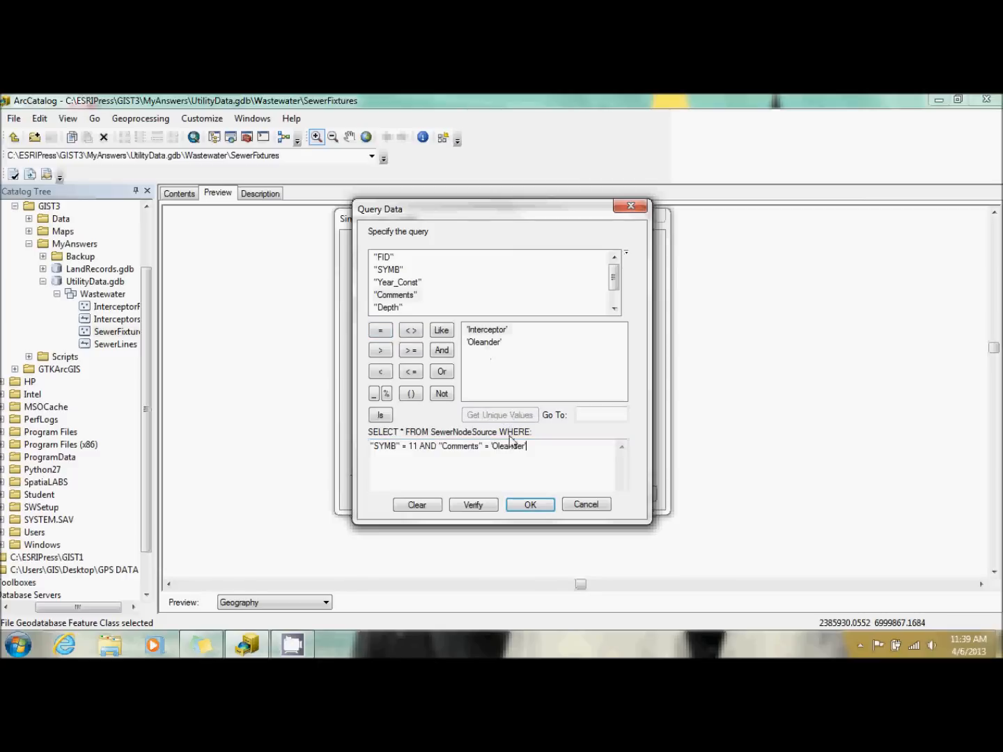
{"action": "left_click", "coordinate": [526, 504]}
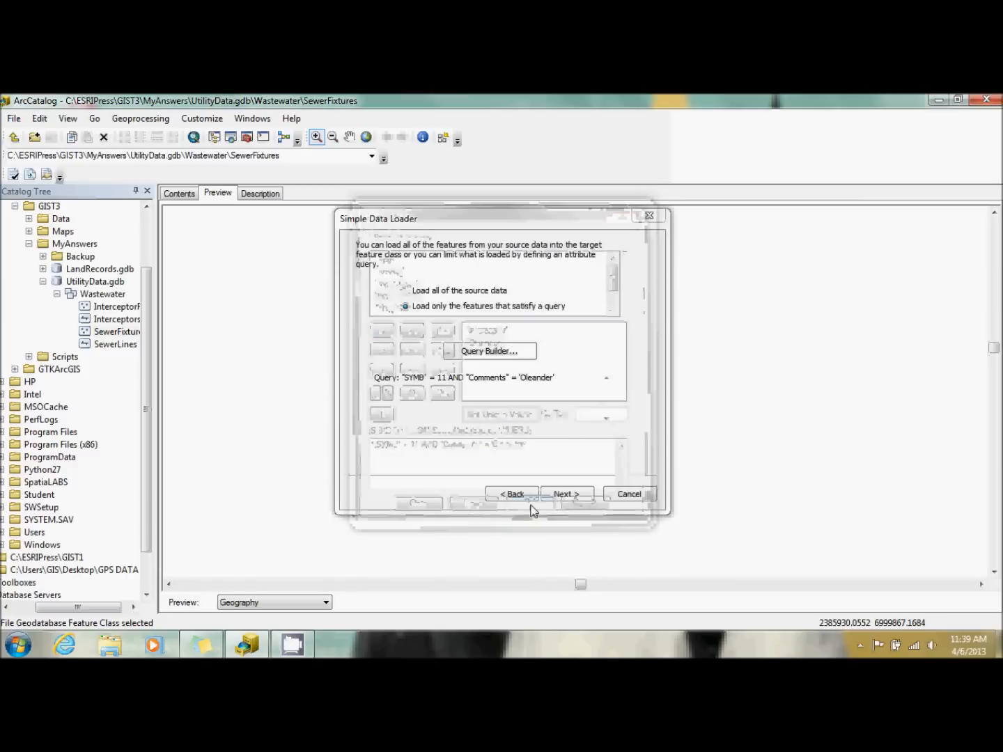
{"action": "left_click", "coordinate": [572, 493]}
{"action": "left_click", "coordinate": [573, 494]}
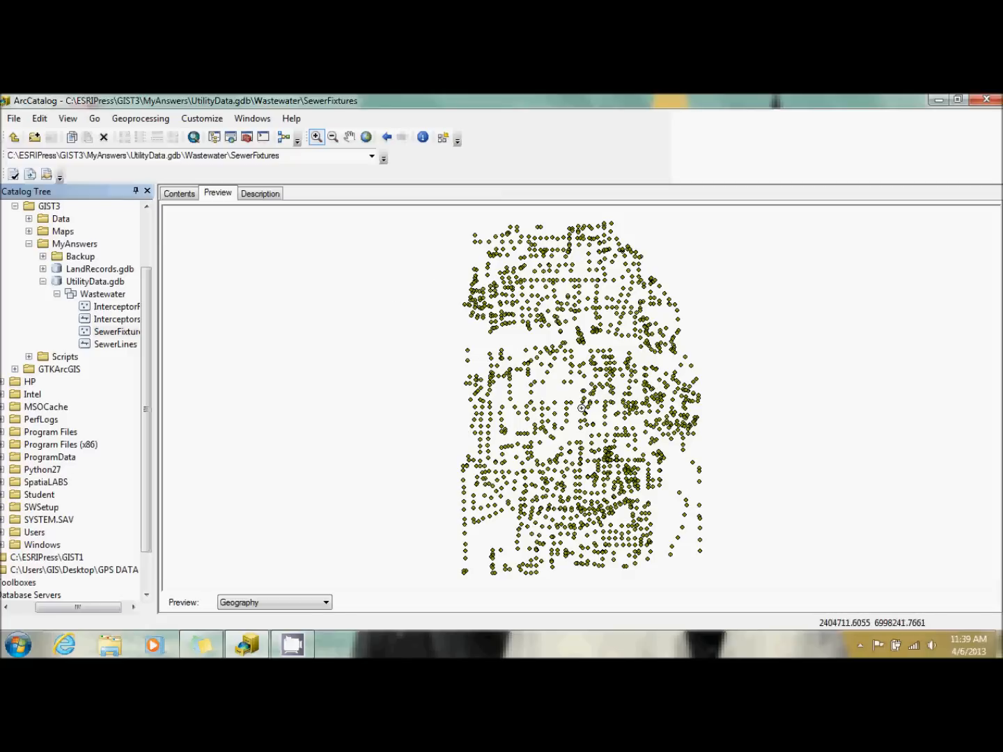
Start another data load into SewerFixtures with SewerNodeSource.shp as the source and continue to the target settings.
{"action": "right_click", "coordinate": [107, 335]}
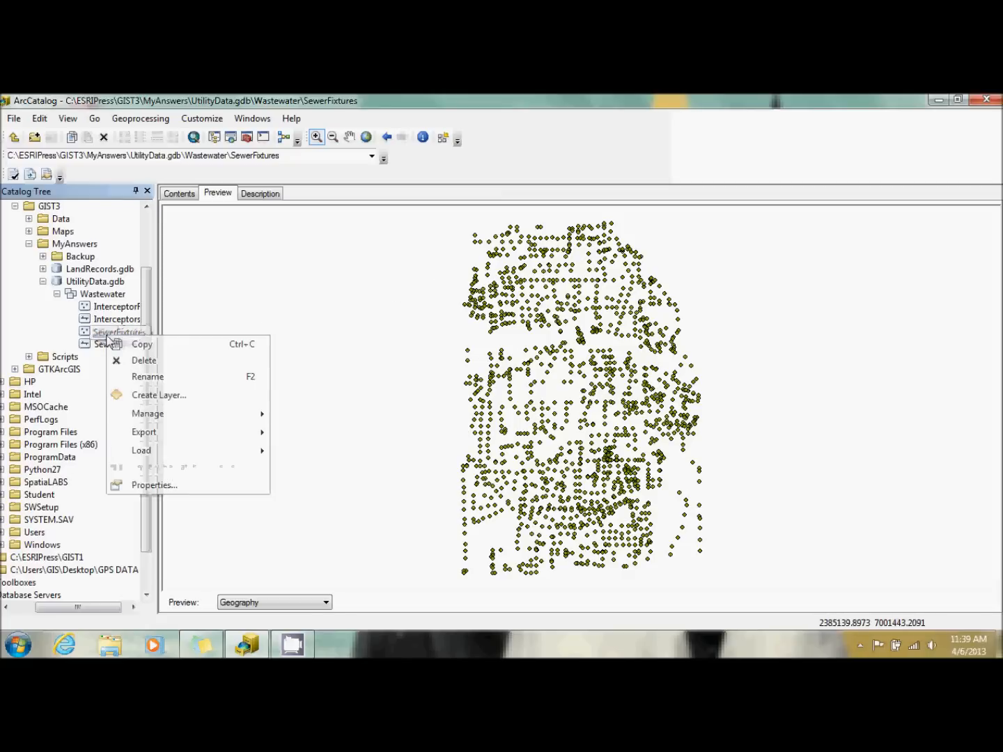
{"action": "mouse_move", "coordinate": [209, 453]}
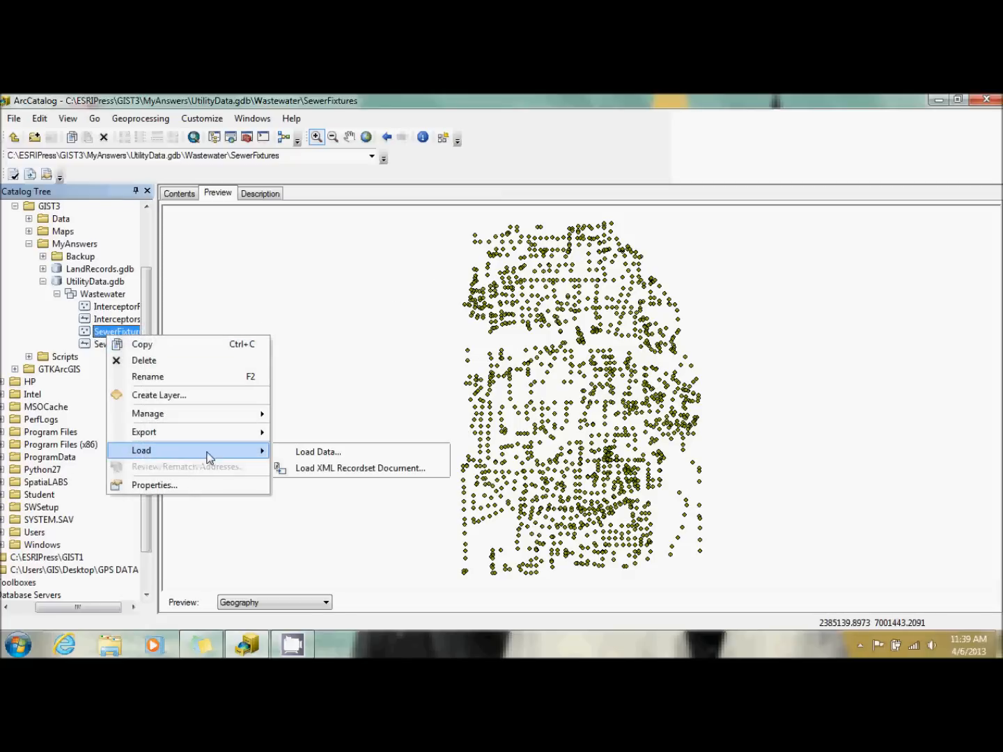
{"action": "left_click", "coordinate": [311, 453]}
{"action": "left_click", "coordinate": [610, 311]}
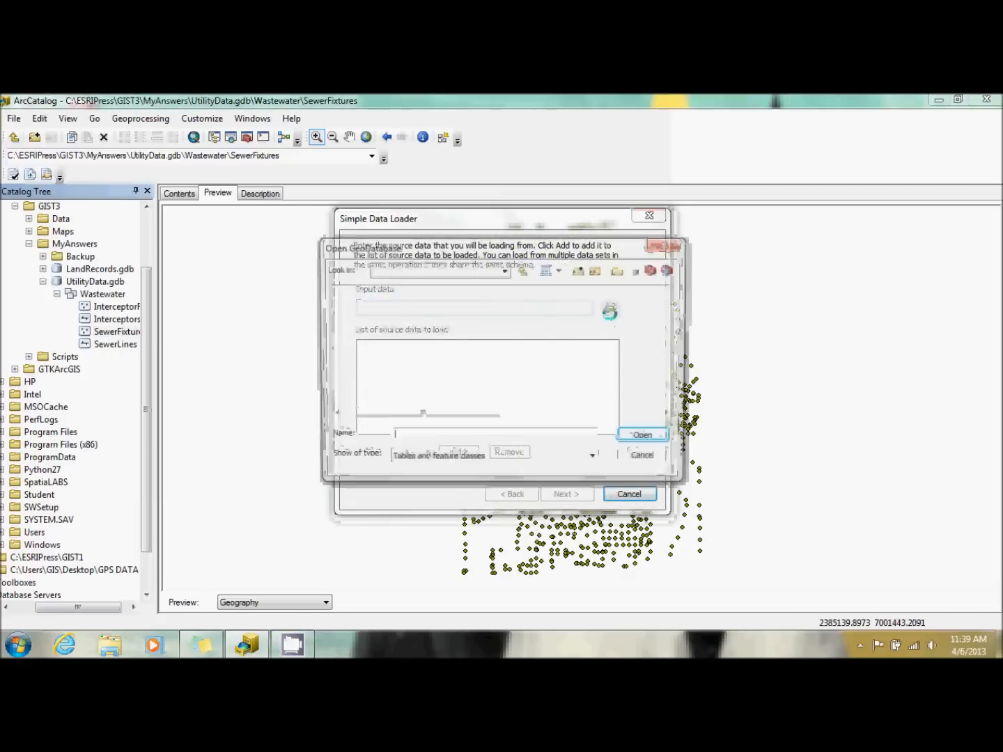
{"action": "left_click", "coordinate": [508, 391]}
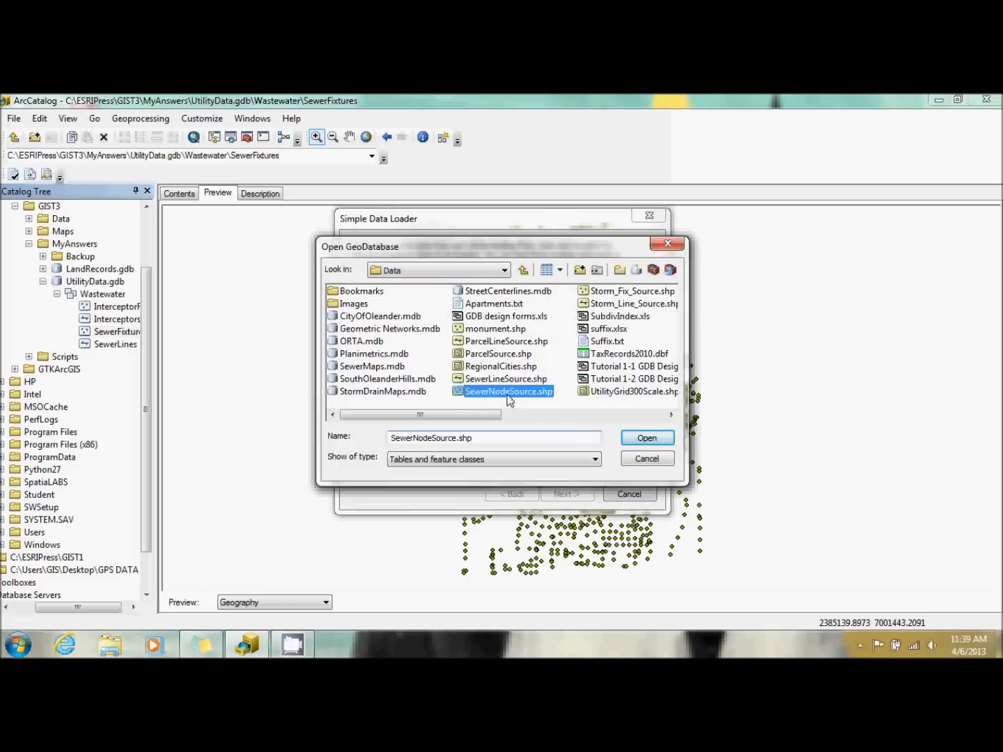
{"action": "double_click", "coordinate": [508, 393]}
{"action": "left_click", "coordinate": [474, 454]}
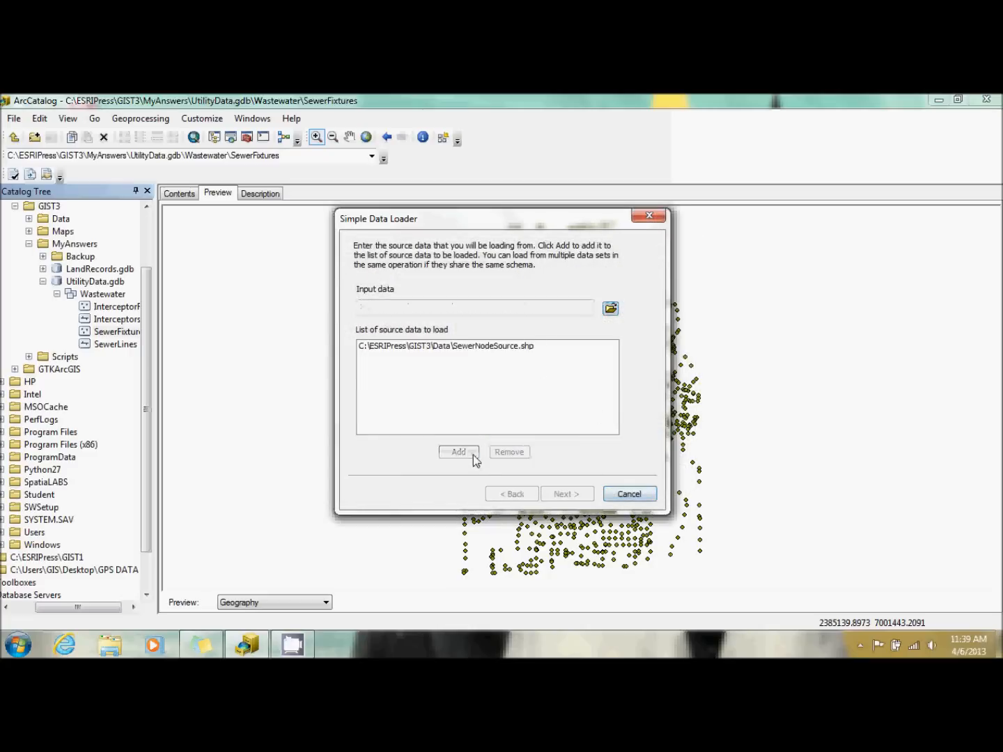
{"action": "left_click", "coordinate": [565, 494]}
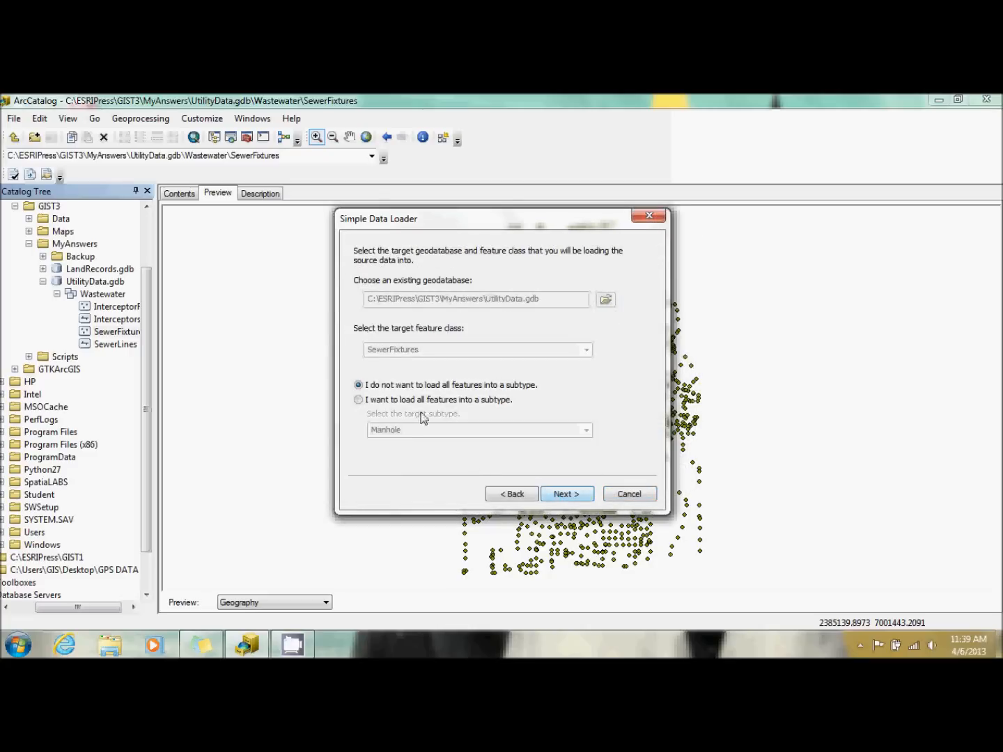
Choose to load all features into a subtype of SewerFixtures, select the target subtype, and continue to the field matching.
{"action": "left_click", "coordinate": [418, 401]}
{"action": "left_click", "coordinate": [480, 430]}
{"action": "left_click", "coordinate": [586, 431]}
{"action": "left_click", "coordinate": [555, 461]}
{"action": "left_click", "coordinate": [586, 432]}
{"action": "left_click", "coordinate": [560, 455]}
{"action": "left_click", "coordinate": [567, 494]}
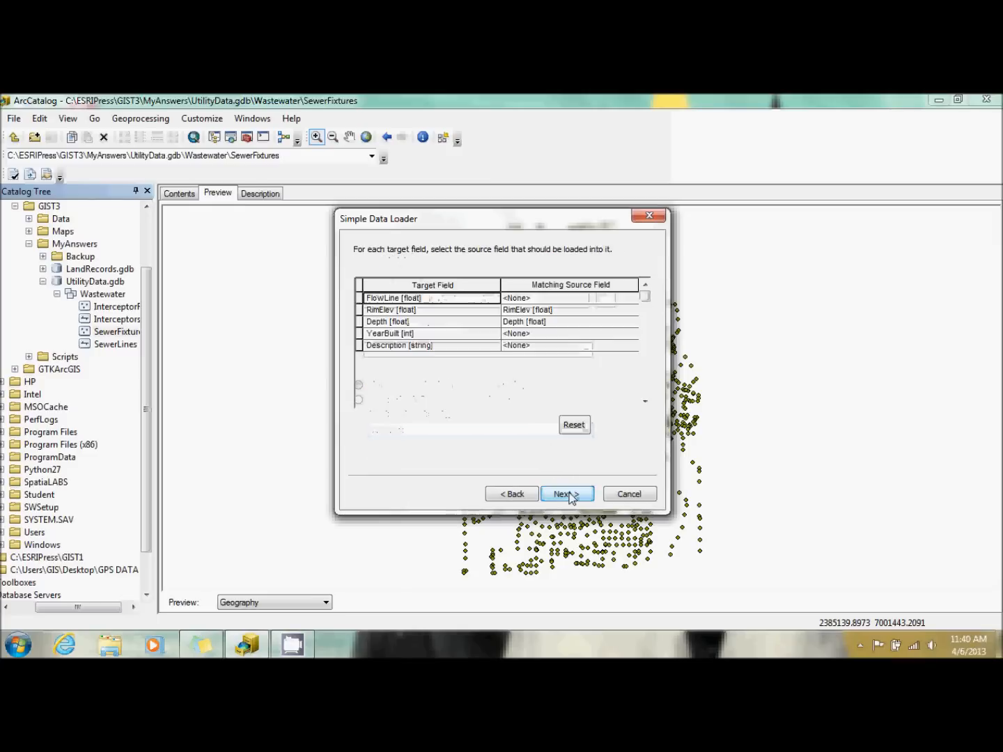
For the second SewerFixtures load, match FlowLine to FLine, YearBuilt to Year_Const, and Description to Comments, and continue to the query options.
{"action": "left_click", "coordinate": [632, 298]}
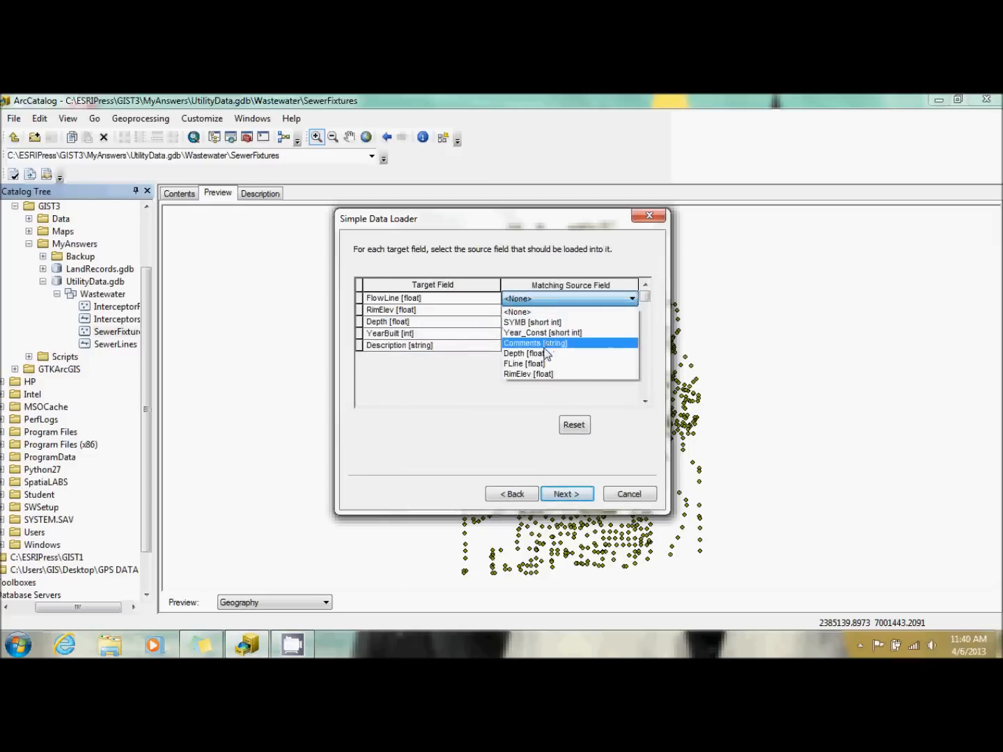
{"action": "left_click", "coordinate": [544, 364]}
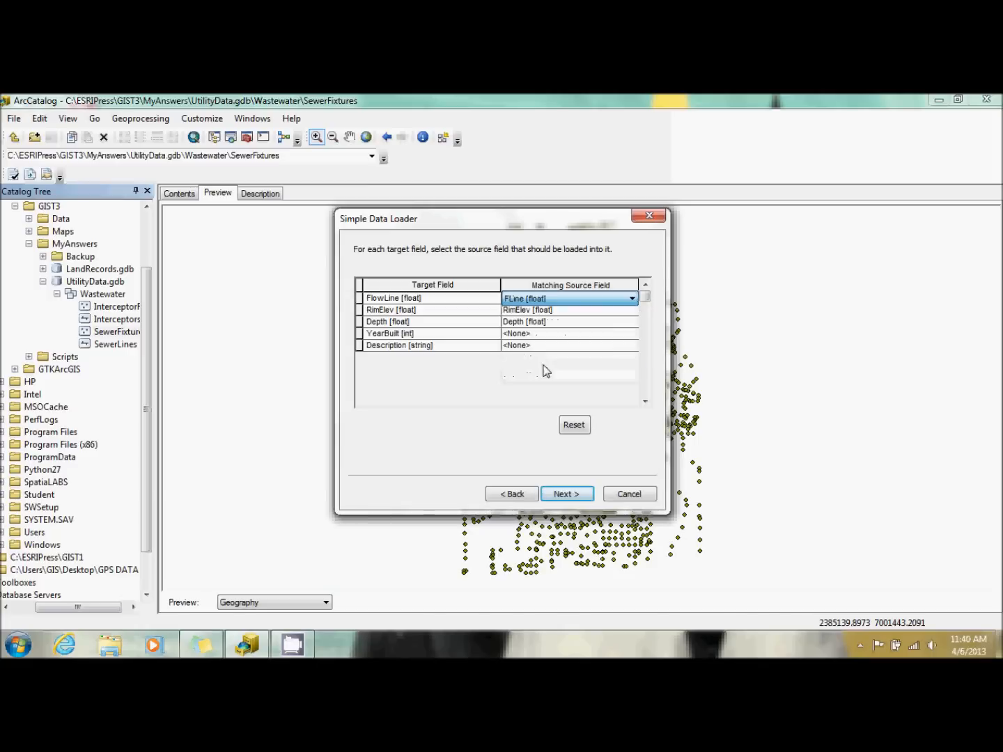
{"action": "left_click", "coordinate": [547, 335]}
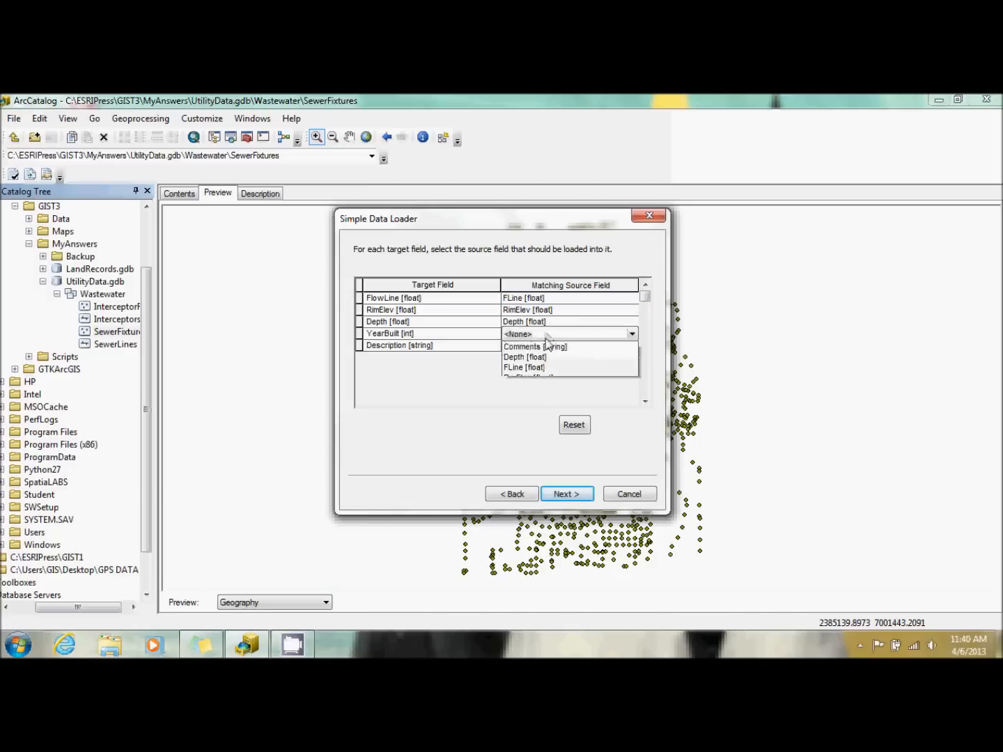
{"action": "left_click", "coordinate": [537, 370]}
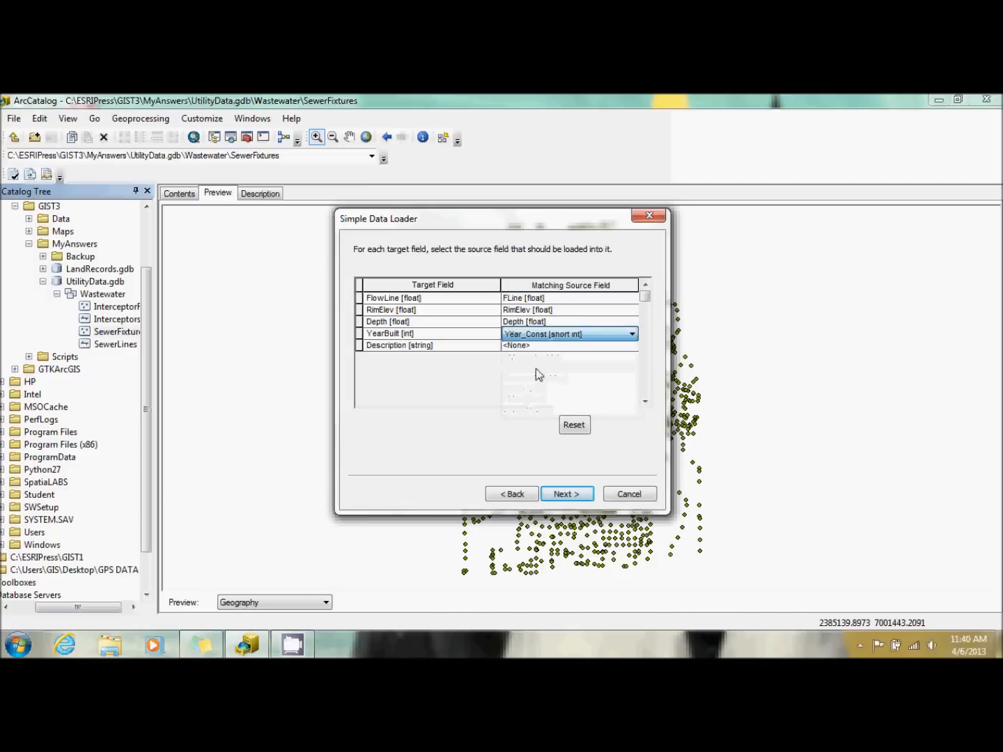
{"action": "left_click", "coordinate": [558, 347]}
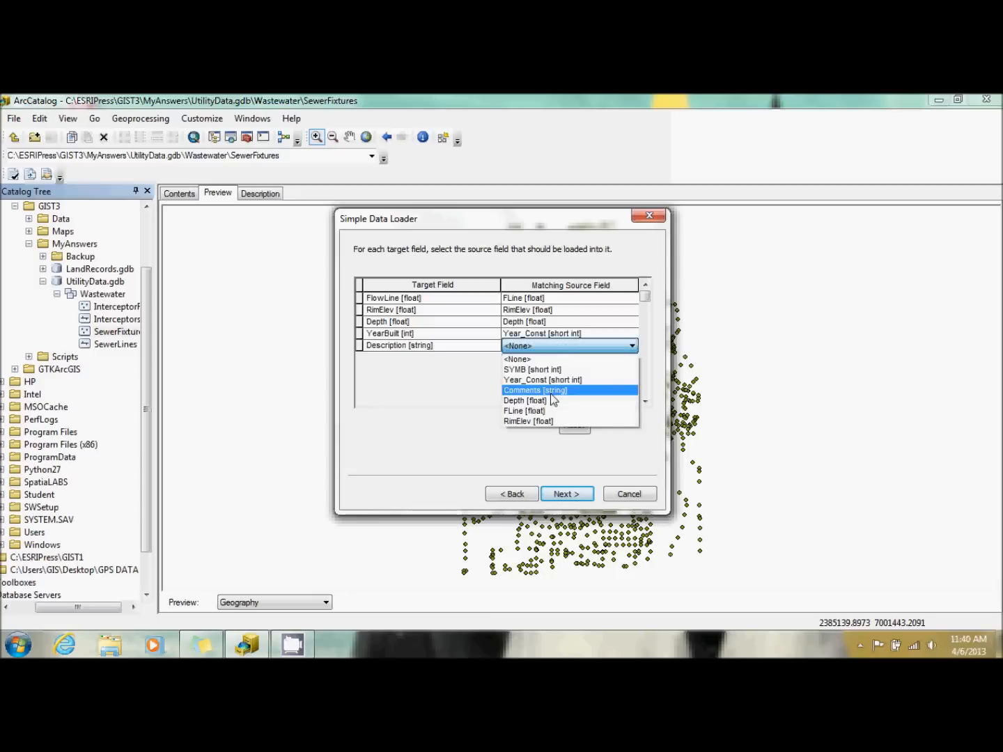
{"action": "left_click", "coordinate": [552, 391]}
{"action": "left_click", "coordinate": [567, 494]}
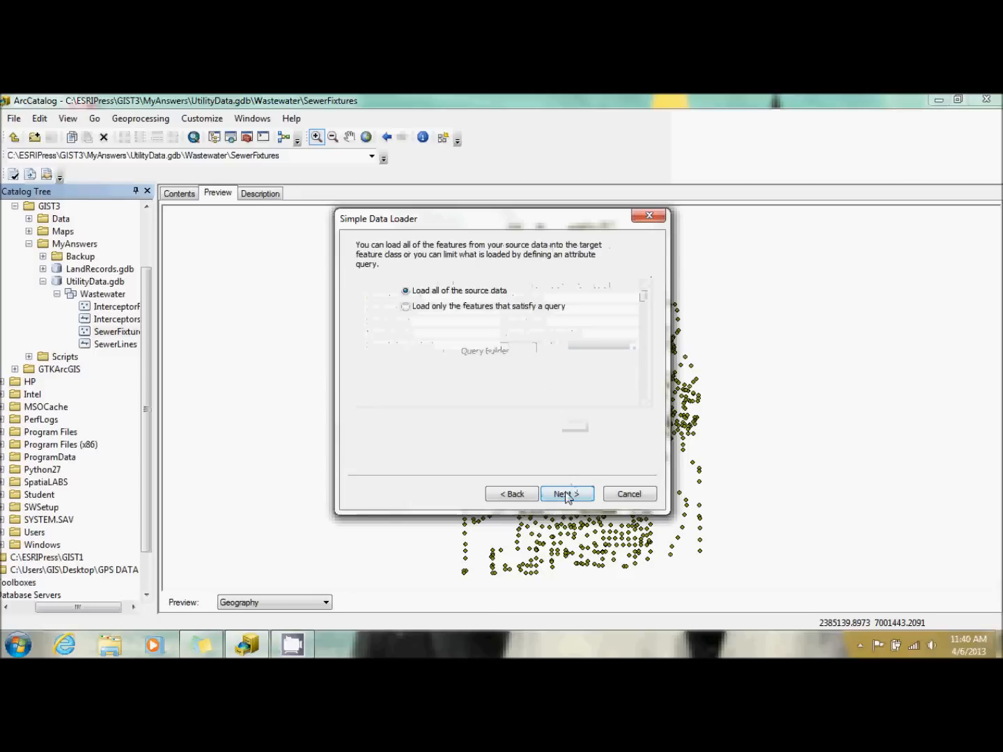
Limit the second SewerFixtures load to features that satisfy a query, starting with the condition "SYMB" = 15.
{"action": "left_click", "coordinate": [498, 310]}
{"action": "left_click", "coordinate": [497, 351]}
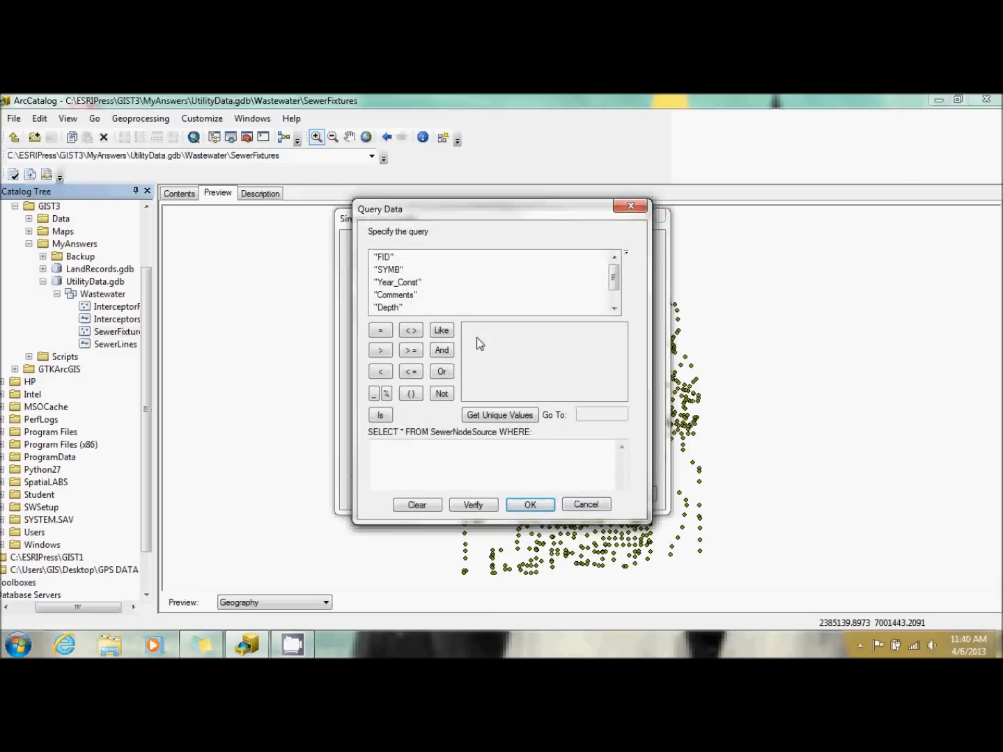
{"action": "double_click", "coordinate": [396, 272]}
{"action": "left_click", "coordinate": [381, 331]}
{"action": "left_click", "coordinate": [503, 417]}
{"action": "double_click", "coordinate": [473, 344]}
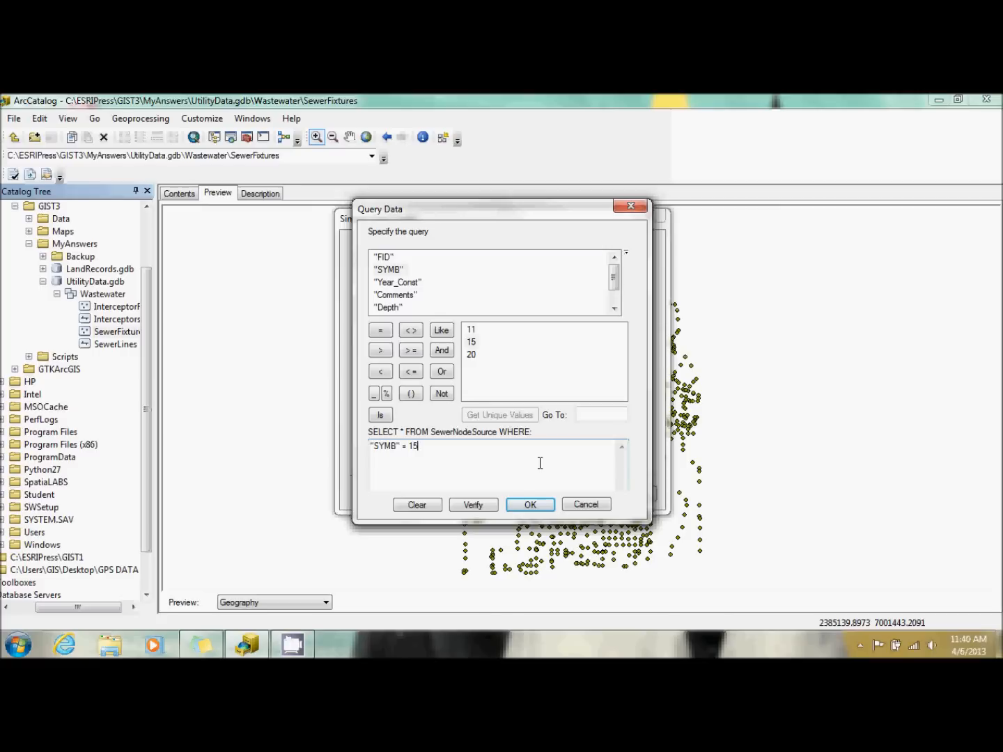
{"action": "left_click", "coordinate": [536, 500]}
Add the condition AND "Comments" = 'Oleander' to the "SYMB" = 15 query and run the load into SewerFixtures.
{"action": "left_click", "coordinate": [442, 350]}
{"action": "double_click", "coordinate": [395, 295]}
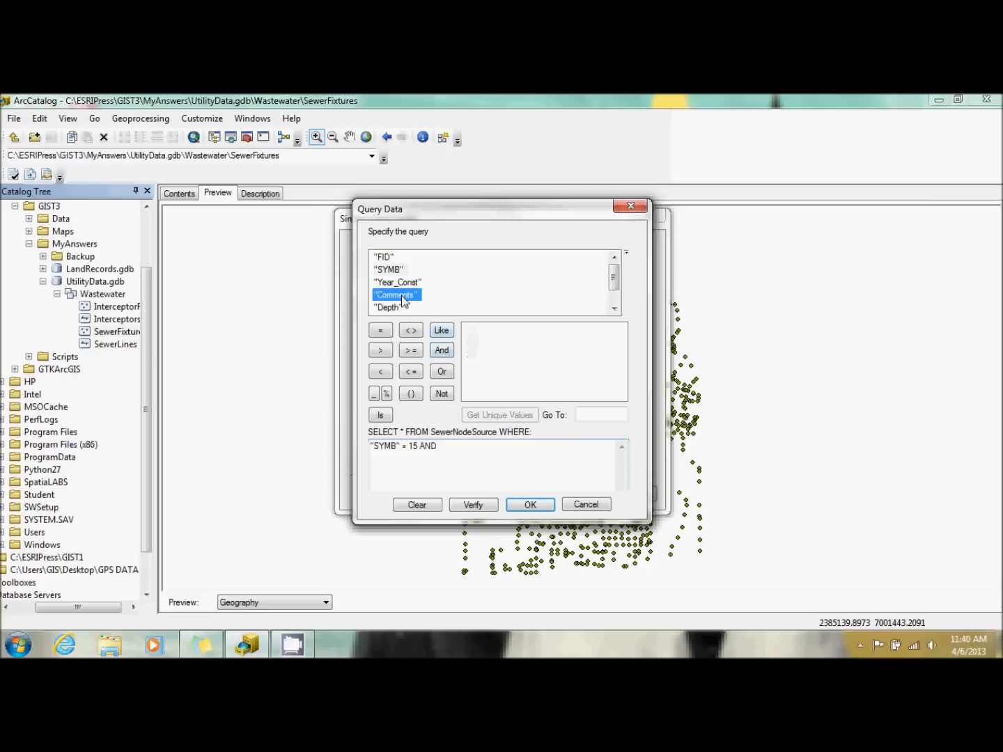
{"action": "left_click", "coordinate": [380, 330]}
{"action": "left_click", "coordinate": [497, 413]}
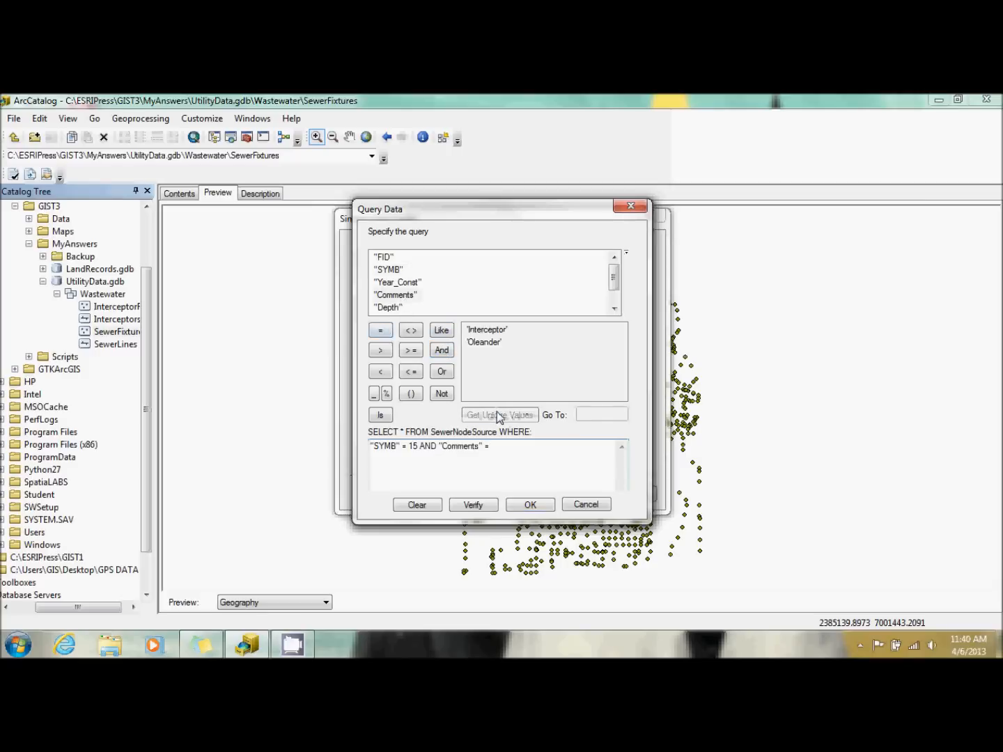
{"action": "double_click", "coordinate": [485, 342]}
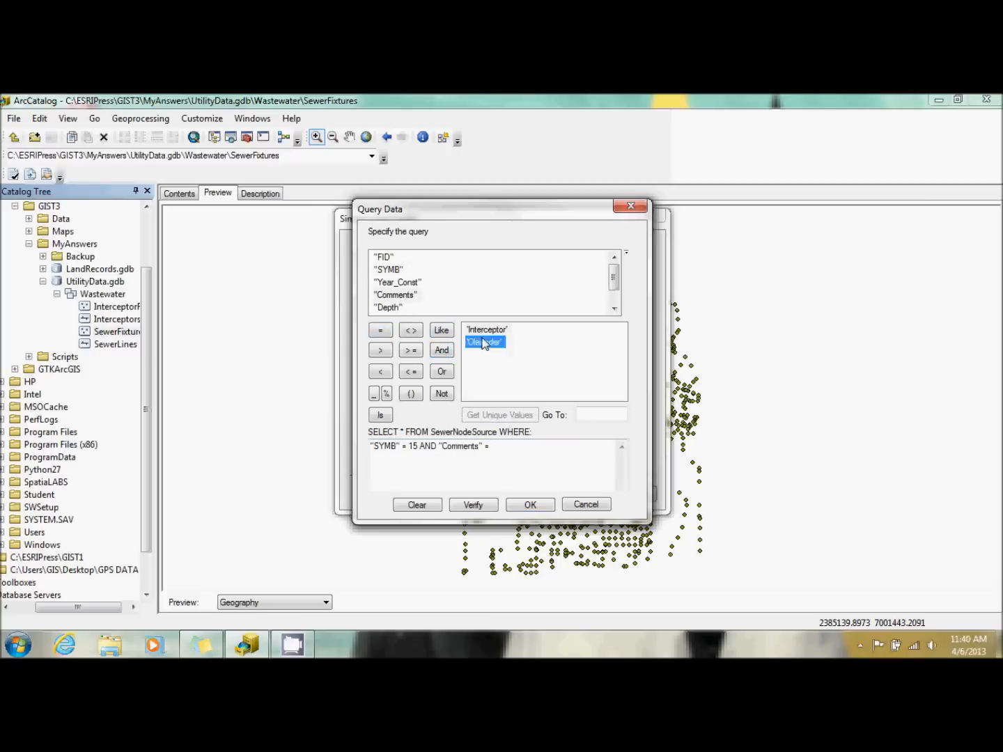
{"action": "left_click", "coordinate": [529, 505]}
{"action": "left_click", "coordinate": [572, 494]}
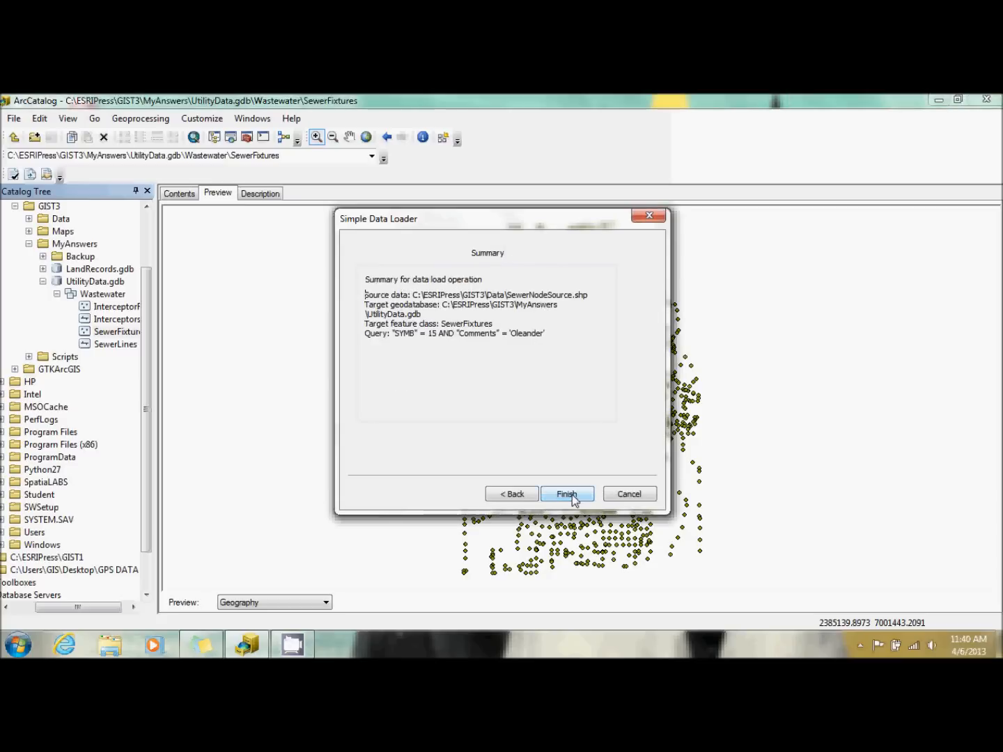
{"action": "left_click", "coordinate": [572, 494]}
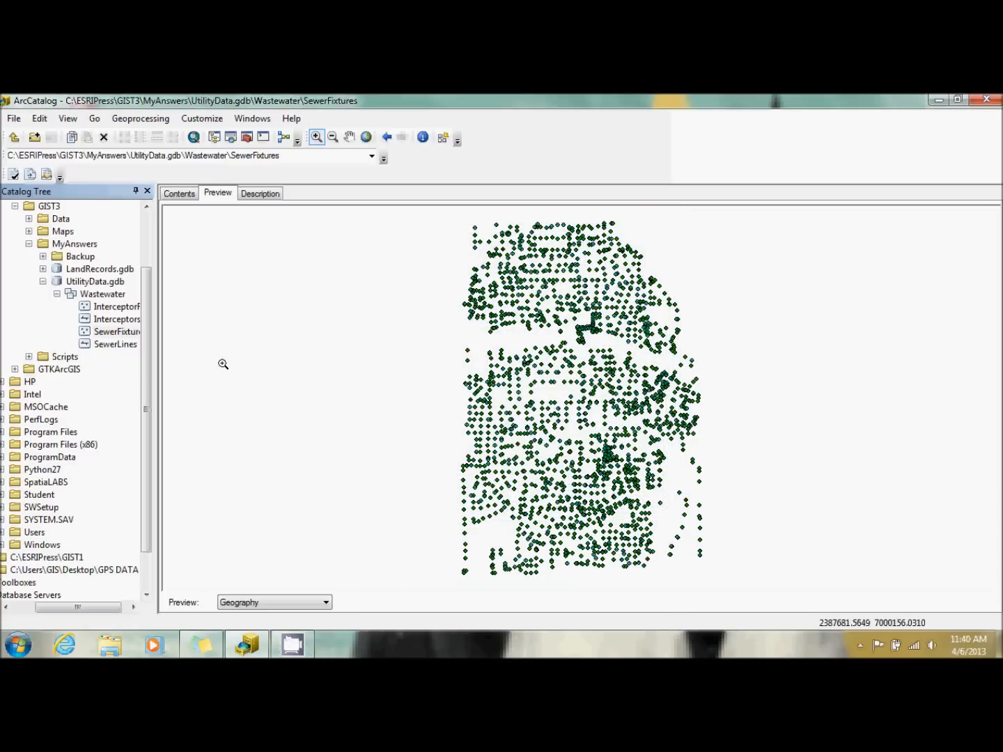
Examine the previews of Interceptors and SewerFixtures alternately, including a closer view of the loaded sewer fixture points.
{"action": "left_click", "coordinate": [111, 319]}
{"action": "left_click", "coordinate": [109, 333]}
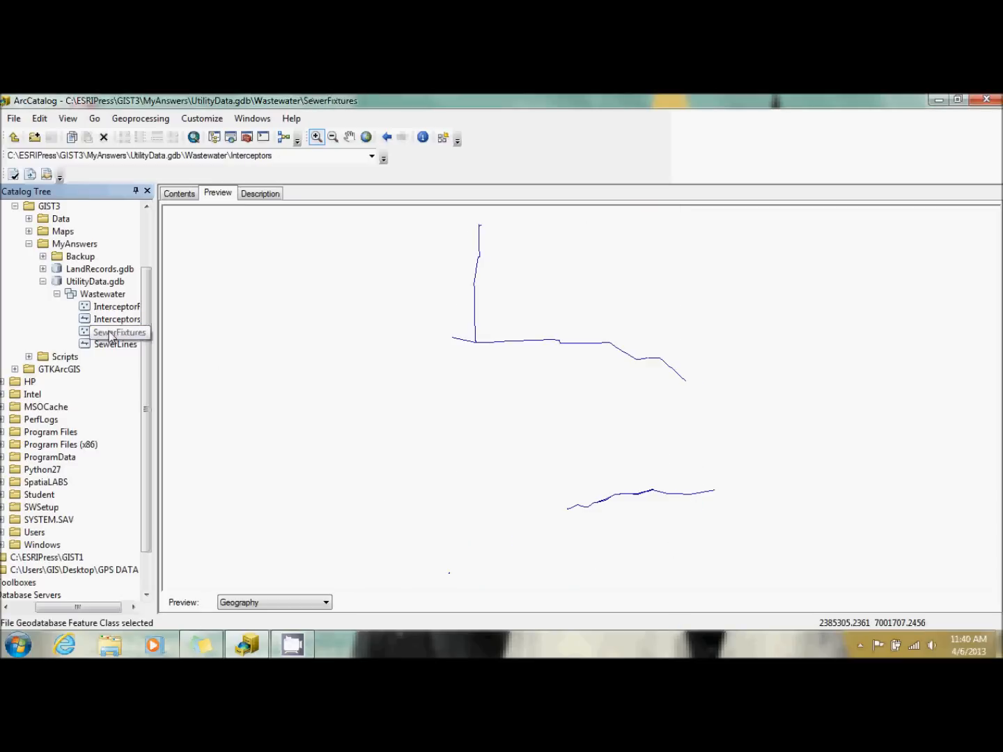
{"action": "left_click", "coordinate": [116, 321]}
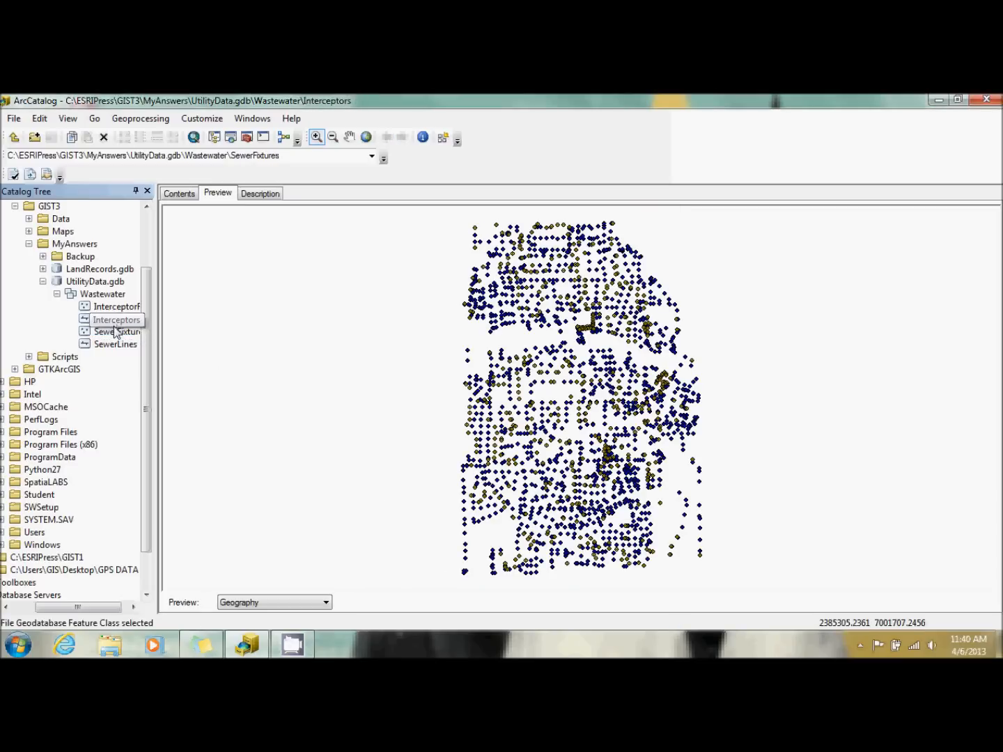
{"action": "left_click", "coordinate": [115, 335]}
{"action": "left_click", "coordinate": [116, 321]}
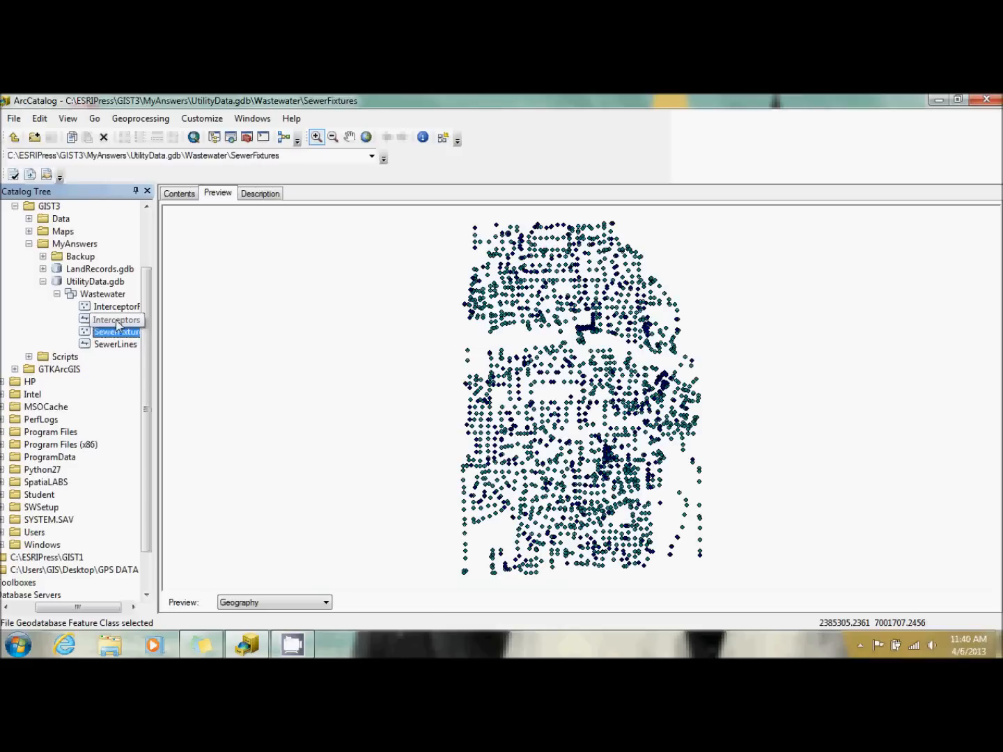
{"action": "left_click", "coordinate": [117, 334]}
{"action": "left_click", "coordinate": [116, 321]}
{"action": "left_click", "coordinate": [115, 334]}
{"action": "left_click", "coordinate": [116, 320]}
{"action": "left_click", "coordinate": [116, 333]}
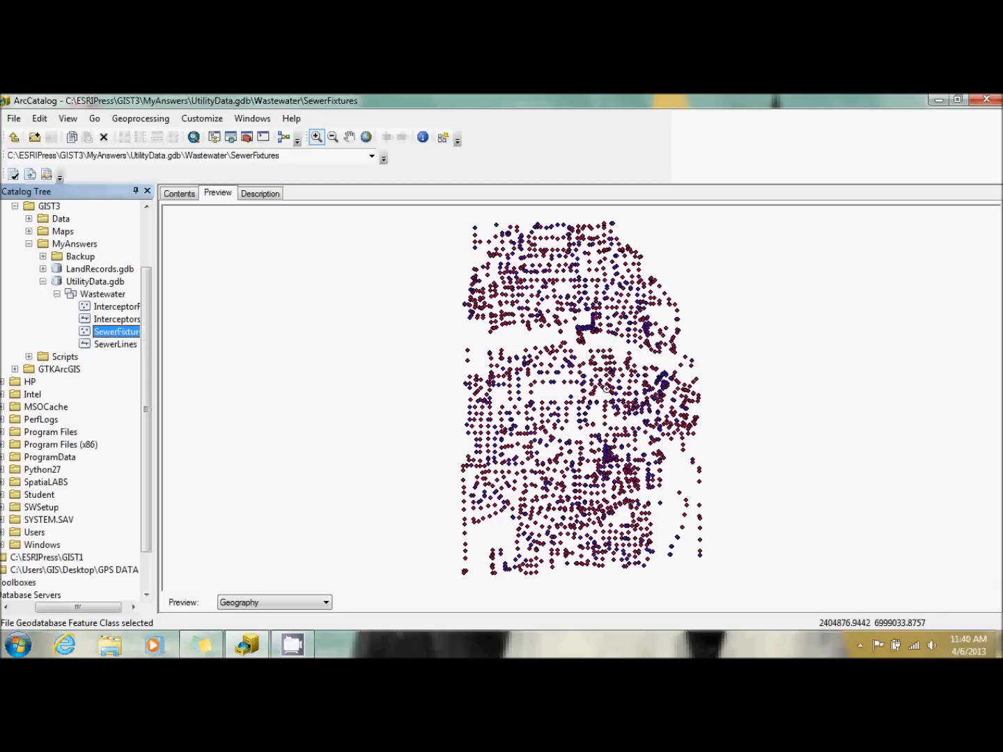
{"action": "left_click_drag", "start_coordinate": [444, 364], "coordinate": [603, 480]}
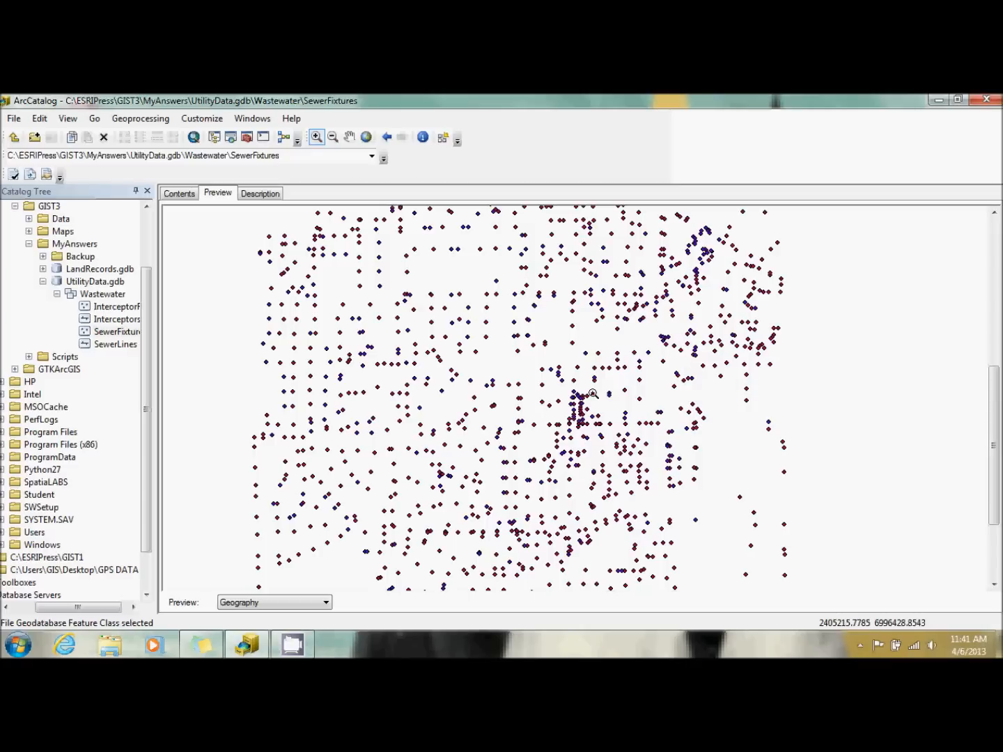
Preview SewerNodeSource.shp in the Data folder to compare it with SewerFixtures, and select the InterceptorFix feature class.
{"action": "left_click", "coordinate": [30, 219]}
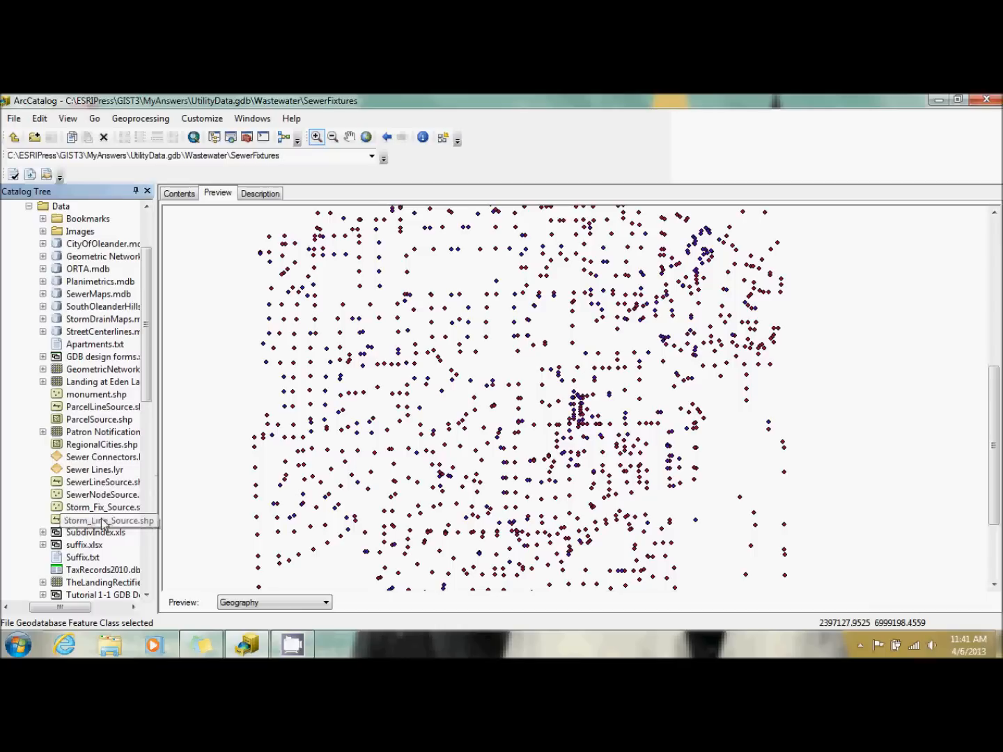
{"action": "left_click", "coordinate": [109, 496]}
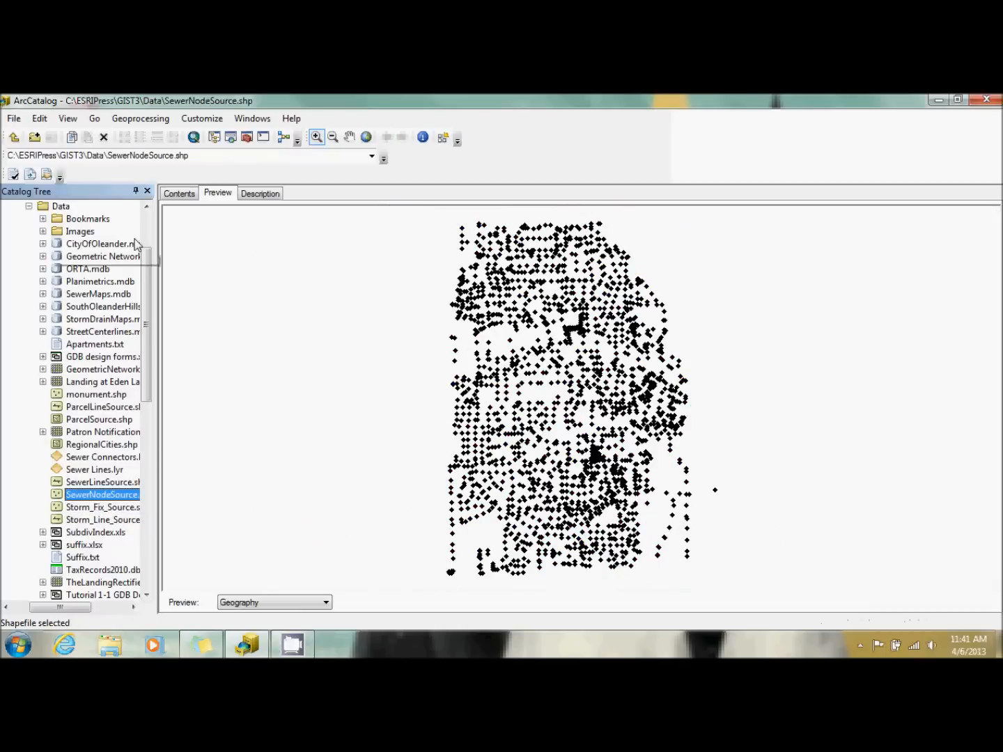
{"action": "left_click", "coordinate": [28, 207]}
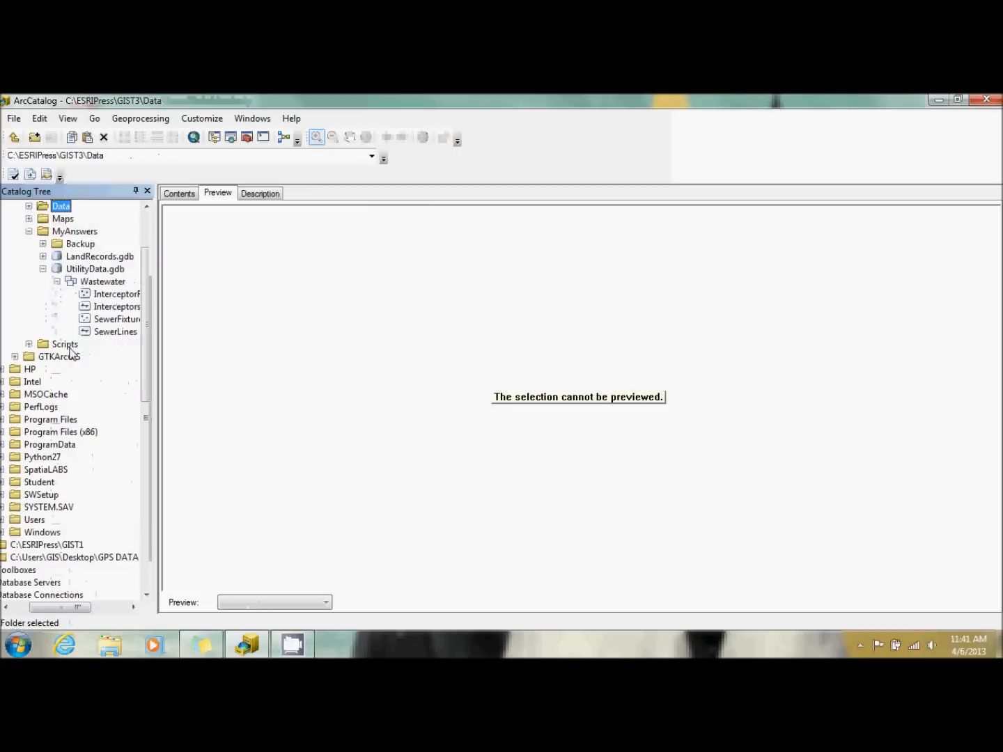
{"action": "left_click", "coordinate": [118, 320]}
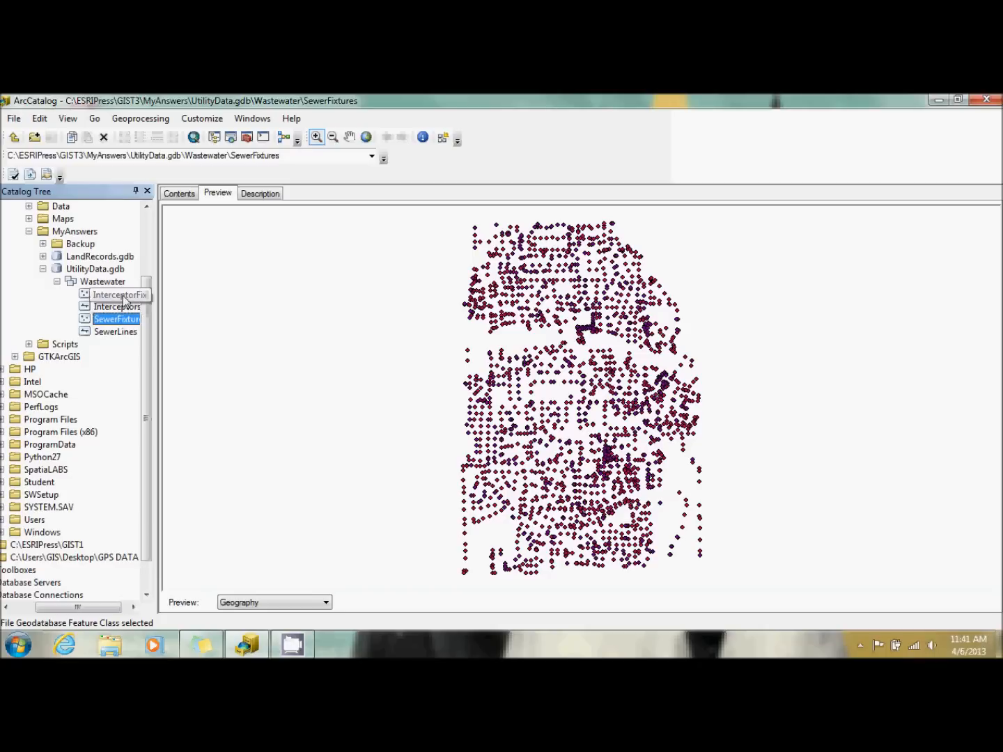
{"action": "left_click", "coordinate": [119, 295]}
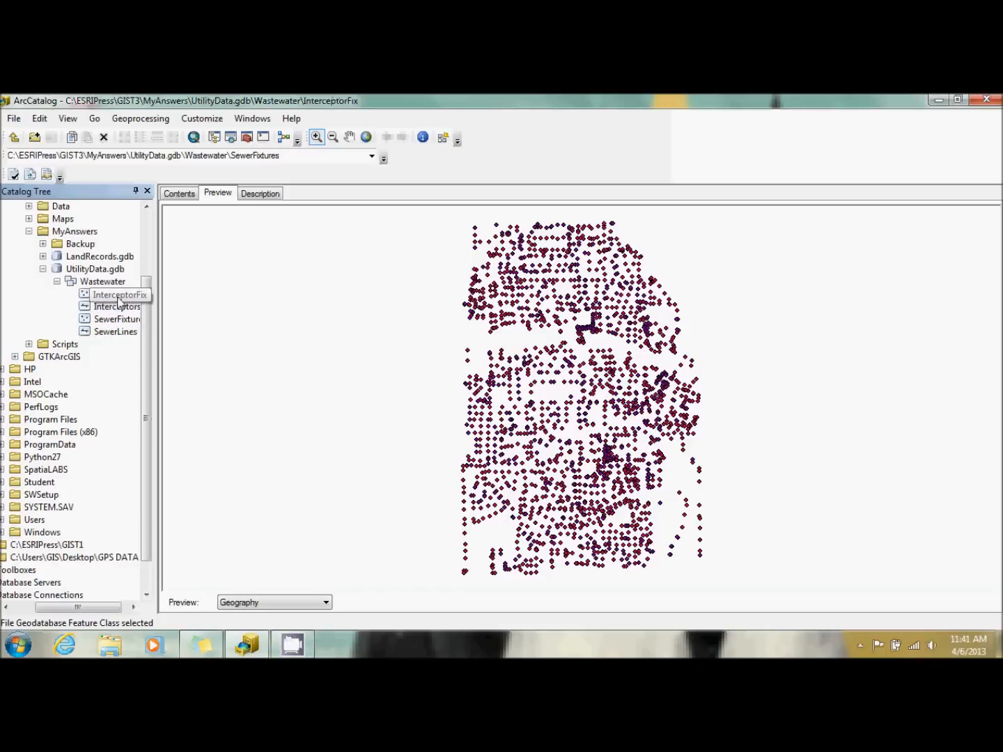
Start a data load into InterceptorFix with SewerNodeSource.shp from the Data folder as the source, without loading into a subtype.
{"action": "right_click", "coordinate": [119, 298]}
{"action": "mouse_move", "coordinate": [188, 413]}
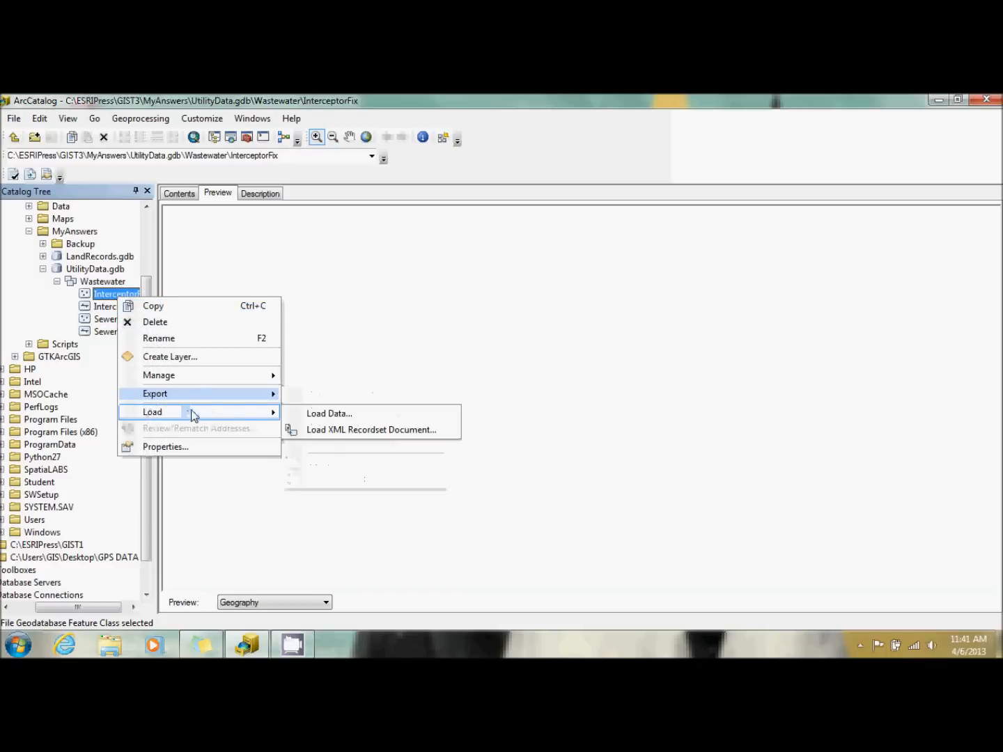
{"action": "left_click", "coordinate": [293, 418]}
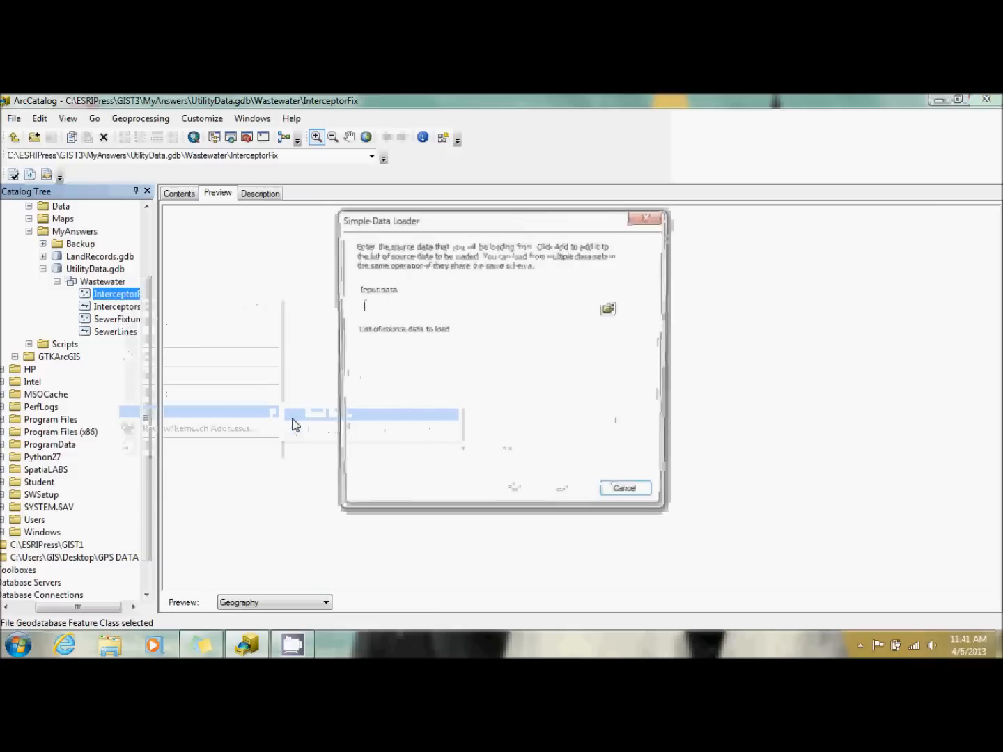
{"action": "left_click", "coordinate": [606, 310]}
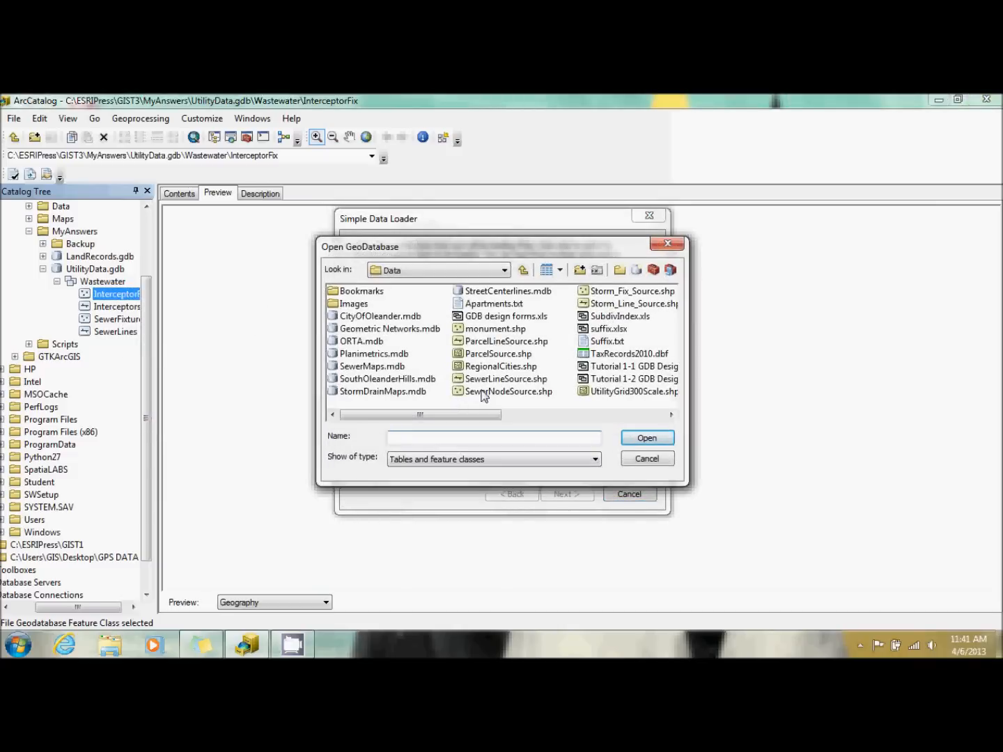
{"action": "double_click", "coordinate": [484, 392]}
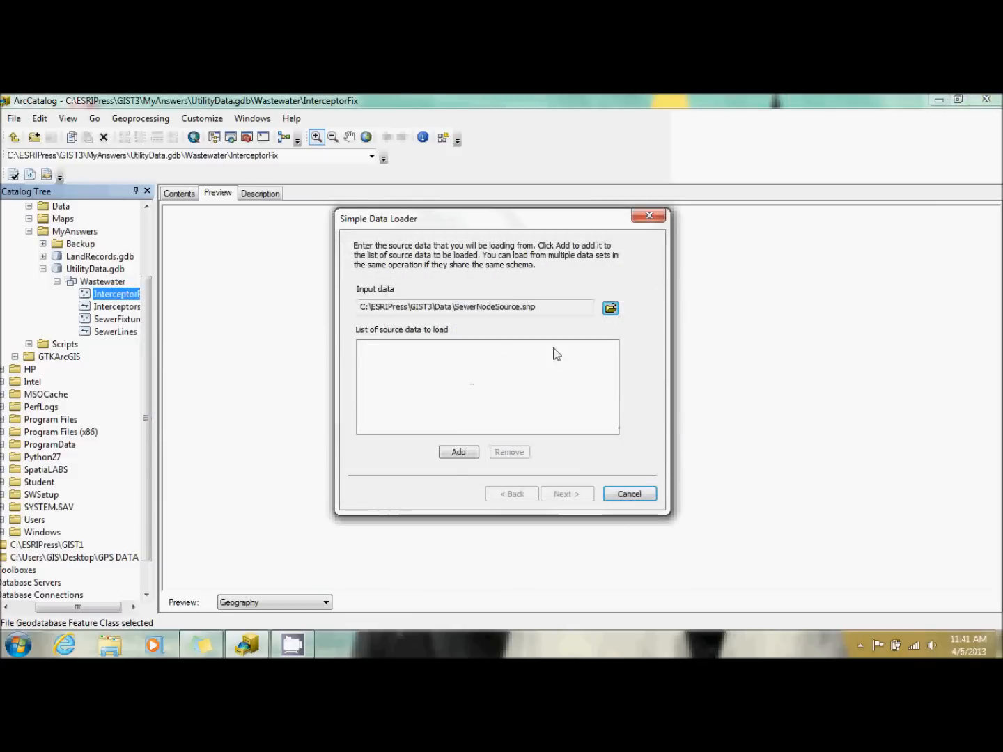
{"action": "left_click", "coordinate": [451, 455]}
{"action": "left_click", "coordinate": [570, 494]}
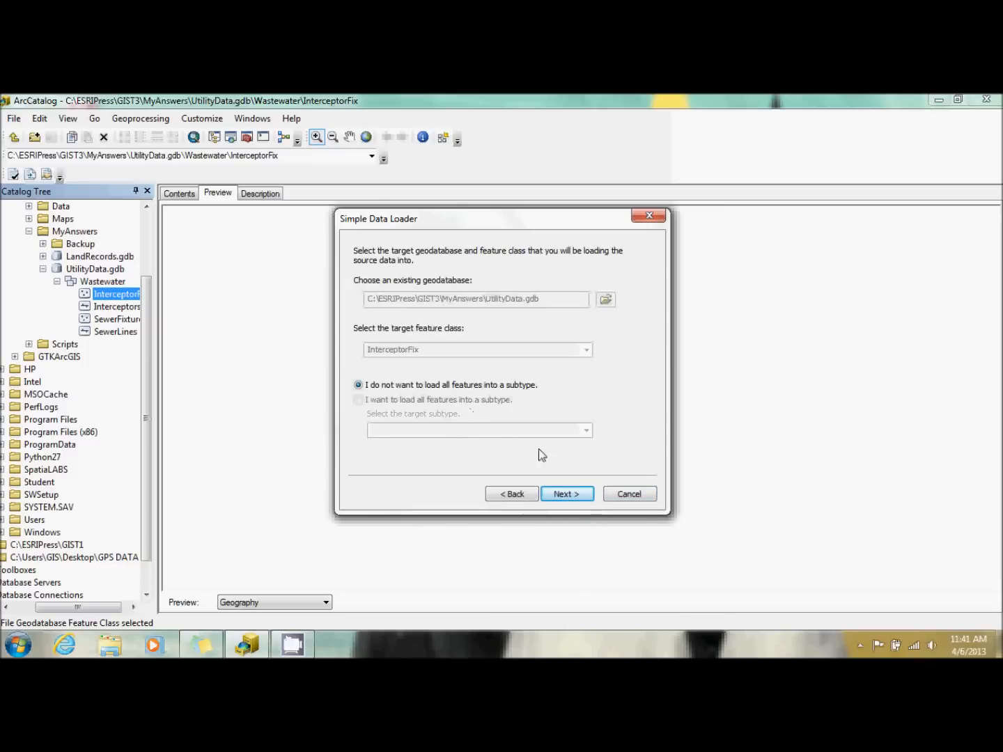
{"action": "left_click", "coordinate": [577, 494]}
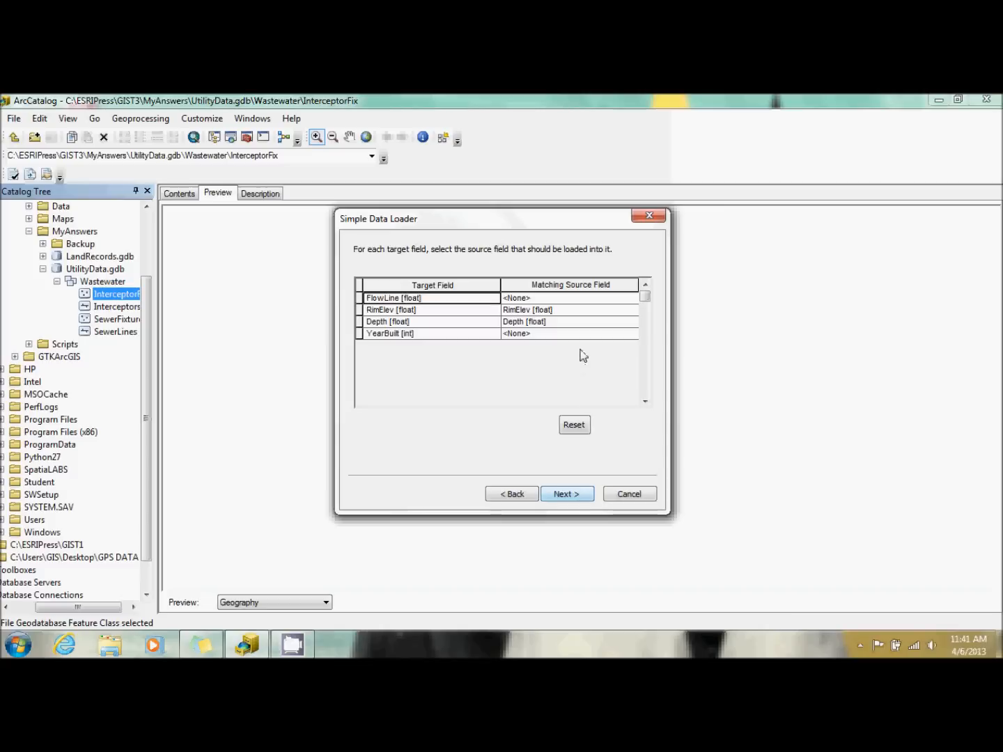
Match the target field FlowLine to the source field FLine and YearBuilt to Year_Const for the InterceptorFix load.
{"action": "left_click", "coordinate": [567, 297]}
{"action": "left_click", "coordinate": [570, 300]}
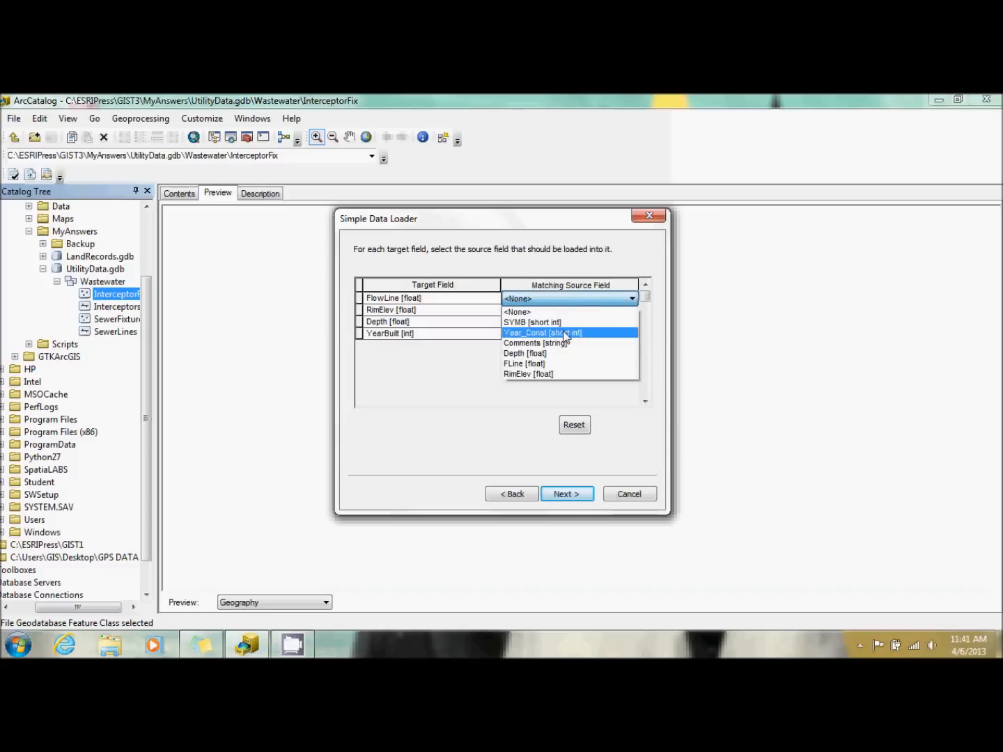
{"action": "left_click", "coordinate": [543, 365]}
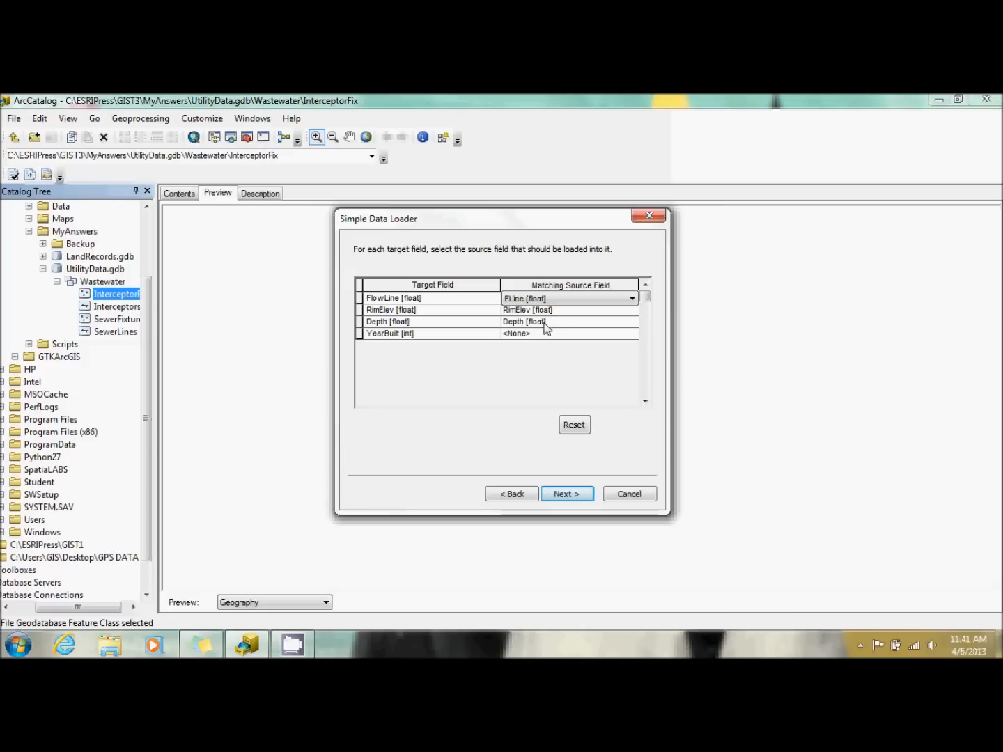
{"action": "left_click", "coordinate": [548, 335]}
{"action": "left_click", "coordinate": [545, 337]}
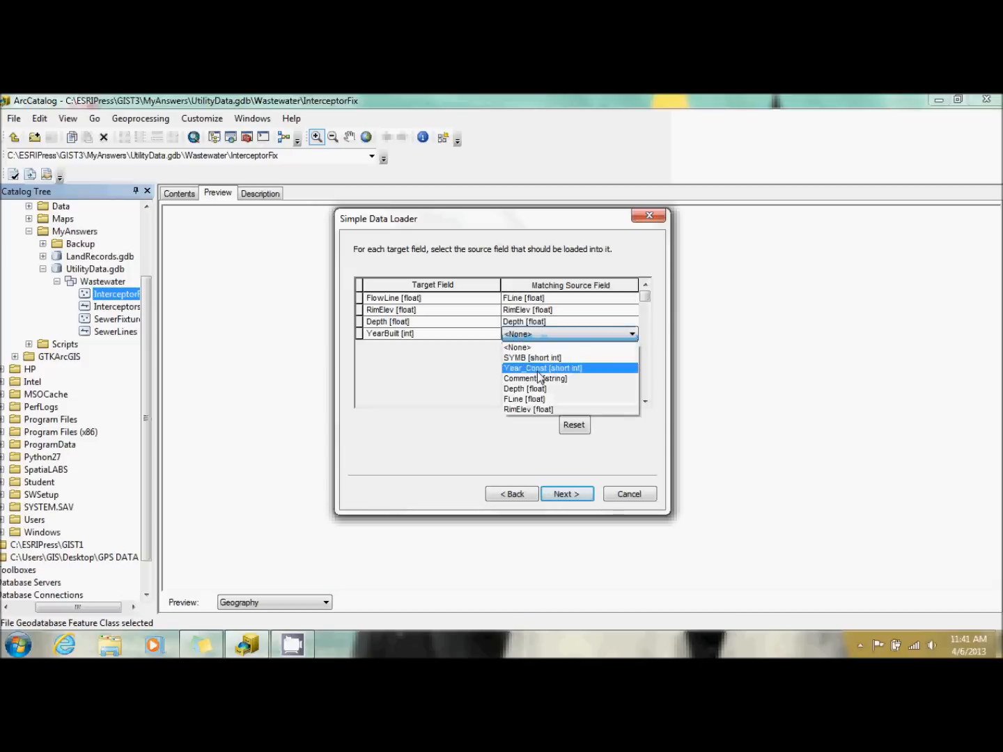
{"action": "left_click", "coordinate": [539, 368]}
{"action": "left_click", "coordinate": [576, 493]}
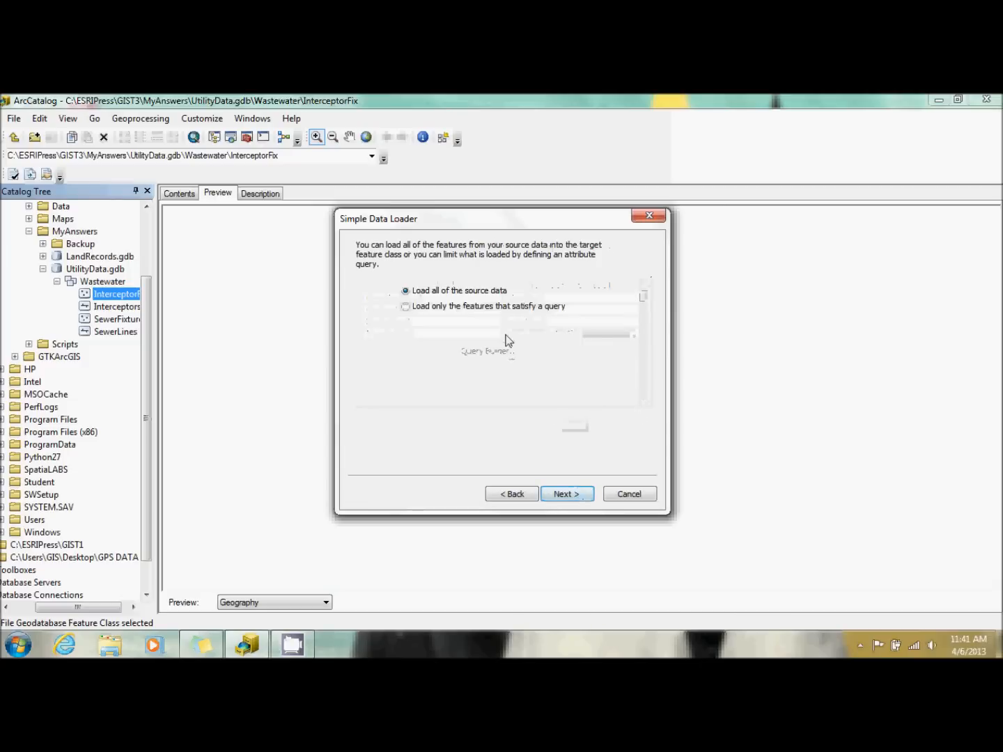
Limit the load to features that satisfy the query "Comments" = 'Interceptor' and run it into InterceptorFix.
{"action": "left_click", "coordinate": [496, 310]}
{"action": "left_click", "coordinate": [487, 344]}
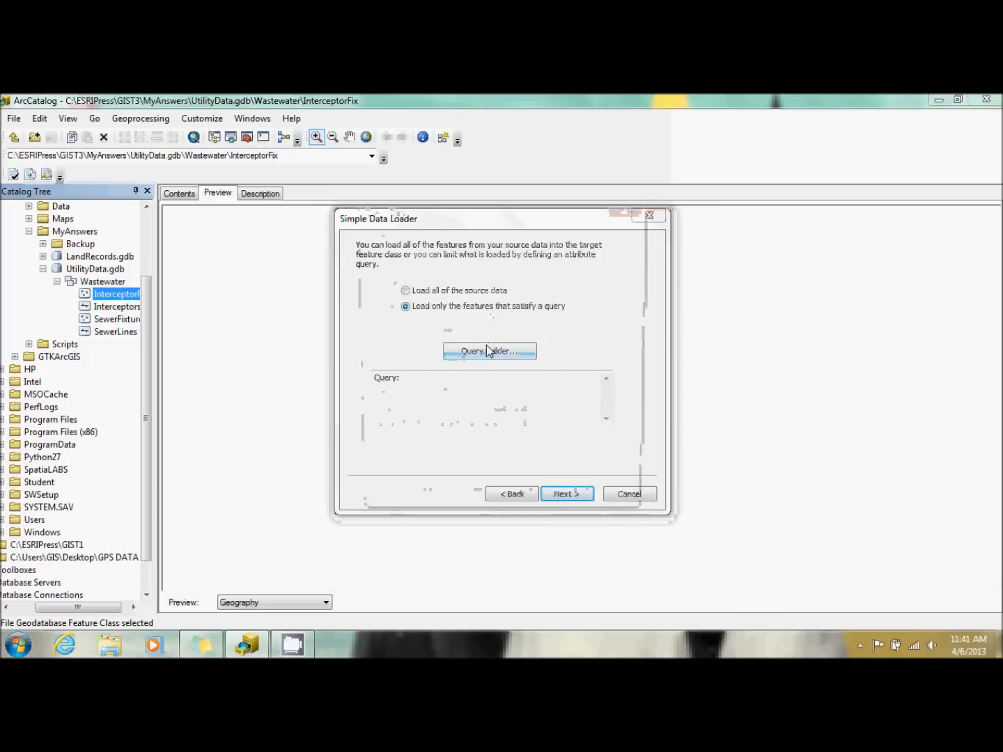
{"action": "double_click", "coordinate": [400, 294]}
{"action": "left_click", "coordinate": [386, 332]}
{"action": "left_click", "coordinate": [511, 414]}
{"action": "double_click", "coordinate": [485, 330]}
{"action": "left_click", "coordinate": [538, 505]}
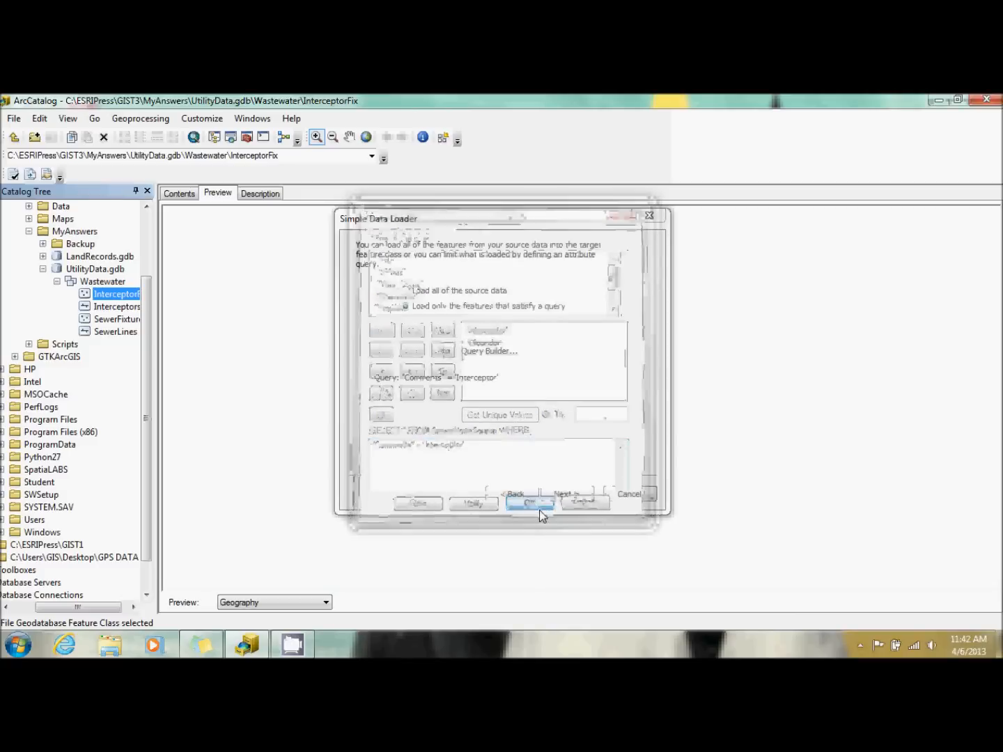
{"action": "left_click", "coordinate": [577, 498]}
{"action": "left_click", "coordinate": [576, 498]}
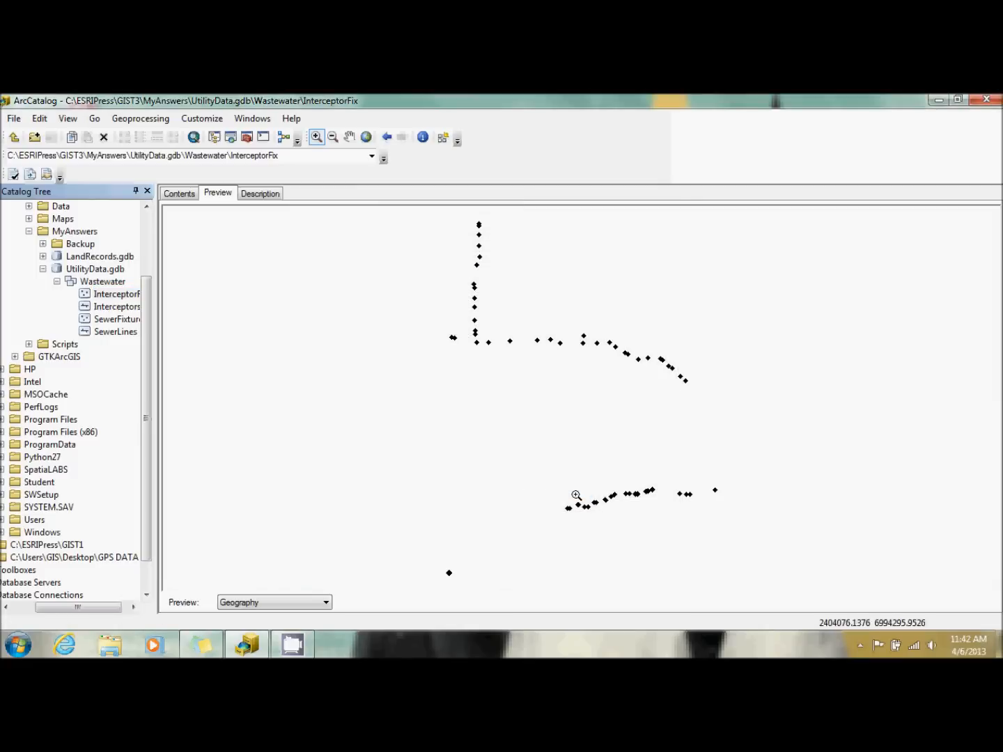
Examine the attribute tables of InterceptorFix and SewerFixtures in turn, reading down through the SewerFixtures records to the cleanouts.
{"action": "left_click", "coordinate": [292, 605]}
{"action": "left_click", "coordinate": [285, 614]}
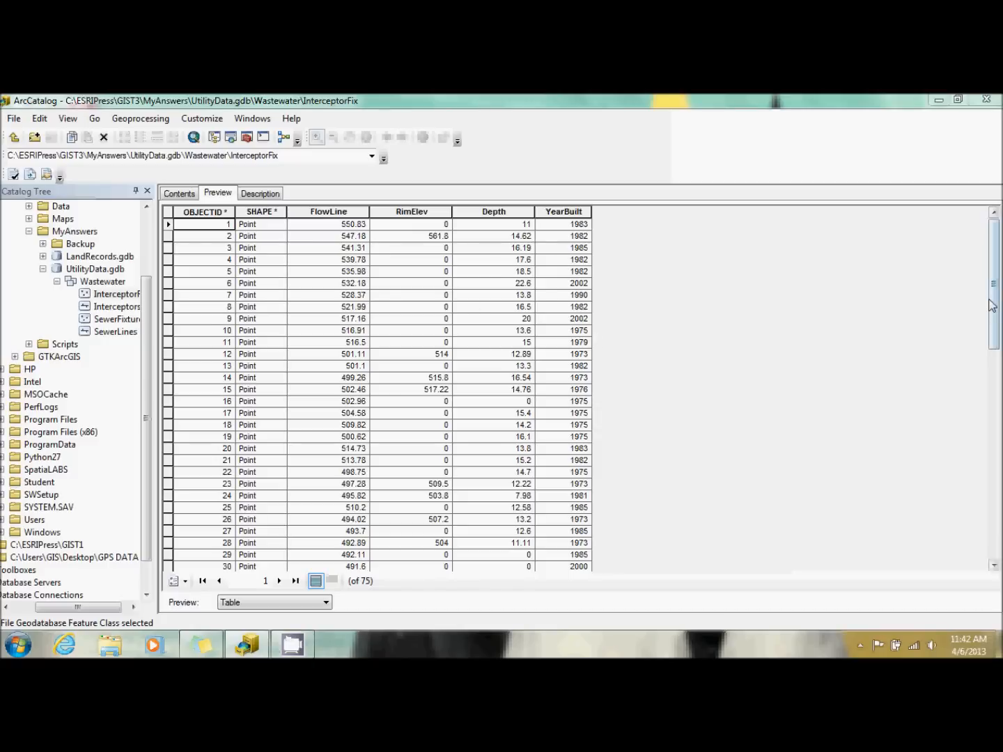
{"action": "mouse_move", "coordinate": [992, 305]}
{"action": "left_mouse_down"}
{"action": "mouse_move", "coordinate": [993, 514]}
{"action": "mouse_move", "coordinate": [993, 291]}
{"action": "left_mouse_up"}
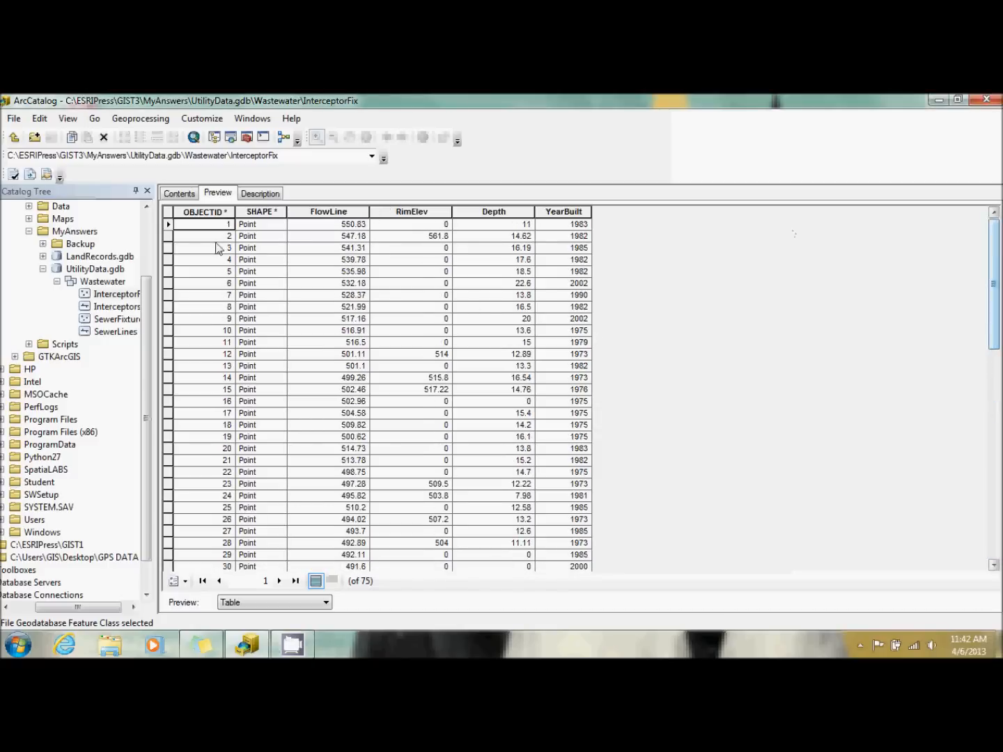
{"action": "left_click", "coordinate": [106, 319]}
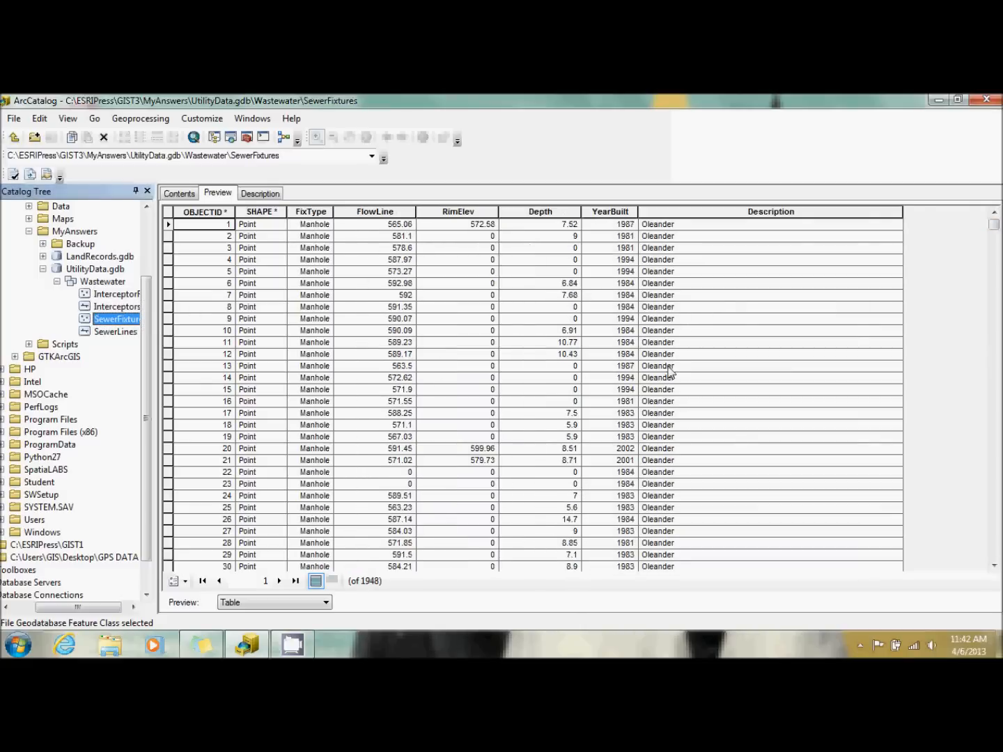
{"action": "left_click_drag", "start_coordinate": [994, 225], "coordinate": [1000, 508]}
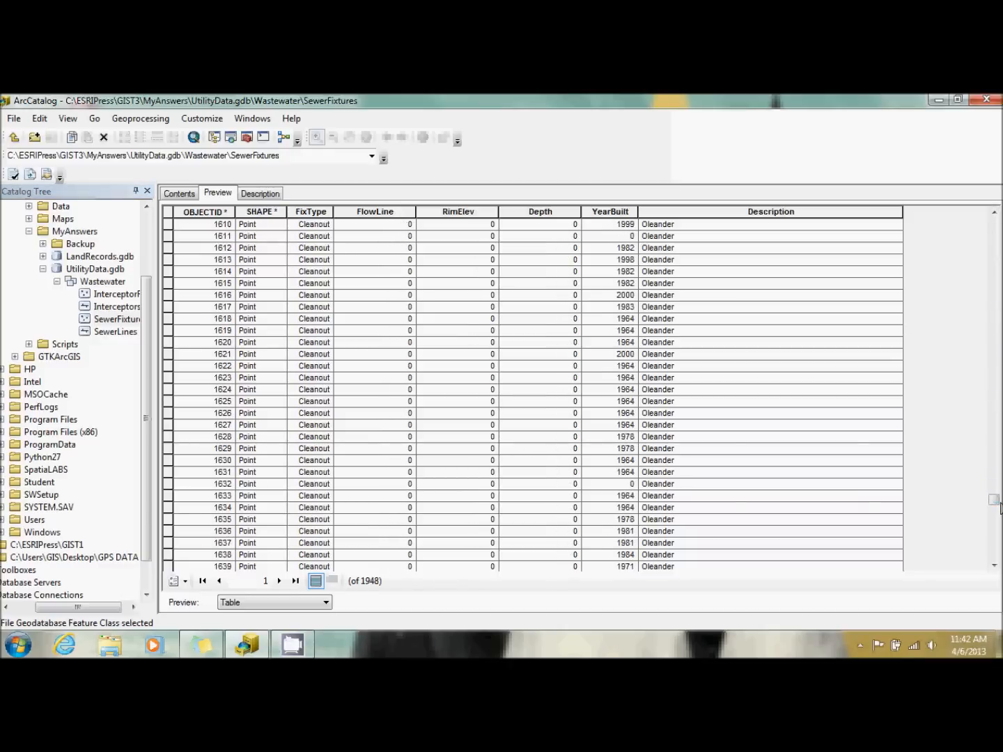